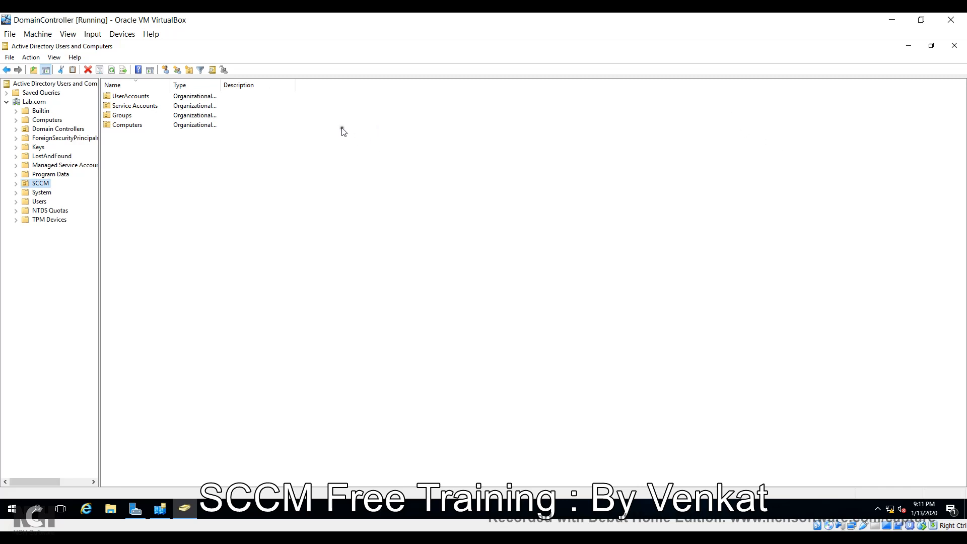
View the Subnets container in Active Directory Sites and Services and return to Active Directory Users and Computers
left_click(909, 46)
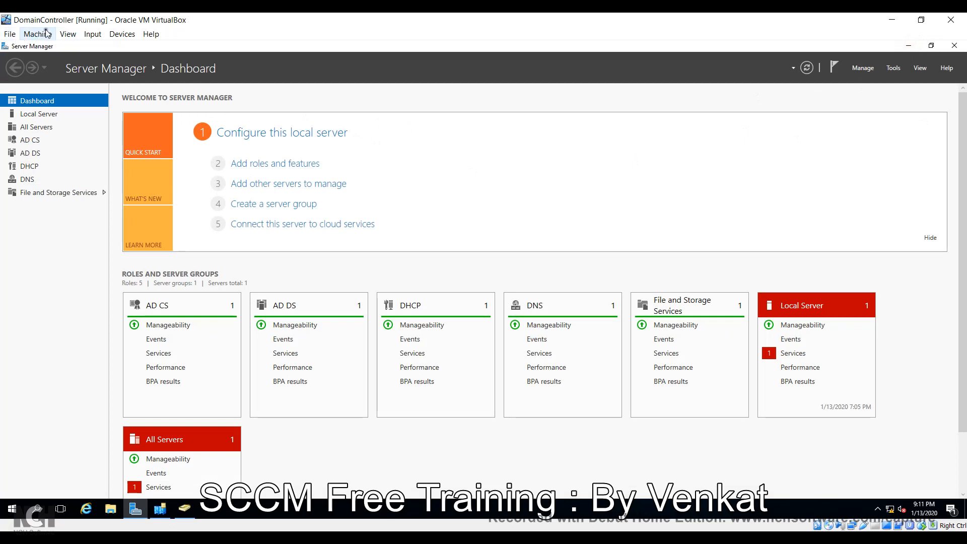
left_click(177, 513)
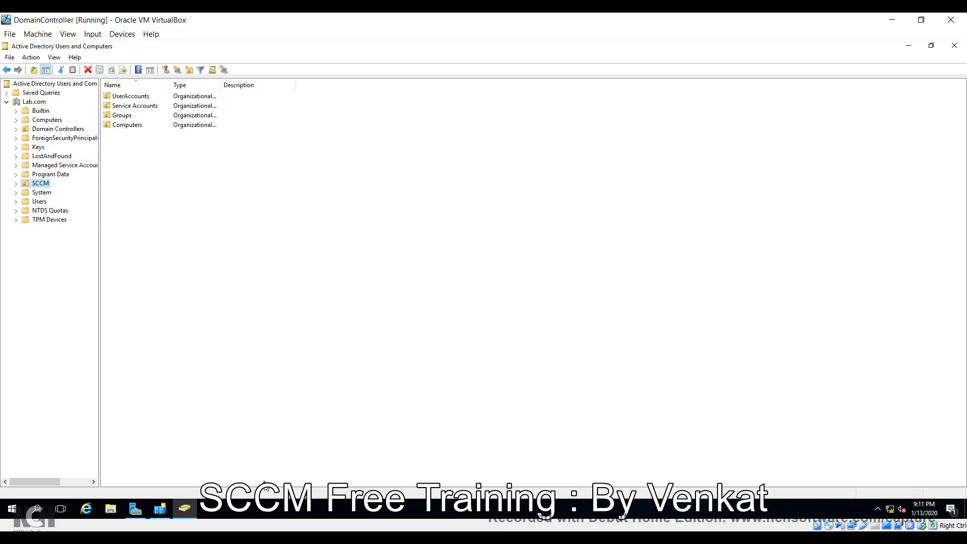
left_click(164, 510)
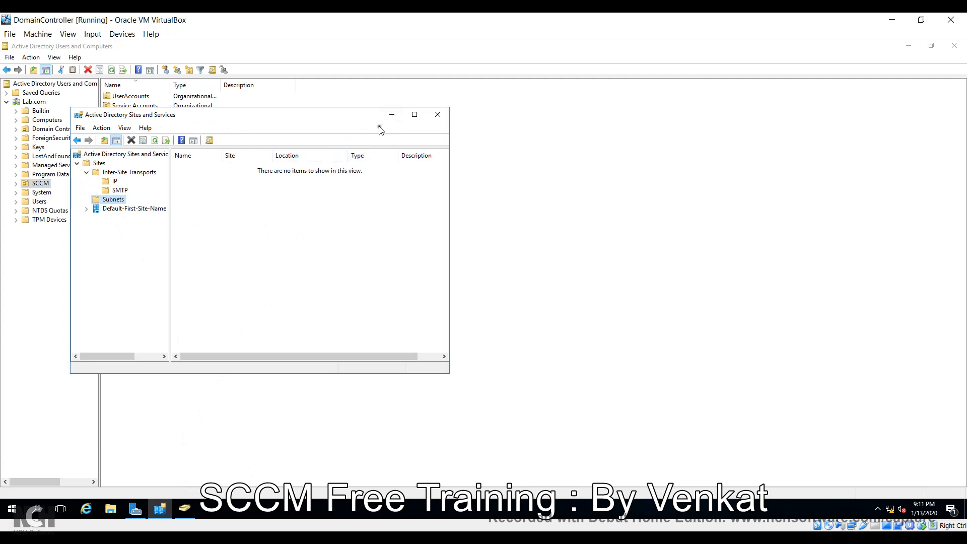
left_click(391, 117)
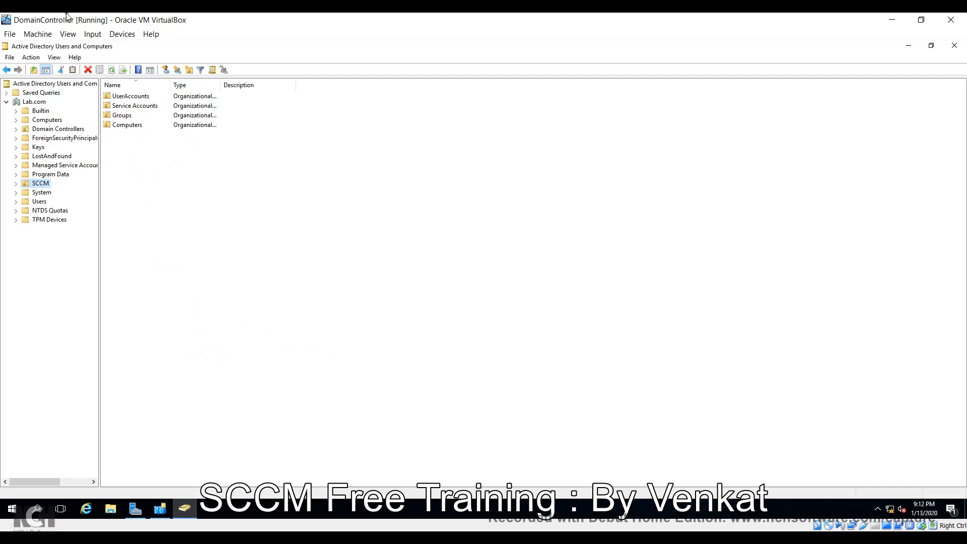
Switch to the SCCMPrimary virtual machine and show the Discovery Methods under Hierarchy Configuration
mouse_move(301, 527)
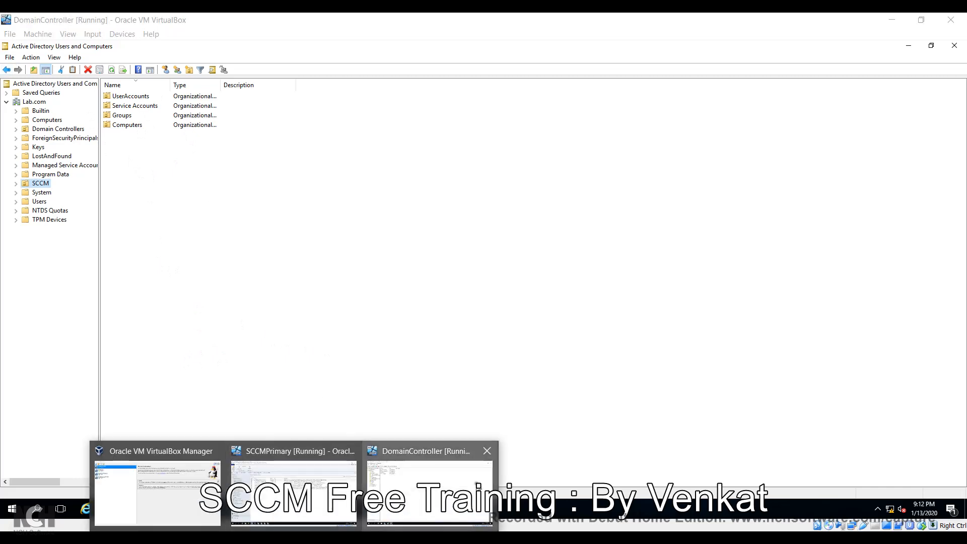
left_click(281, 507)
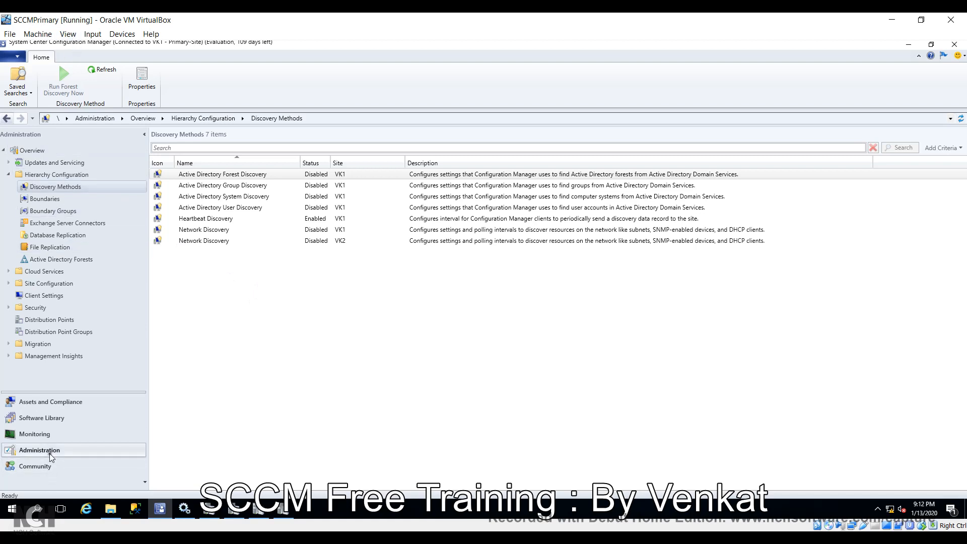
left_click(39, 174)
left_click(41, 187)
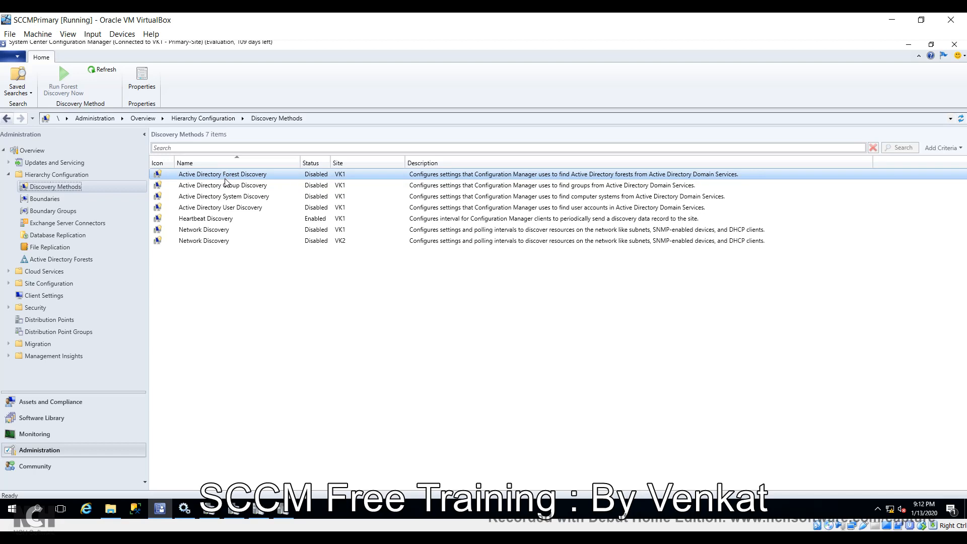
Look through the Active Directory group, system and user discovery methods and Heartbeat Discovery
left_click(225, 186)
left_click(225, 196)
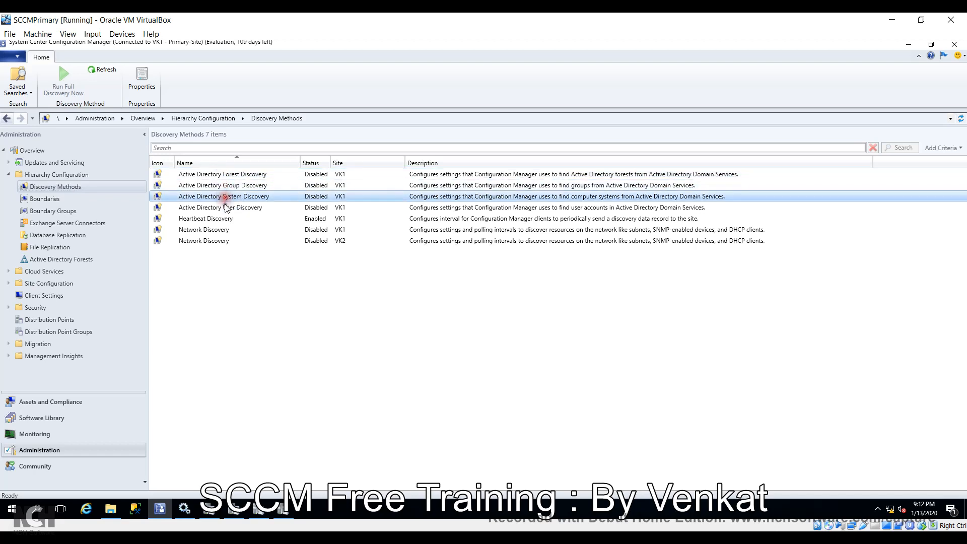
left_click(227, 207)
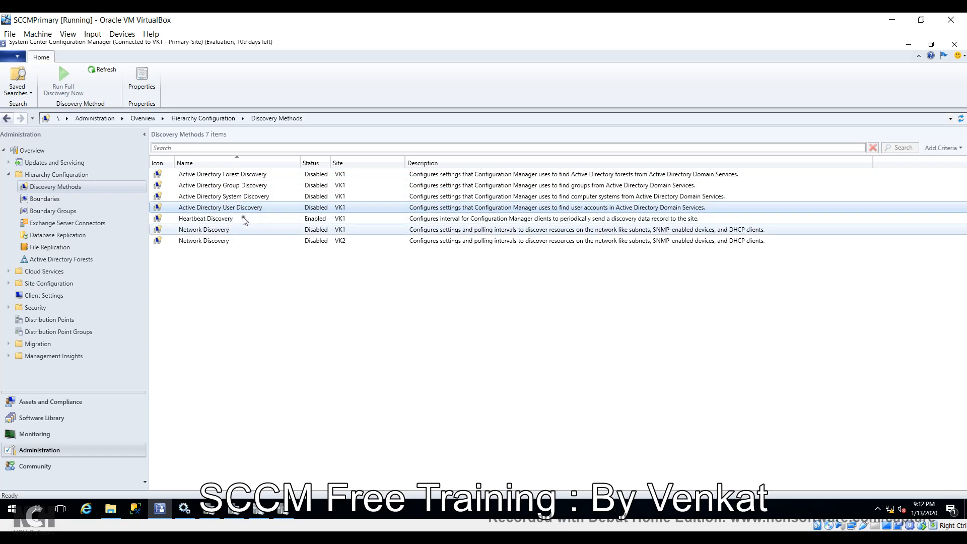
left_click(232, 219)
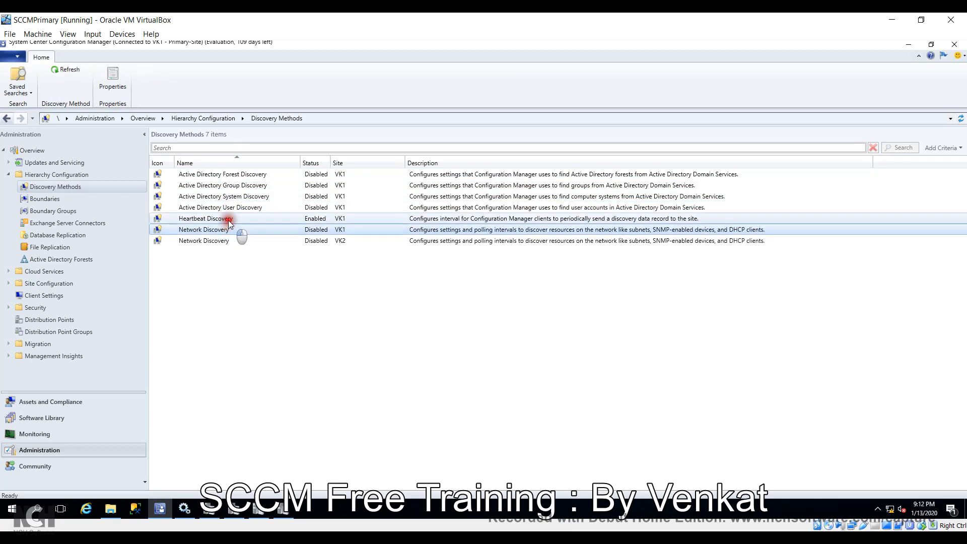
Try enabling Active Directory Forest Discovery with automatic creation of site boundaries and IP address range boundaries
left_click(225, 176)
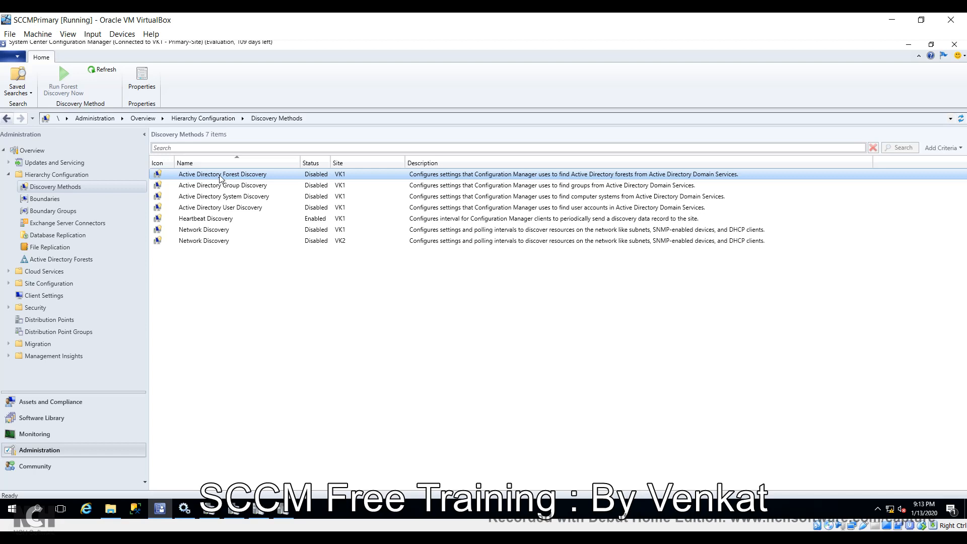
right_click(219, 174)
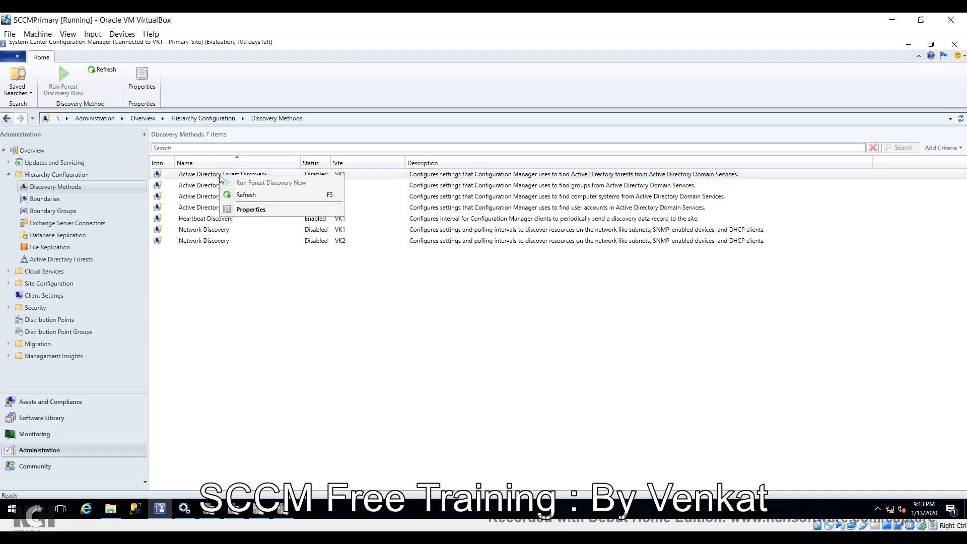
left_click(250, 210)
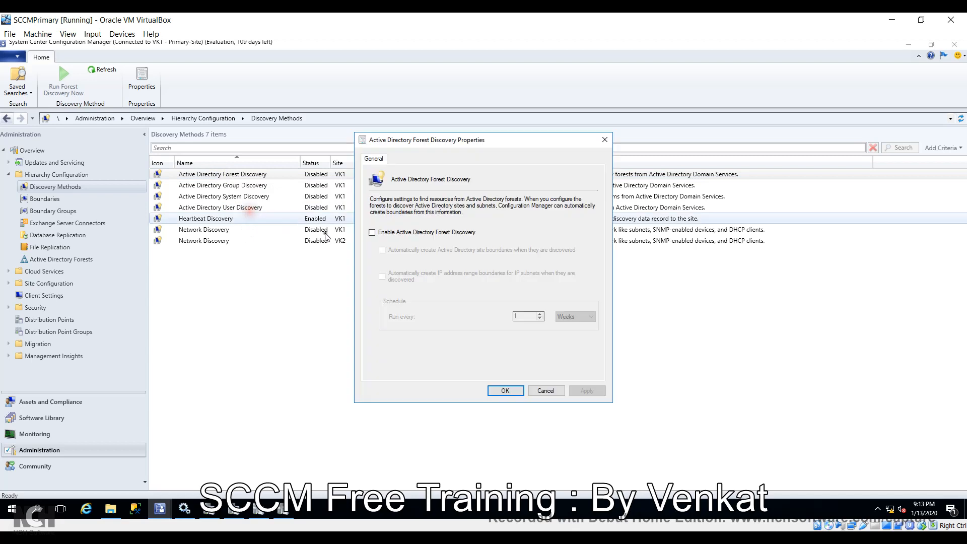
left_click(394, 233)
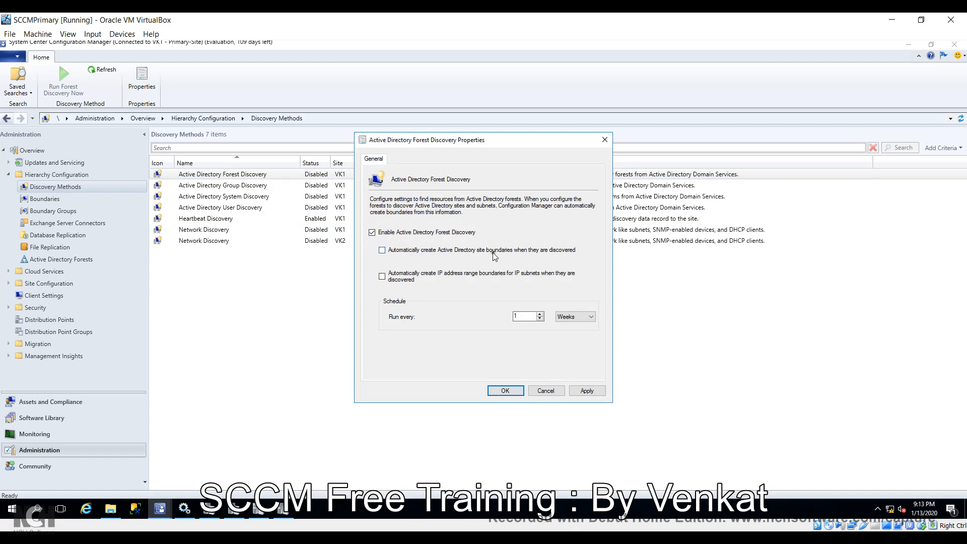
left_click(530, 253)
left_click(391, 277)
Check the available schedule units for forest discovery and discard the property changes
left_click(552, 267)
mouse_move(552, 266)
left_mouse_down()
mouse_move(541, 292)
mouse_move(510, 261)
mouse_move(516, 291)
left_mouse_up()
left_click(578, 318)
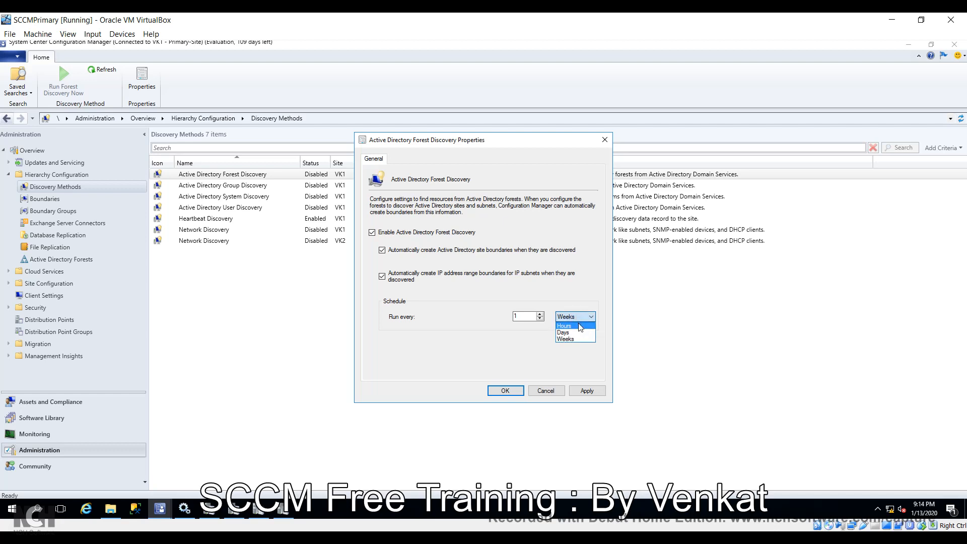
left_click(559, 261)
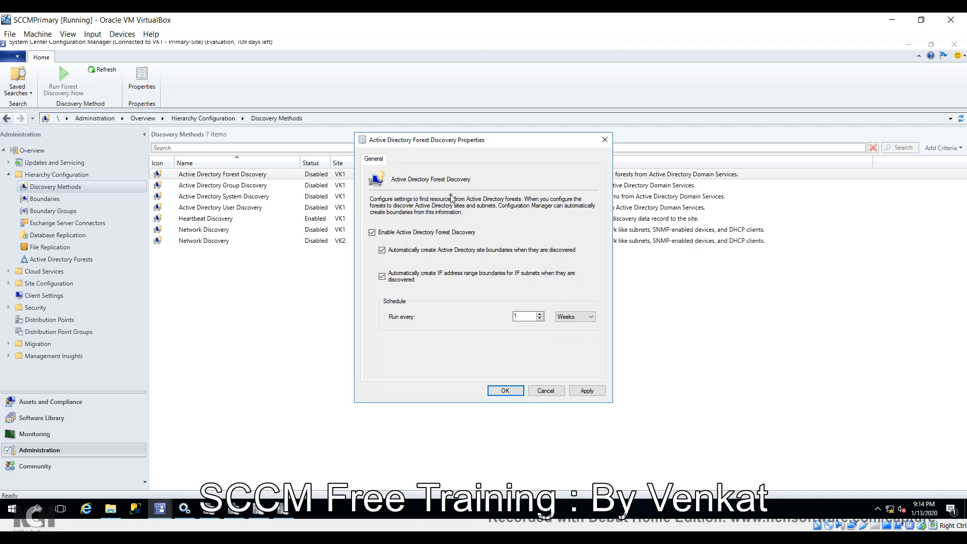
left_click(545, 392)
left_click(256, 186)
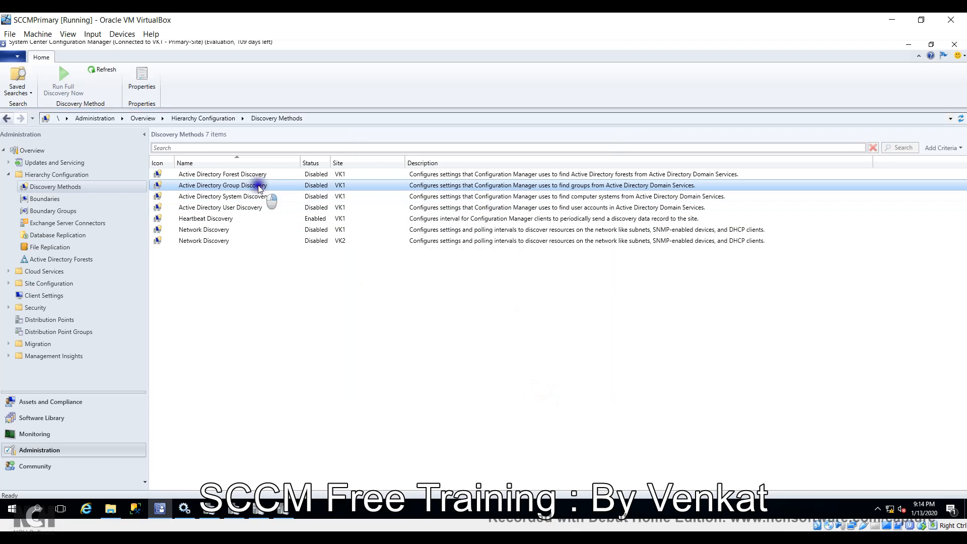
right_click(259, 186)
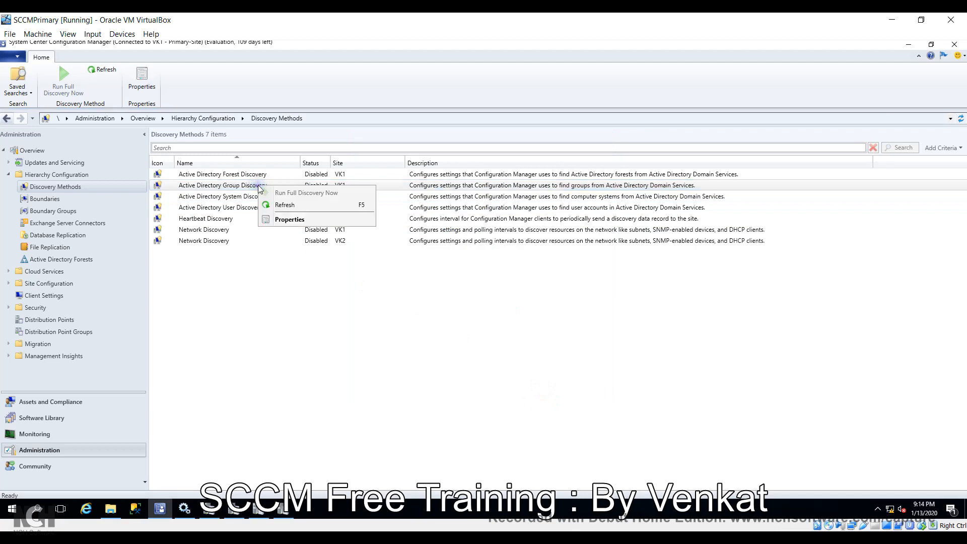
left_click(200, 188)
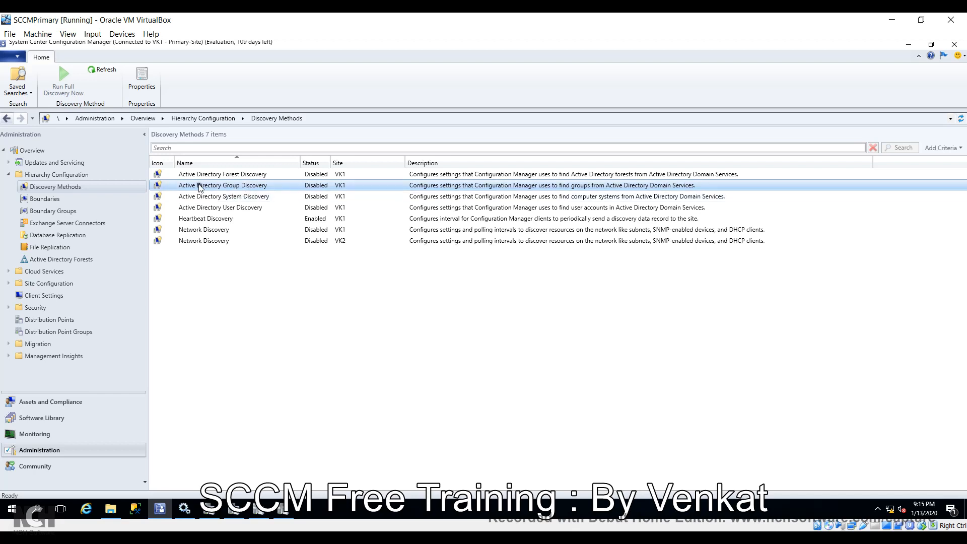
left_click(237, 196)
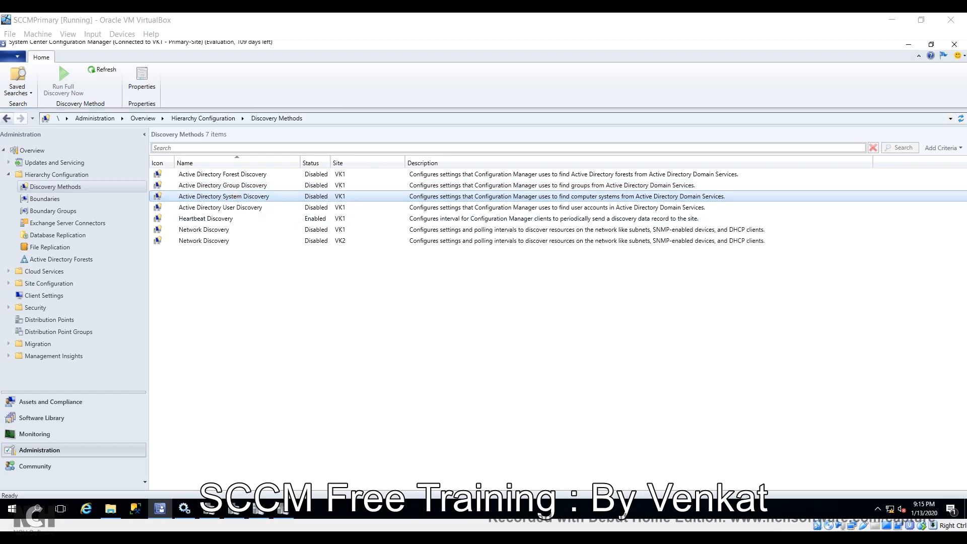
left_click(475, 385)
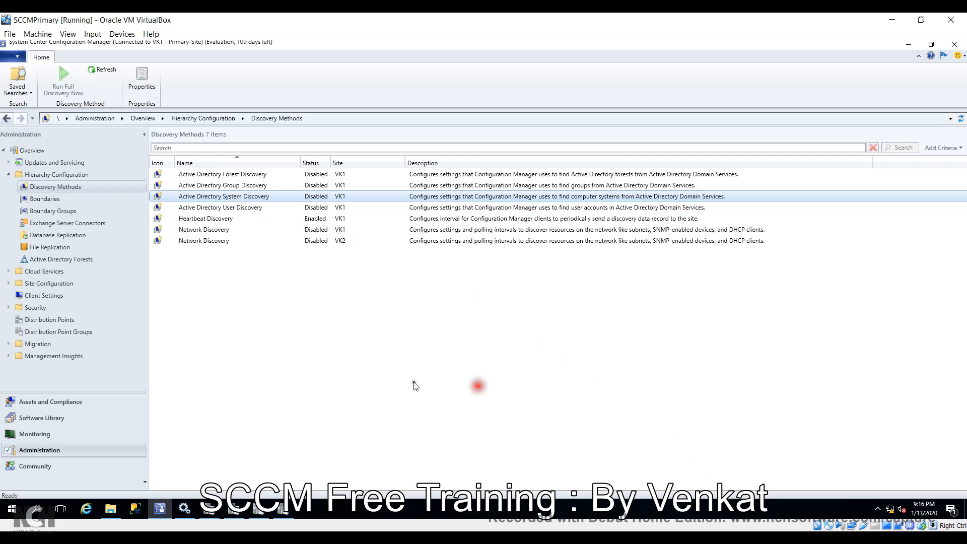
Enable Active Directory Group Discovery in its properties
left_click(210, 187)
right_click(211, 187)
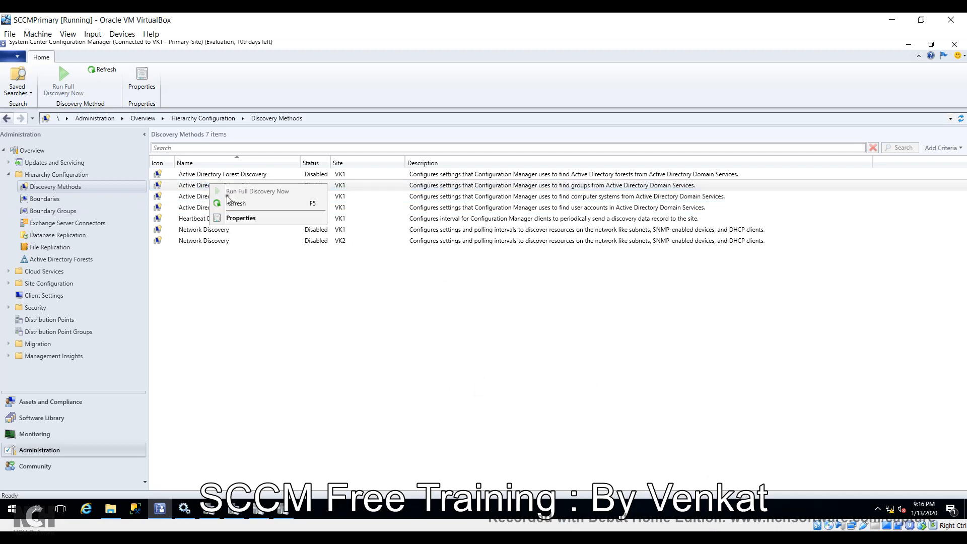
left_click(238, 218)
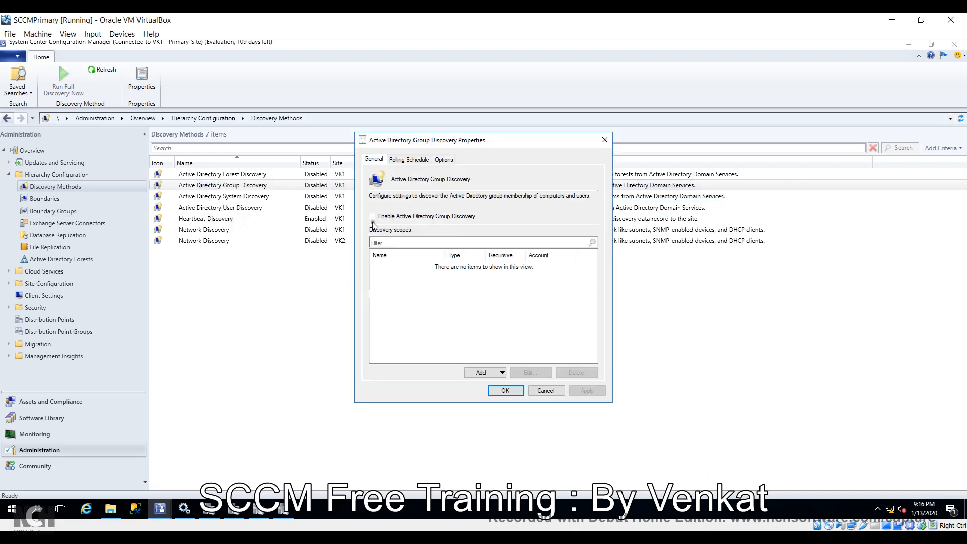
left_click(372, 217)
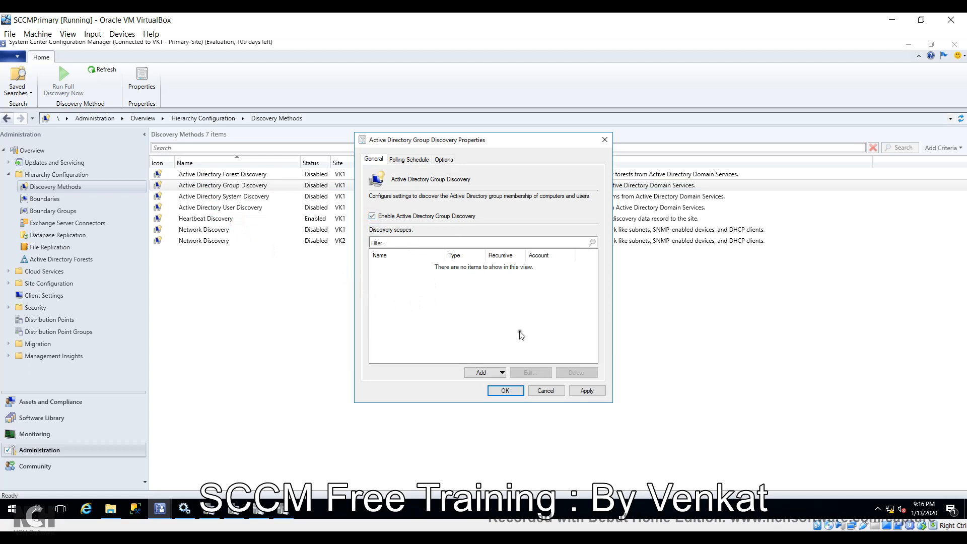
Start adding a groups discovery scope and name it "sccm groups"
left_click(493, 374)
left_click(493, 386)
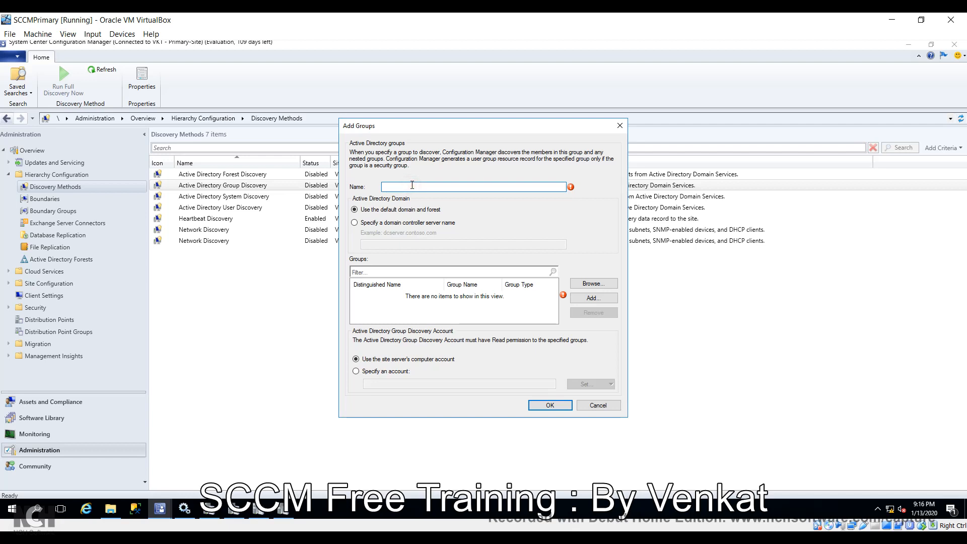
type("sccm groups")
Look up groups matching "sccm" in Lab.com and select SCCM accounts among the matching names
left_click(598, 284)
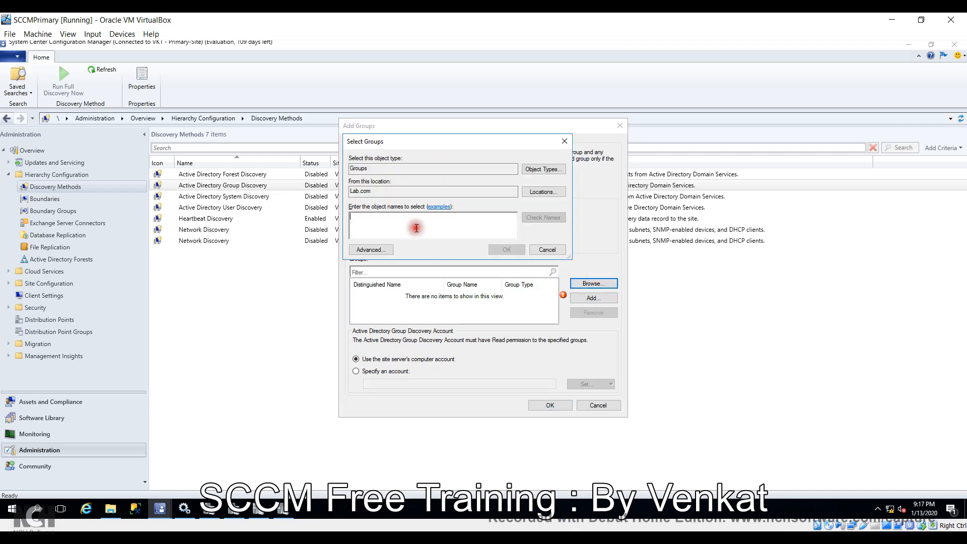
type("sccm")
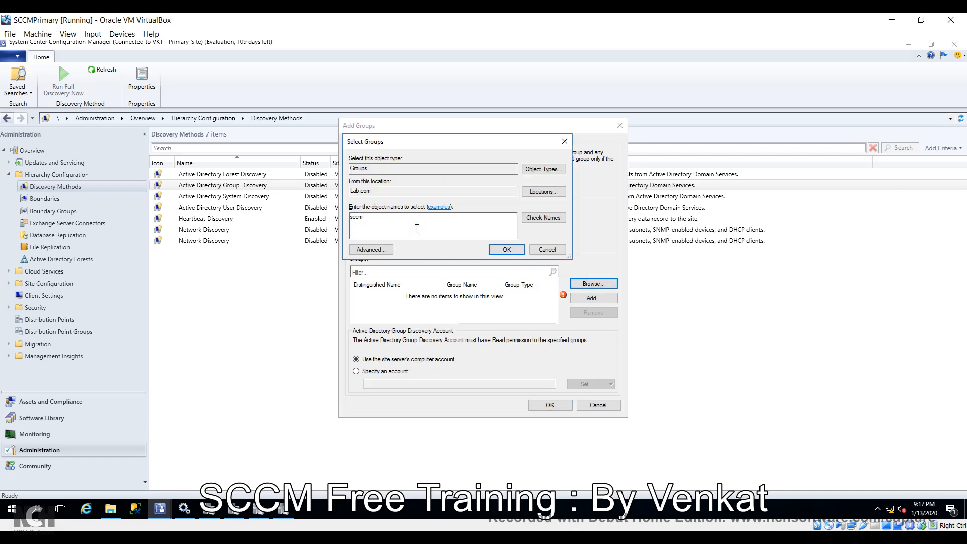
left_click(542, 220)
left_click(389, 233)
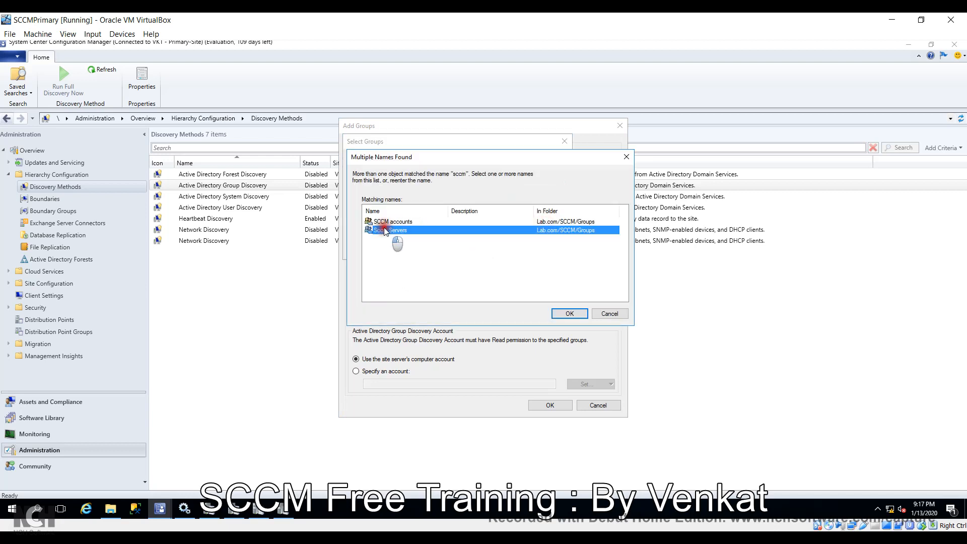
left_click(386, 221)
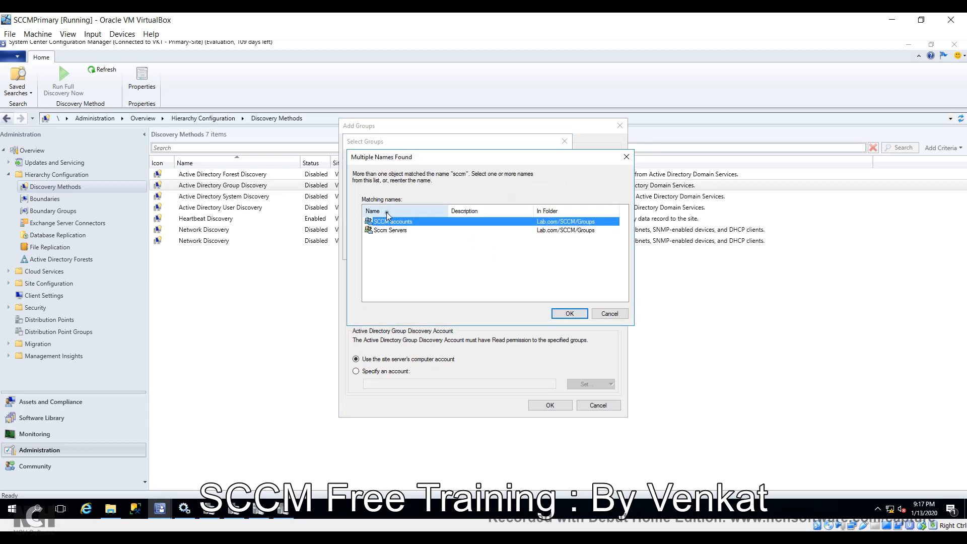
Switch to the DomainController virtual machine and check the SCCM groups in the Groups organizational unit
left_click(301, 526)
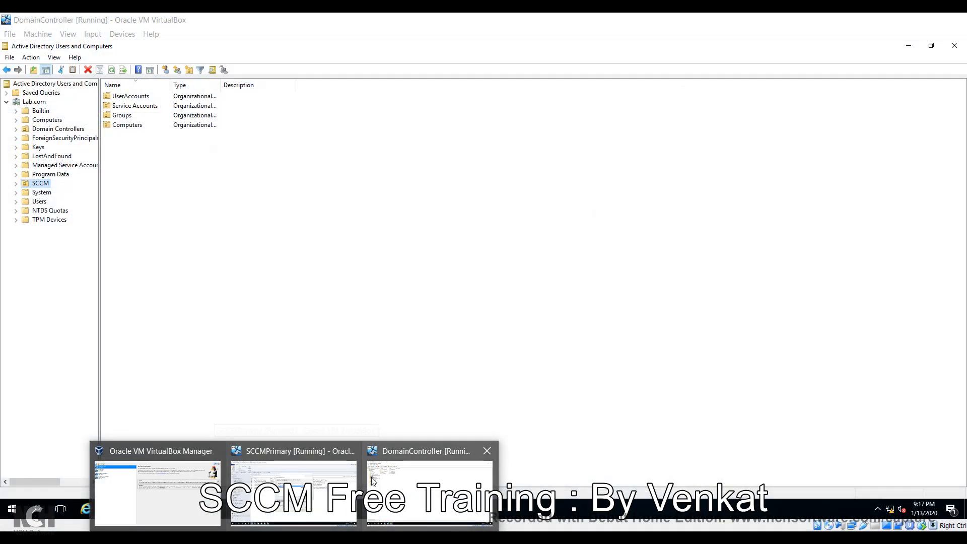
left_click(382, 473)
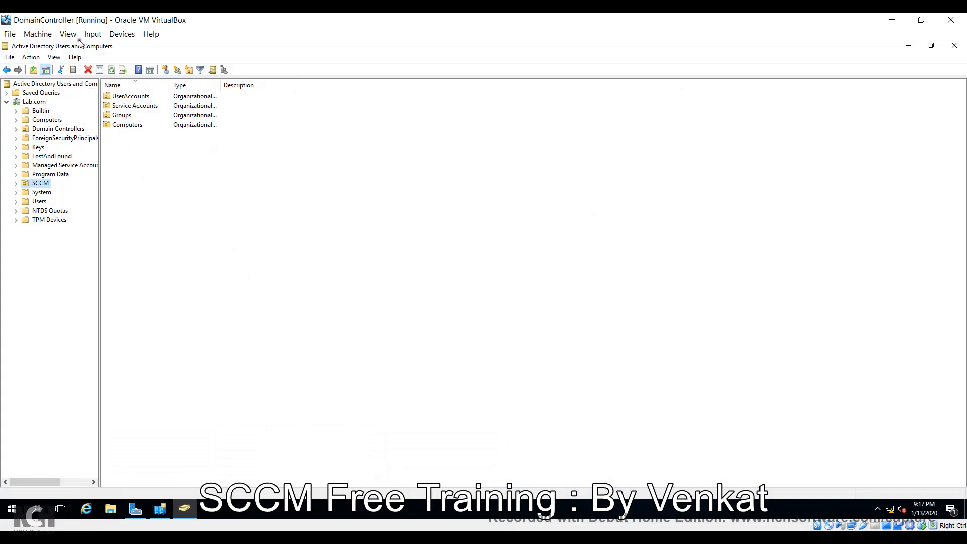
double_click(121, 116)
left_click(129, 106)
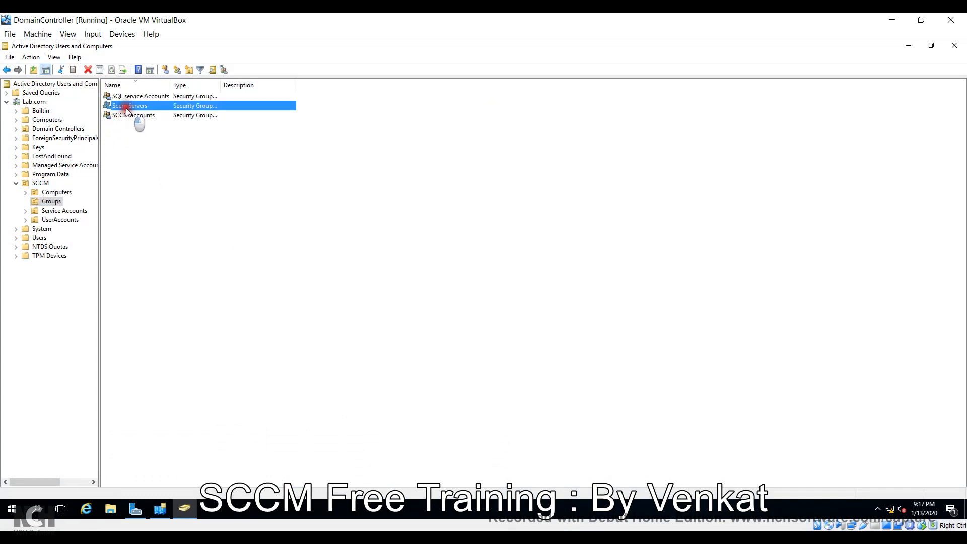
left_click(130, 115)
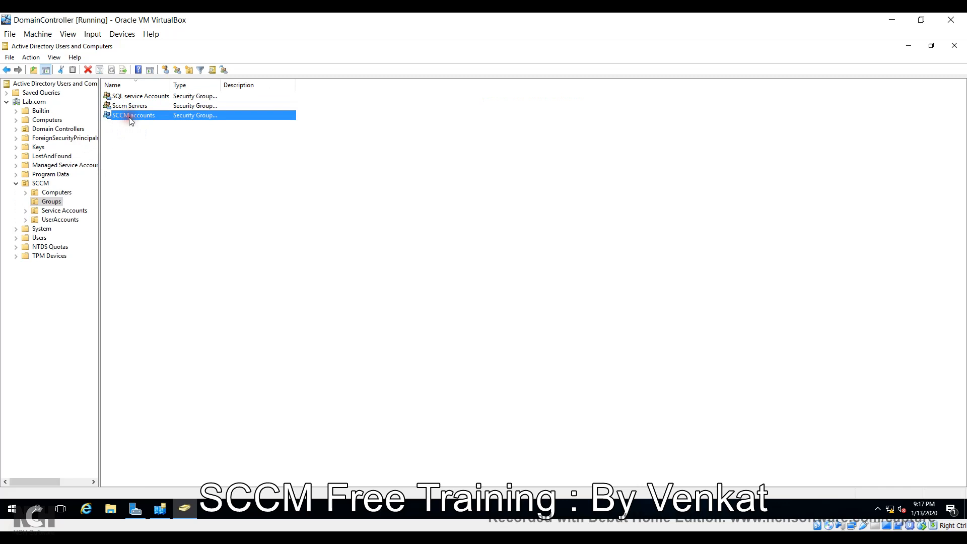
Search the Lab.com domain for users, contacts and groups named "sccm"
right_click(44, 102)
left_click(64, 119)
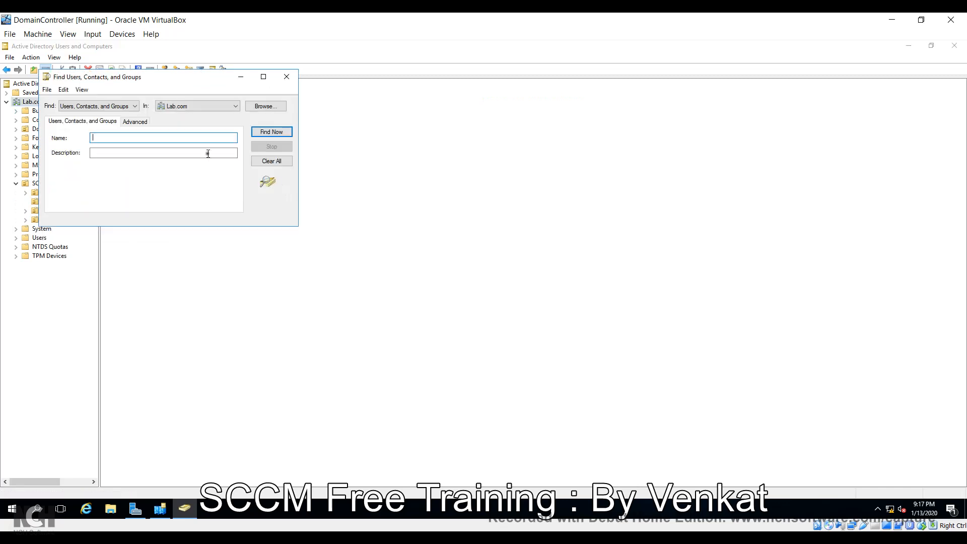
left_click(139, 137)
type("sccm")
left_click(270, 132)
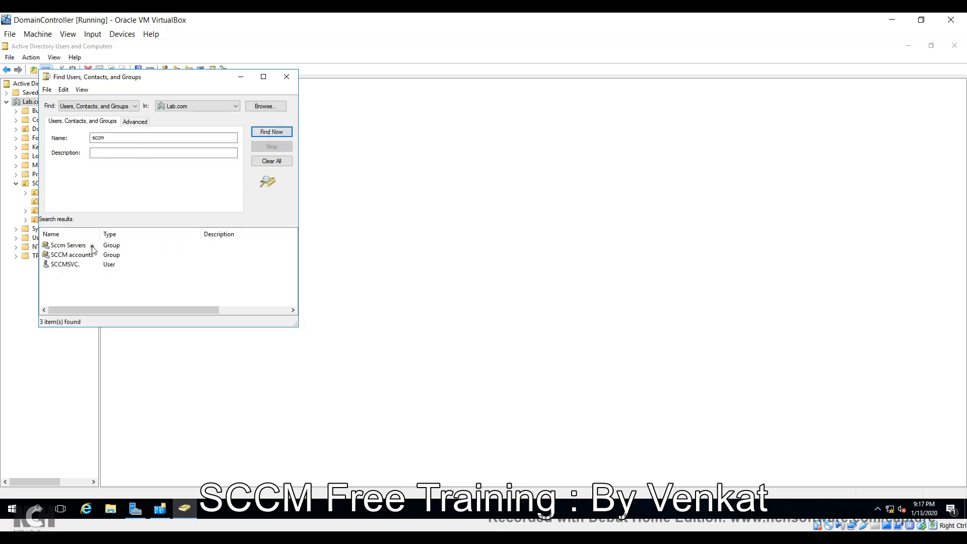
Widen the name column of the search results and check the type of each SCCM entry
left_click(101, 235)
left_click_drag(131, 235, 131, 235)
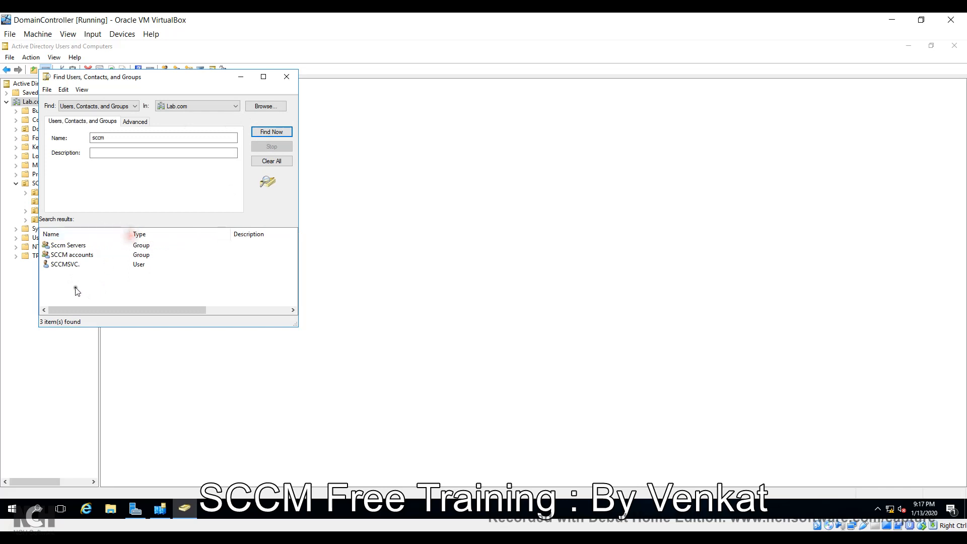
left_click(81, 264)
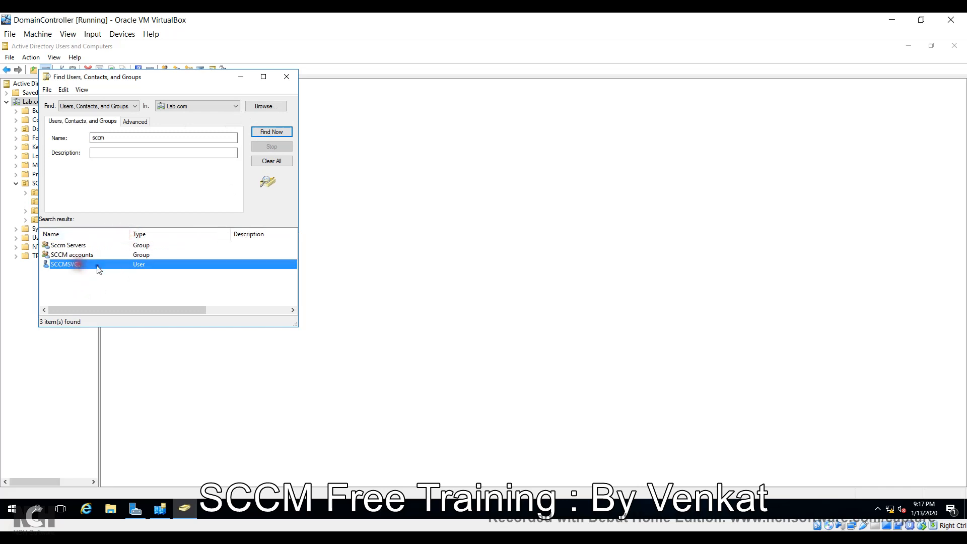
left_click(71, 255)
left_click(71, 245)
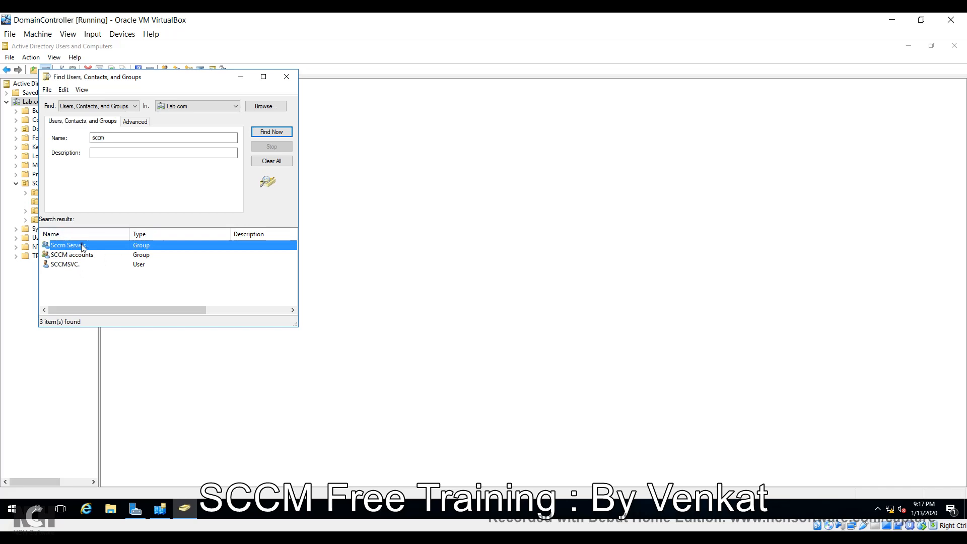
Switch to the SCCMPrimary virtual machine and add the Sccm Servers group to the discovery scope
left_click(294, 539)
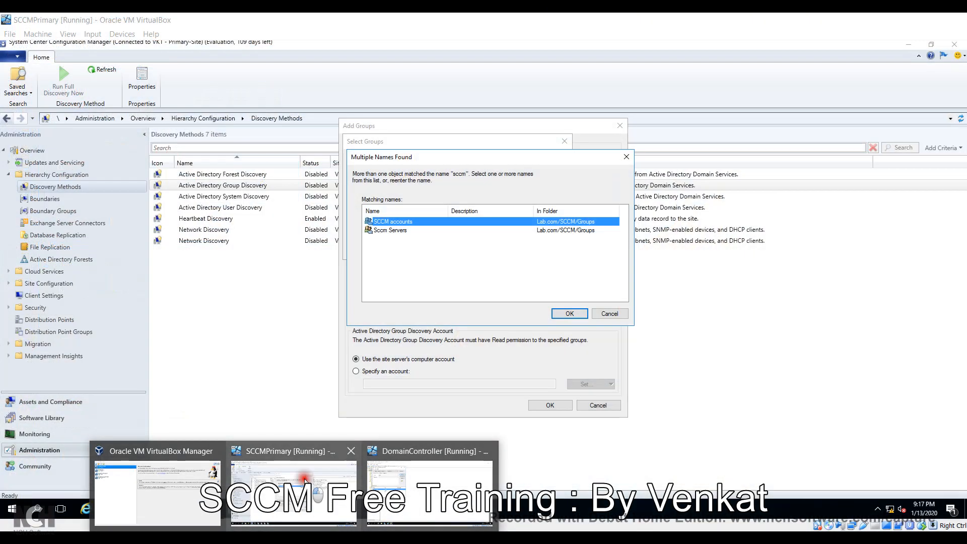
left_click(300, 479)
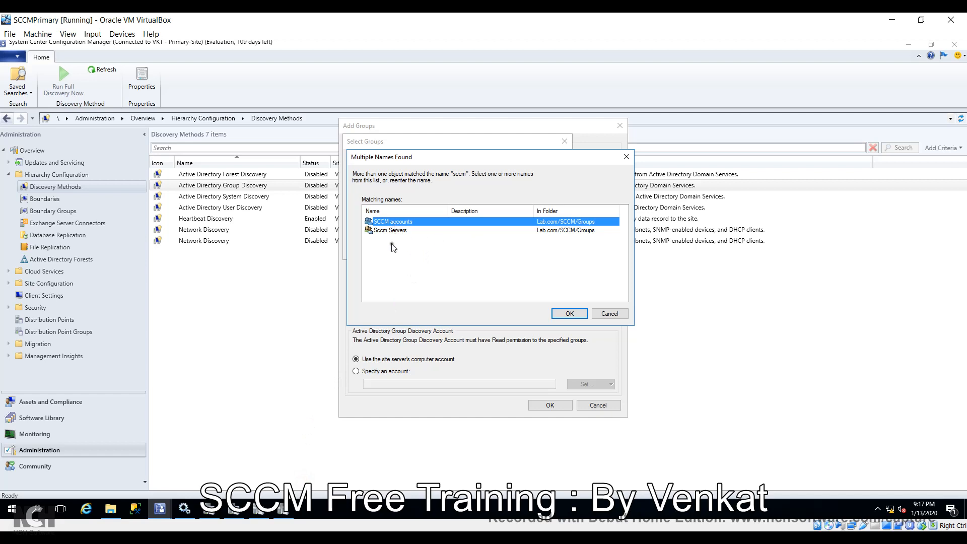
left_click(396, 230)
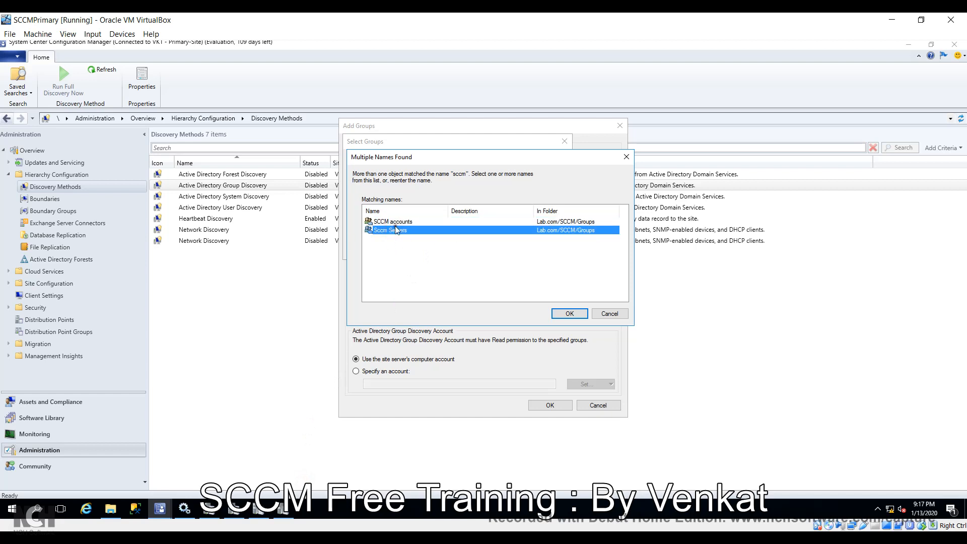
left_click(570, 313)
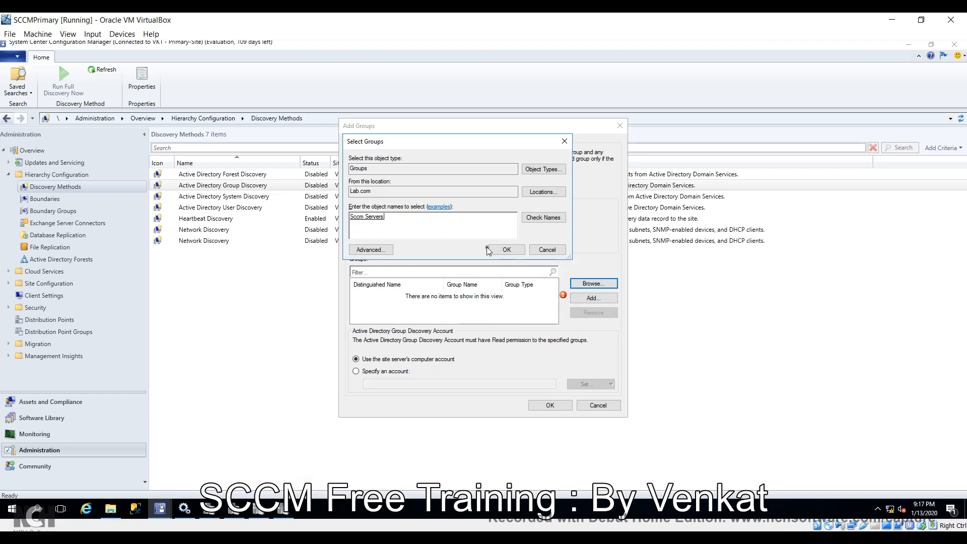
left_click(504, 251)
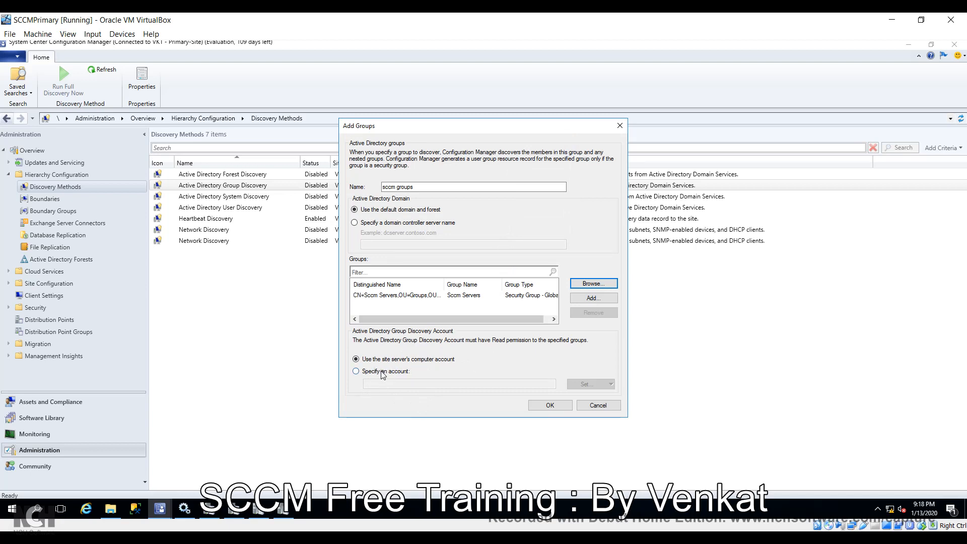
left_click(356, 371)
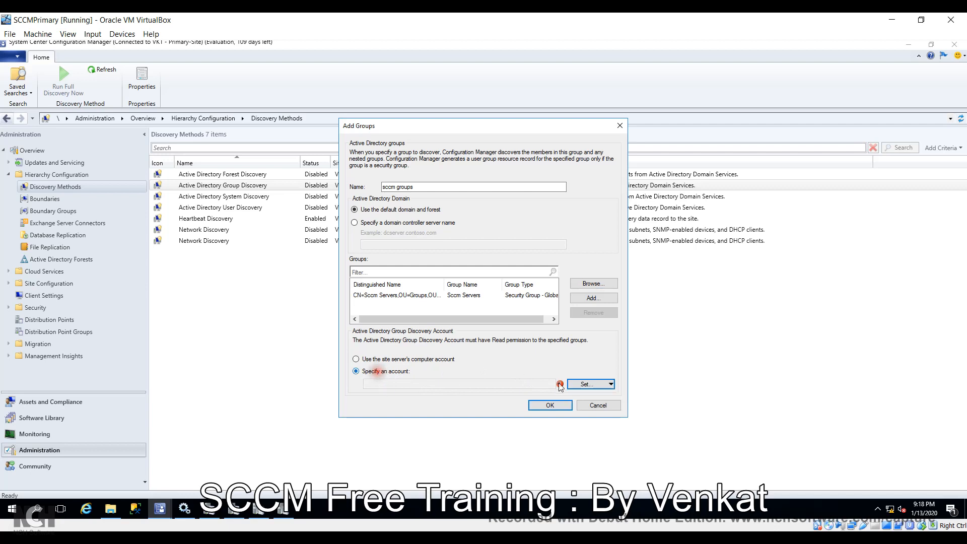
left_click(588, 384)
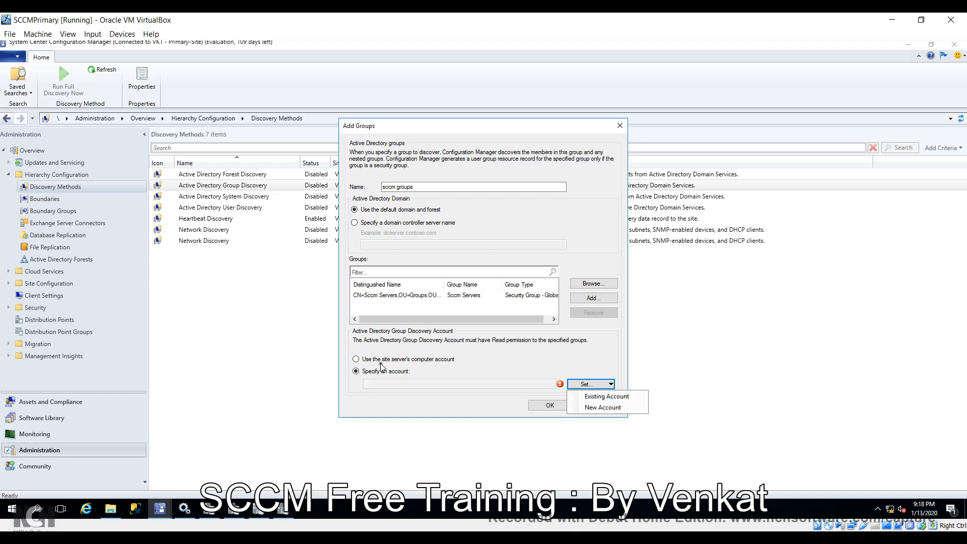
left_click(356, 359)
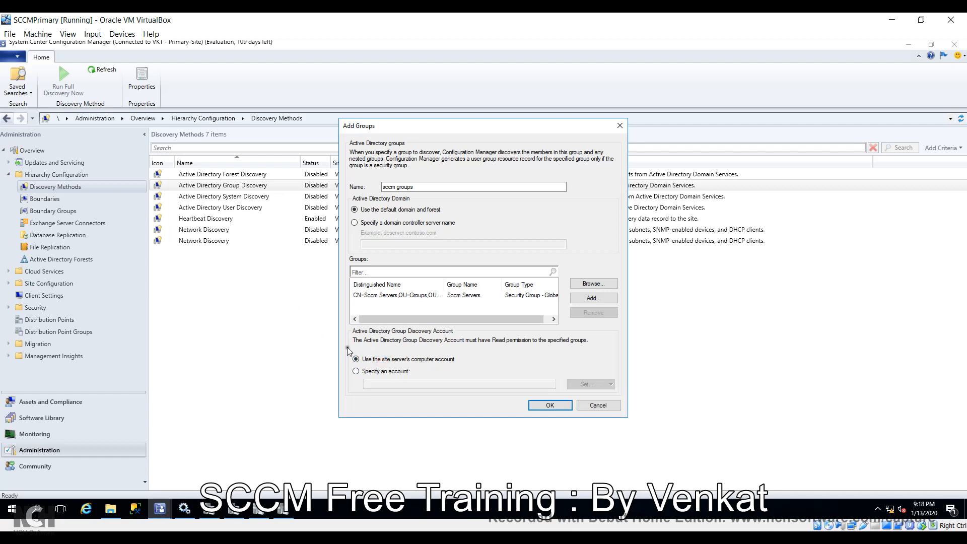
Set group discovery to use a specified account and check which existing accounts can be chosen
left_click(378, 372)
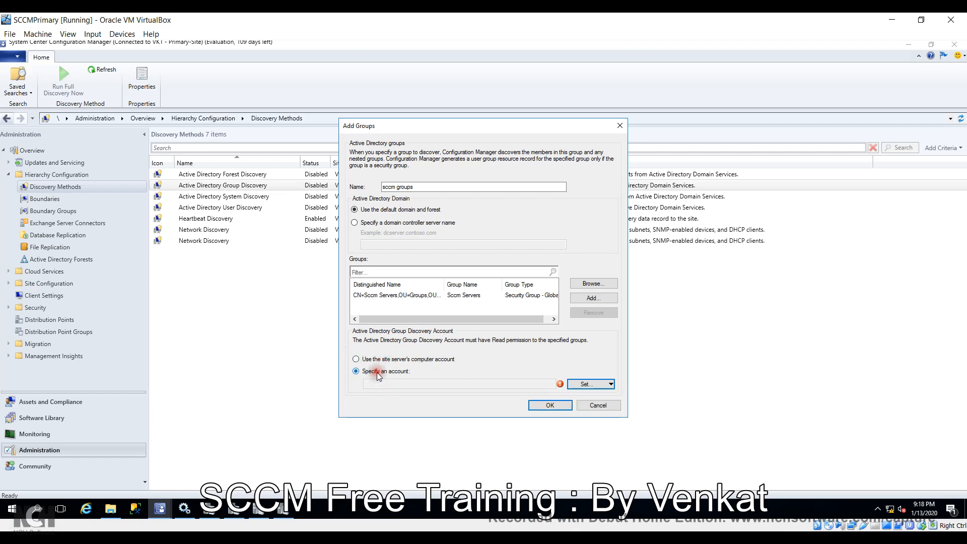
left_click(593, 385)
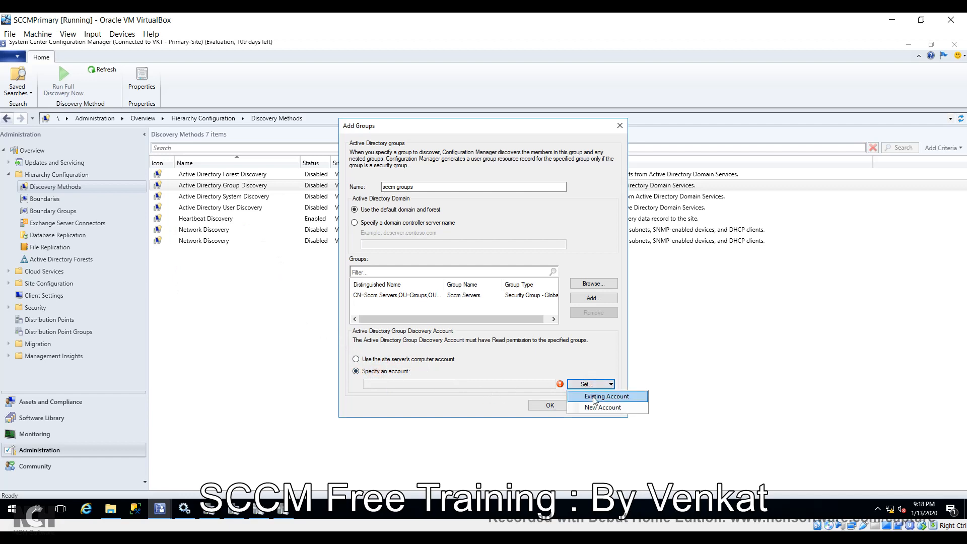
left_click(602, 397)
left_click(429, 215)
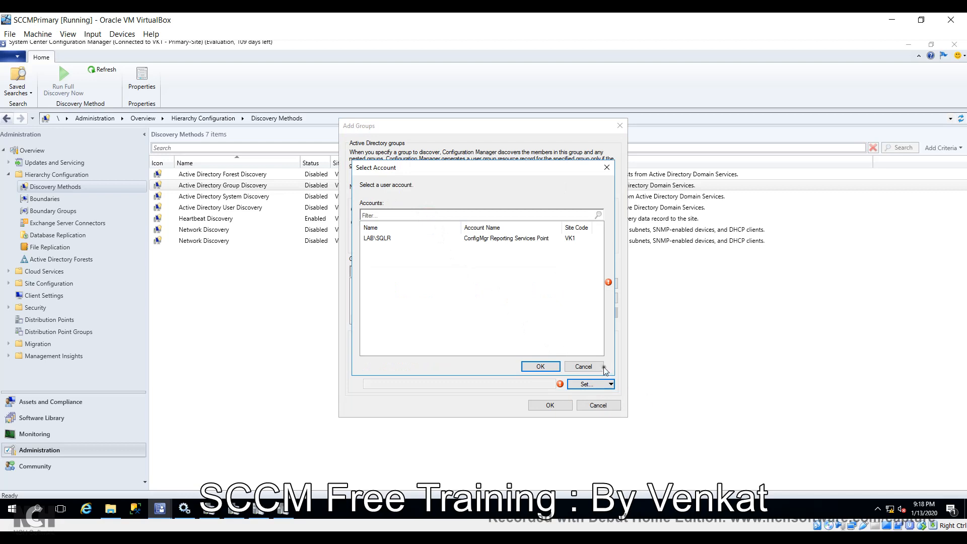
left_click(583, 366)
Start a new discovery account and look up the Lab.com user SCCMSVC as its user name
left_click(606, 384)
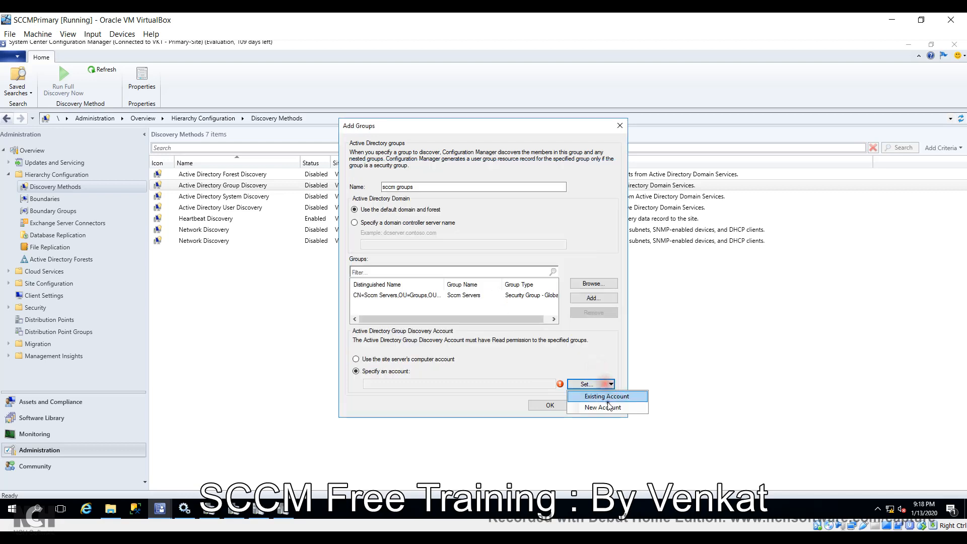
left_click(609, 406)
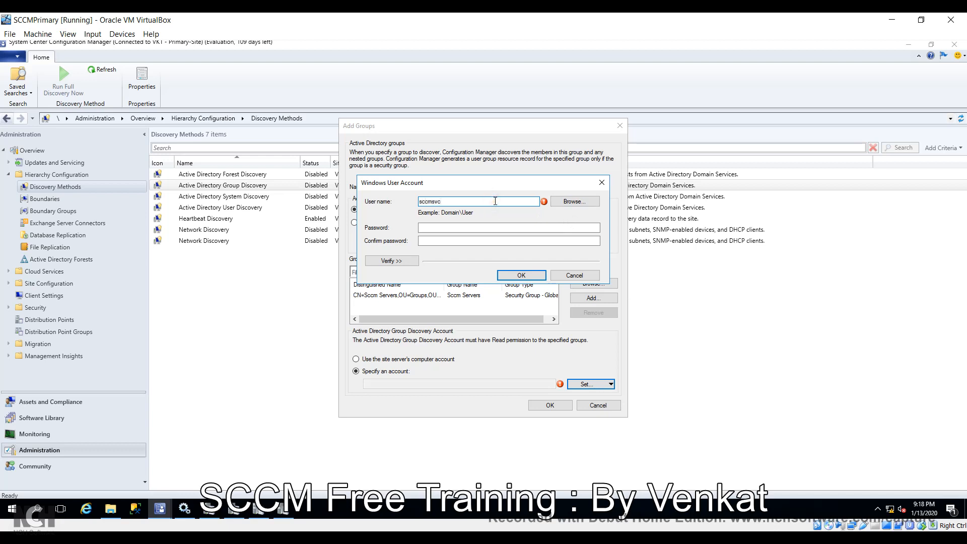
left_click(573, 202)
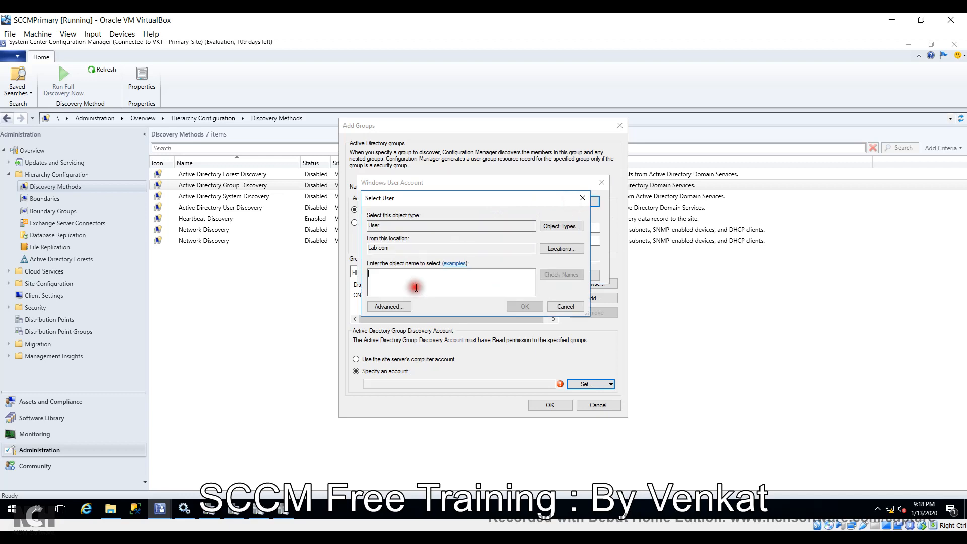
type("sccmsvc")
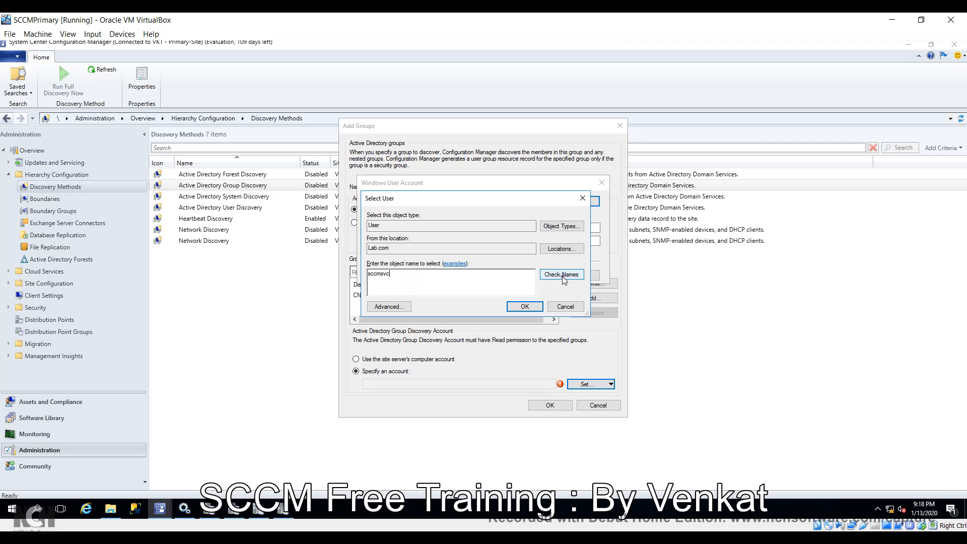
left_click(562, 275)
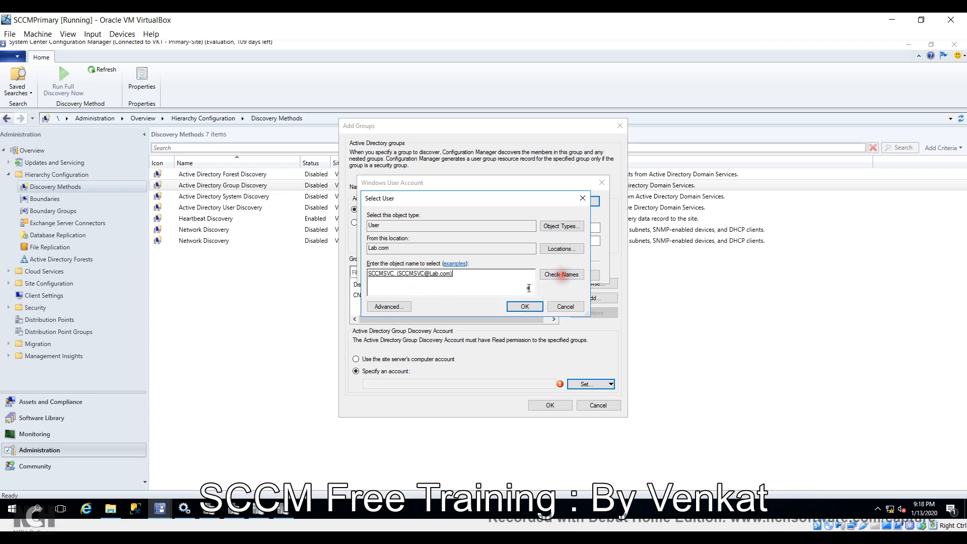
left_click(534, 309)
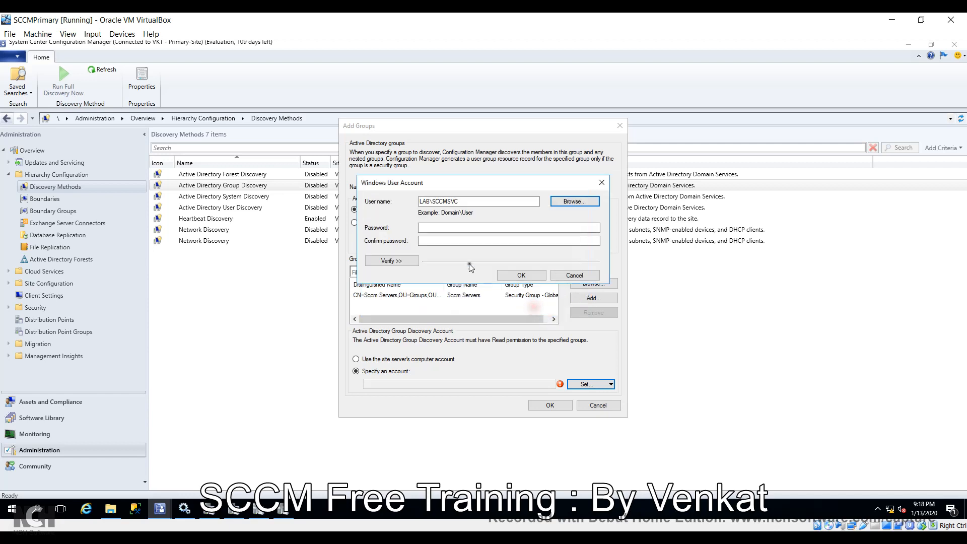
Enter and confirm the account password, test the Active Directory connection, and accept the account
left_click(456, 228)
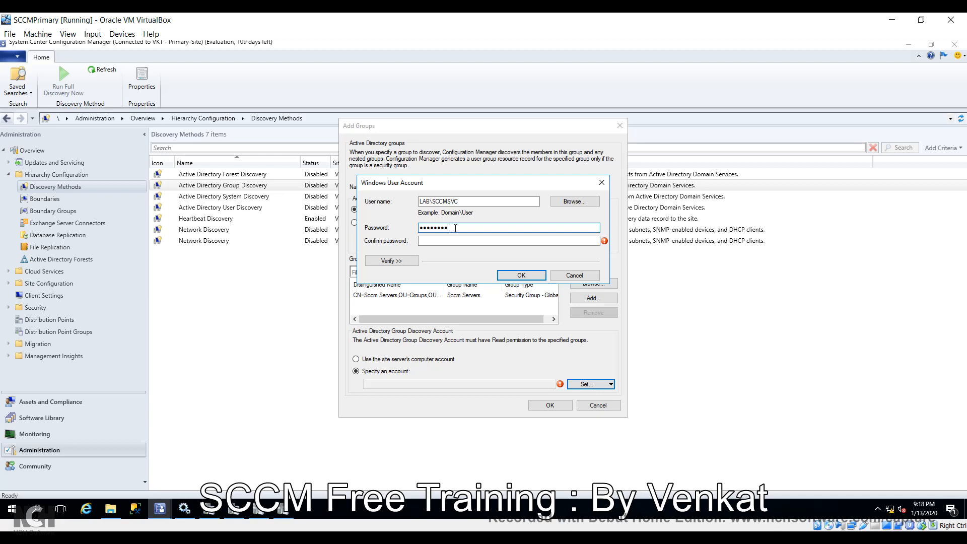
key("Tab")
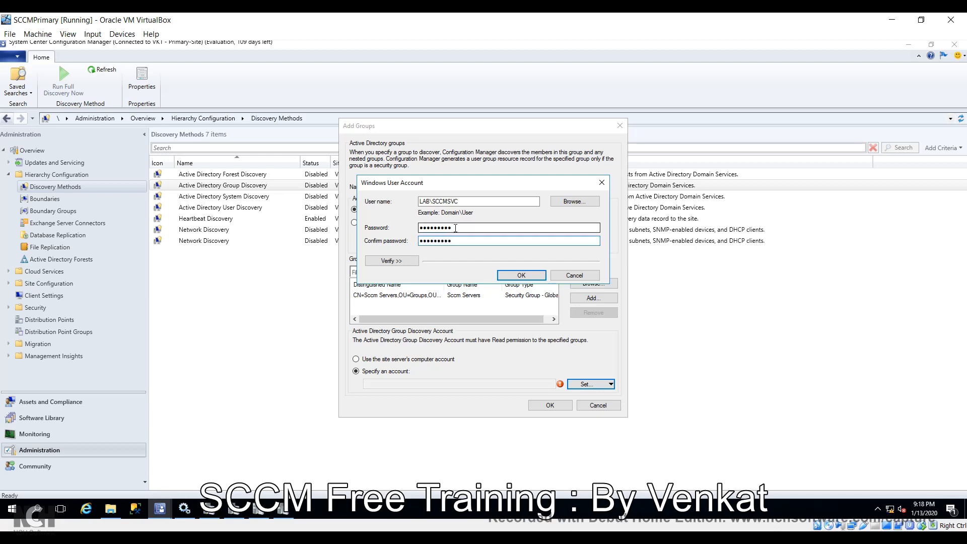
left_click(402, 262)
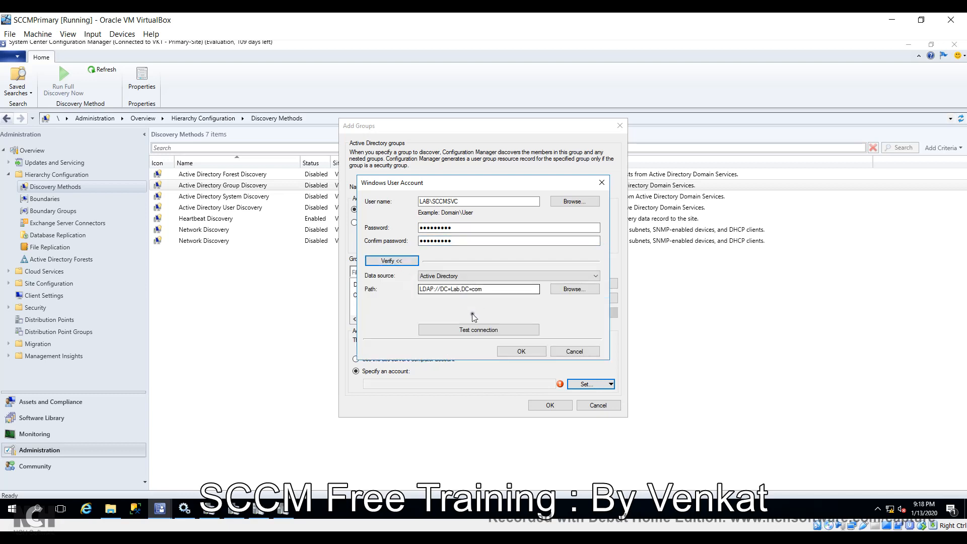
left_click(470, 331)
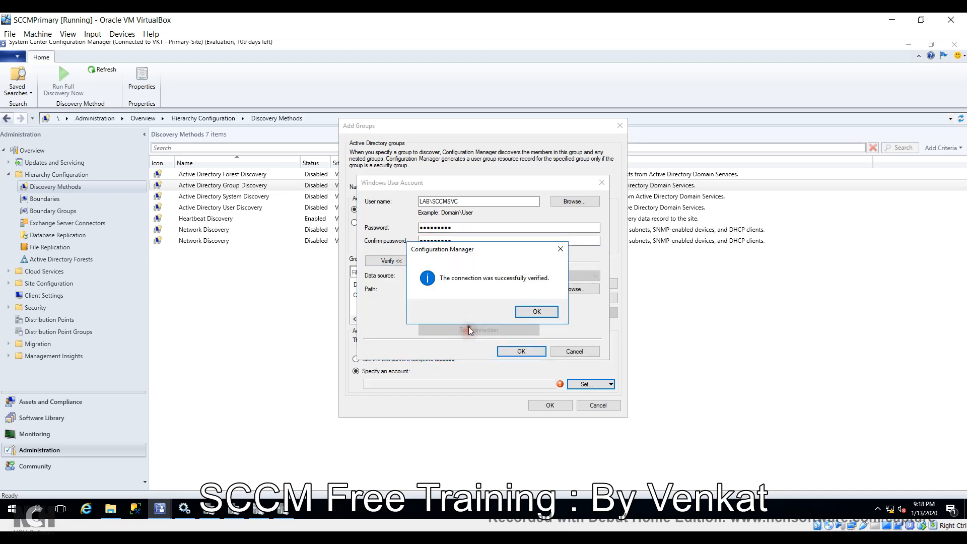
left_click(541, 316)
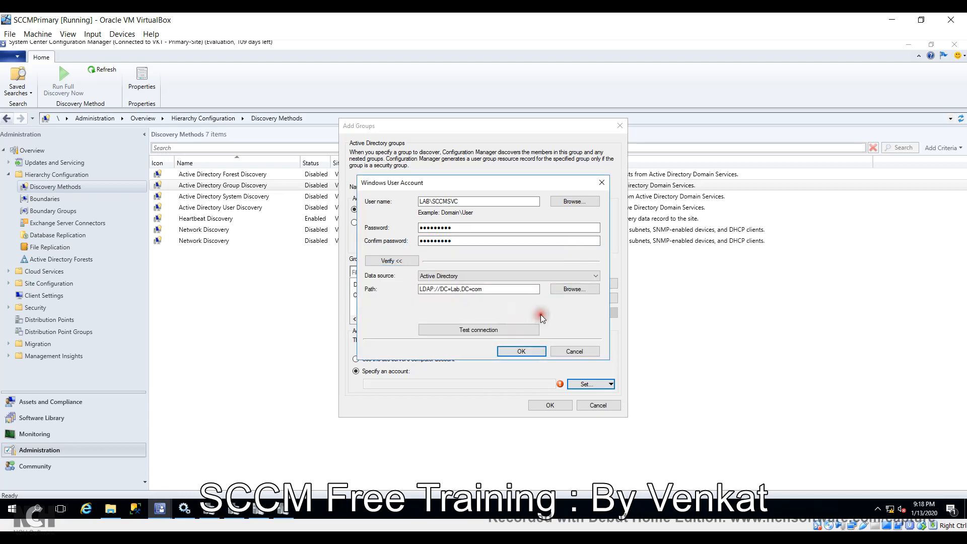
left_click(524, 352)
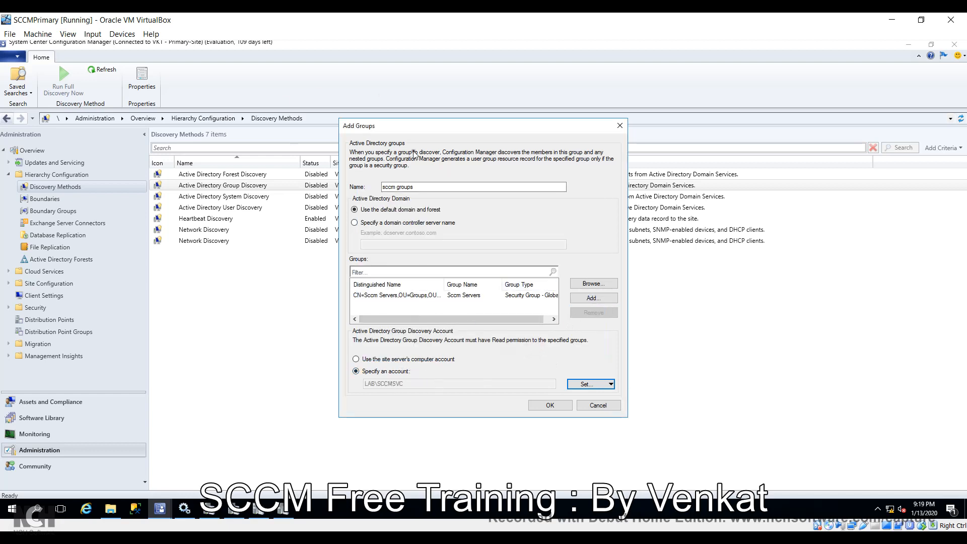
Save the sccm groups scope and apply the Active Directory Group Discovery settings, running full discovery as soon as possible
left_click(553, 404)
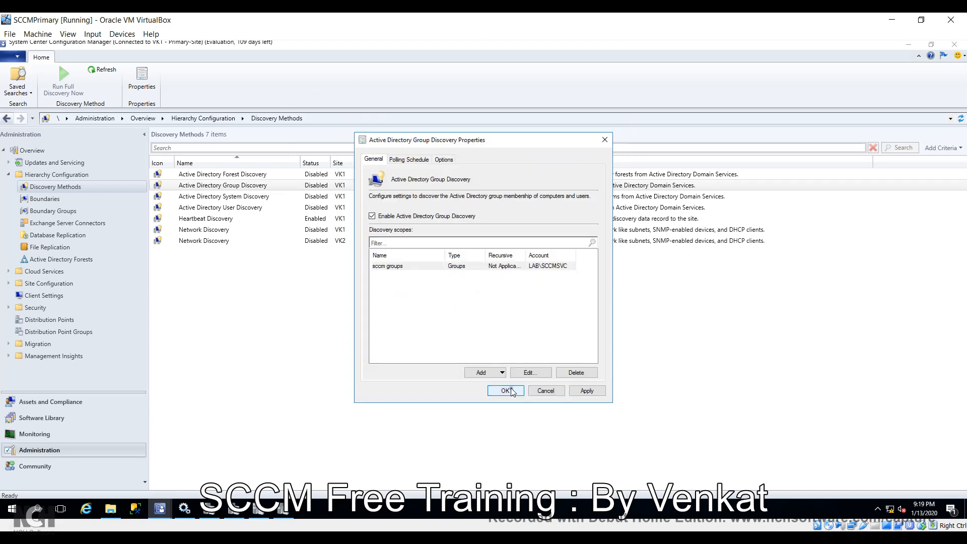
left_click(588, 391)
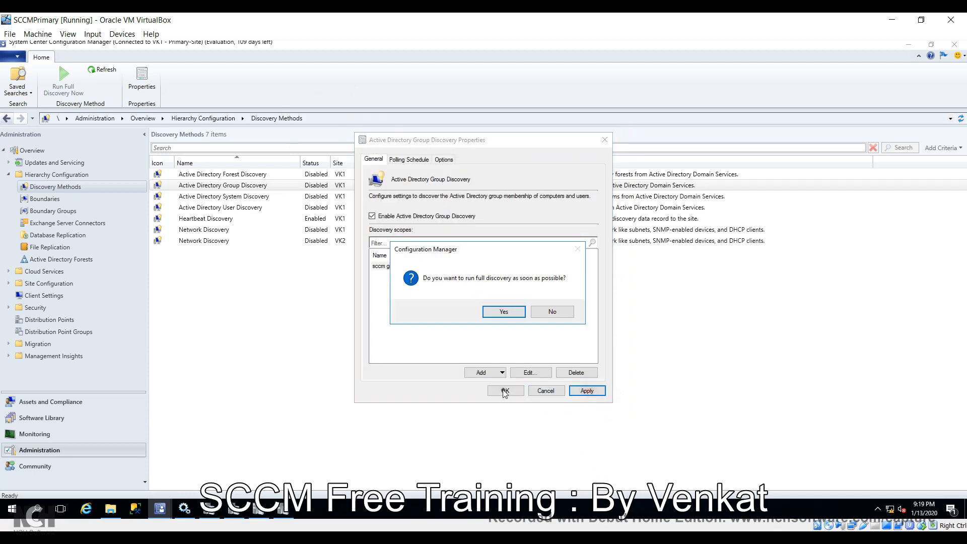
left_click(506, 314)
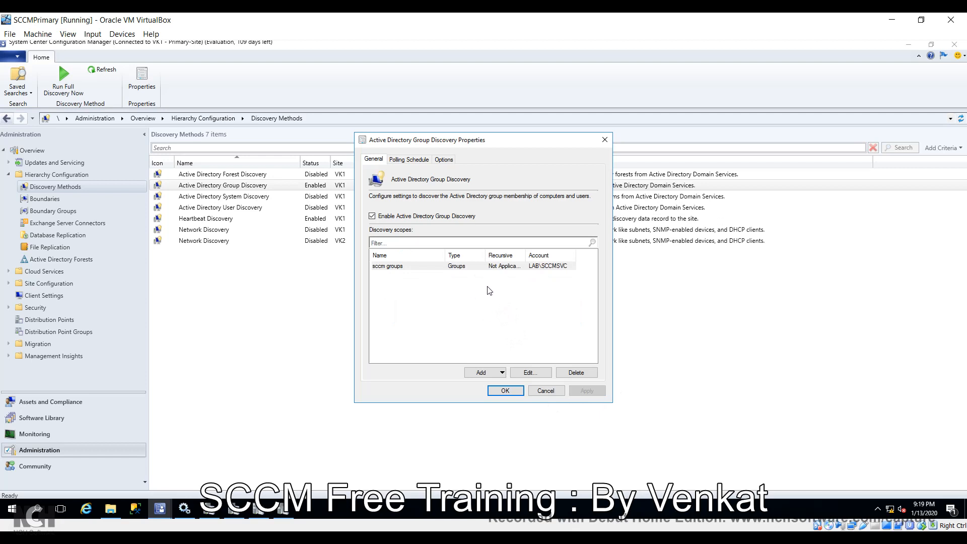
left_click(505, 391)
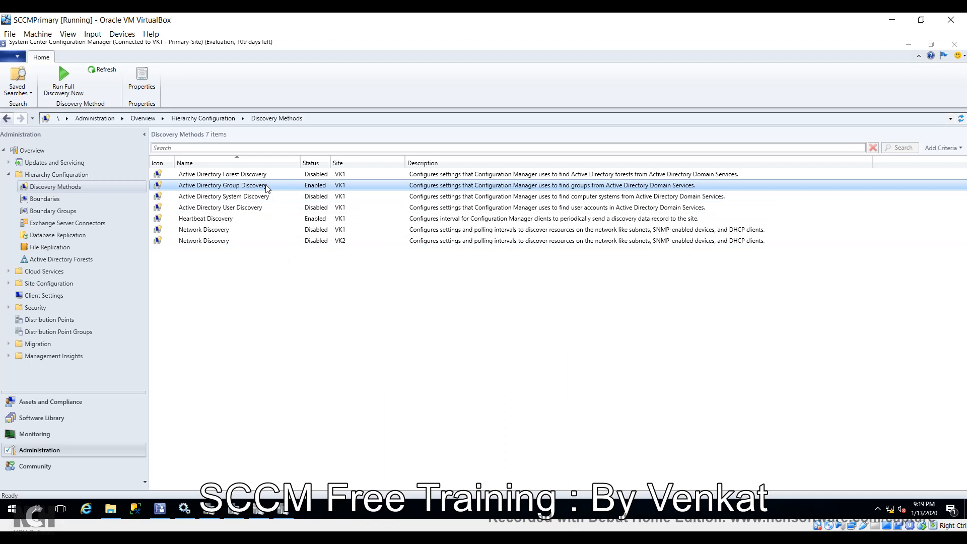
Open the properties of Active Directory System Discovery and enable the discovery method
left_click(215, 198)
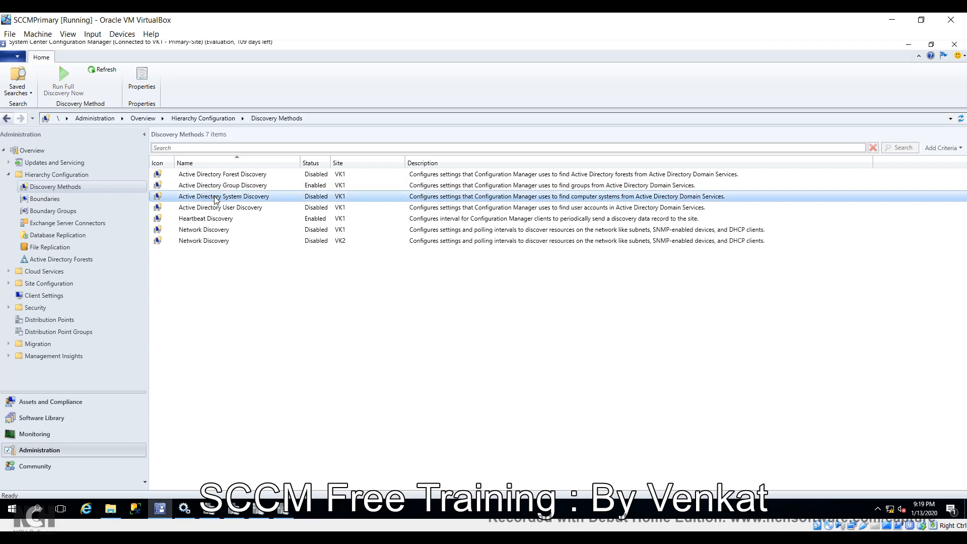
right_click(215, 199)
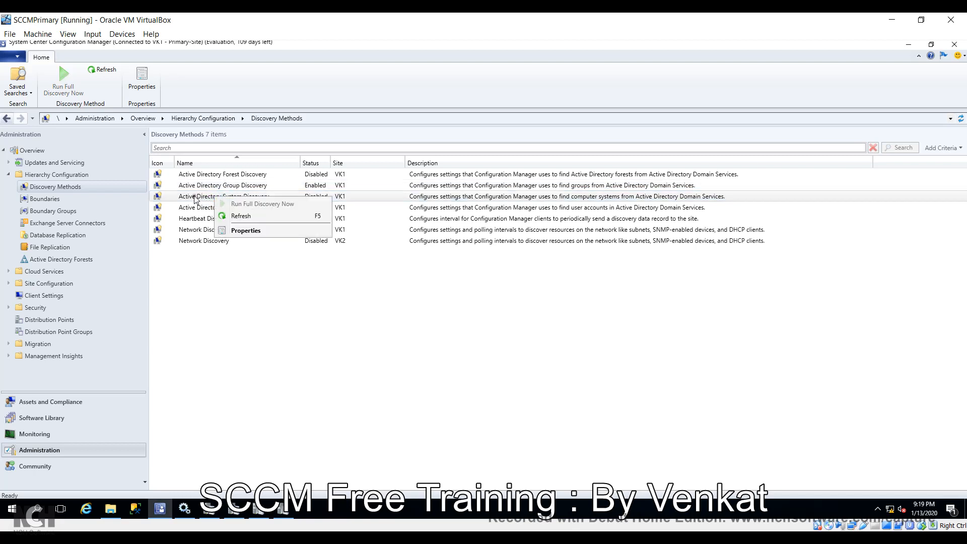
left_click(210, 194)
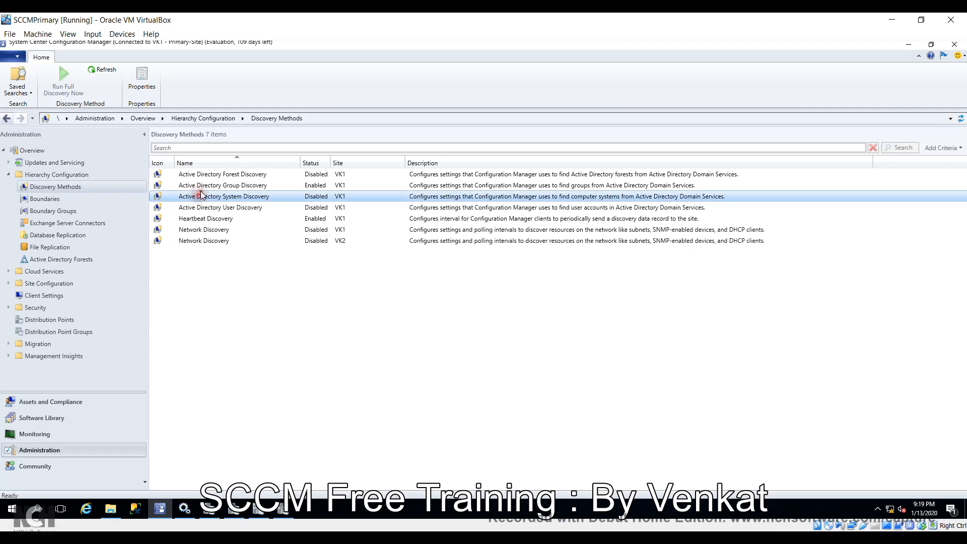
left_click(227, 185)
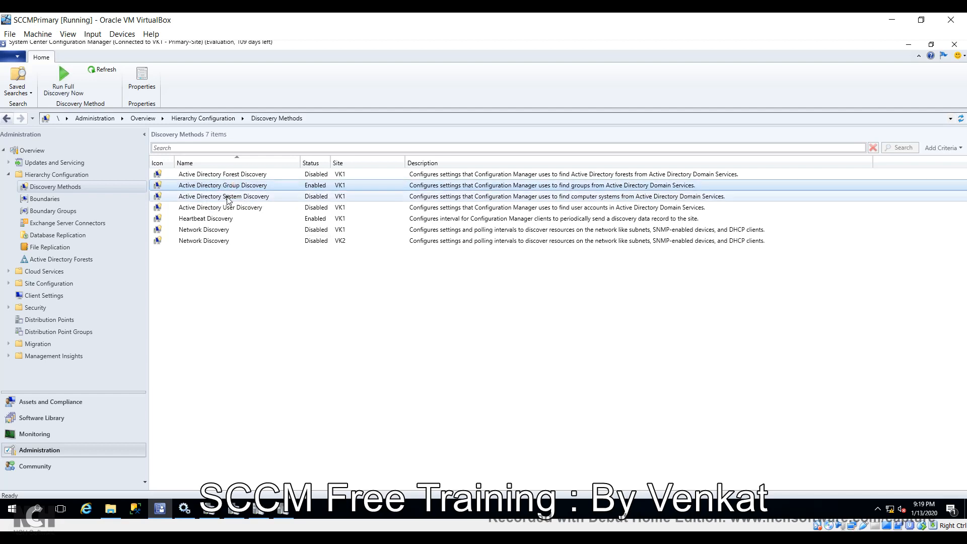
left_click(228, 198)
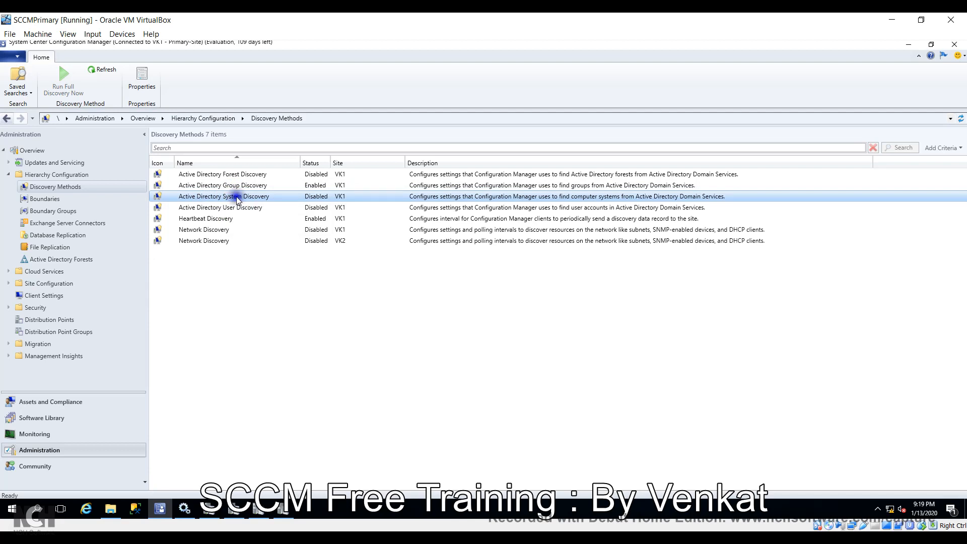
right_click(238, 199)
left_click(265, 227)
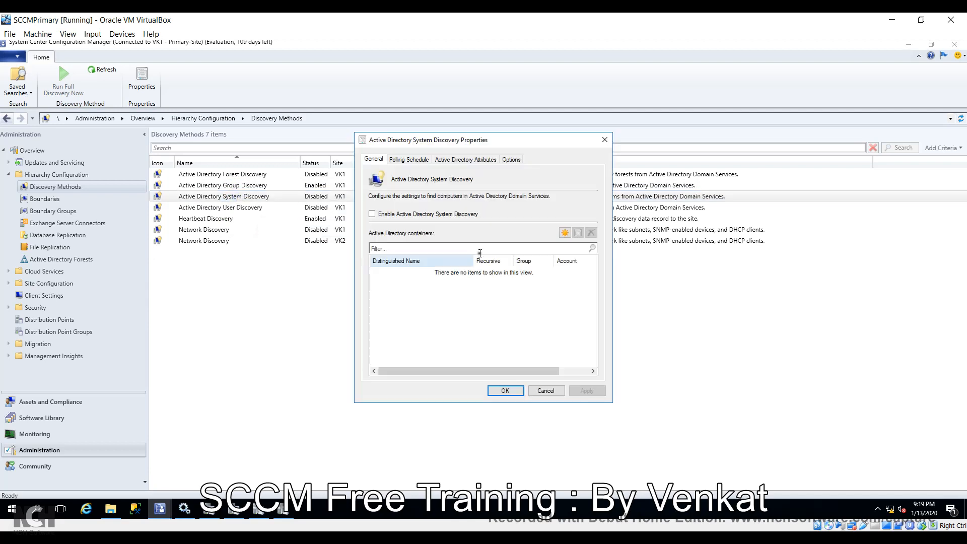
left_click(403, 214)
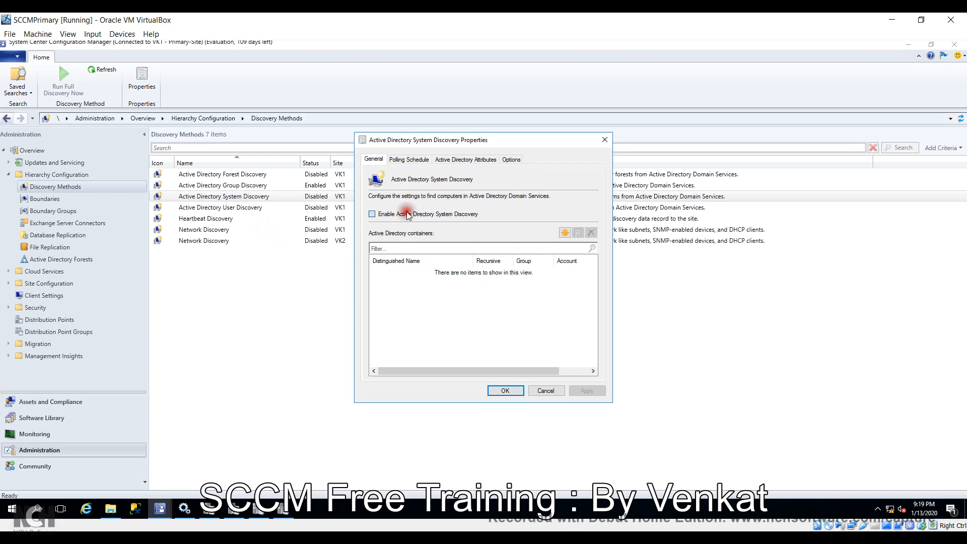
Add an Active Directory container for the SCCM organizational unit and include discovery of objects within Active Directory groups
left_click(565, 233)
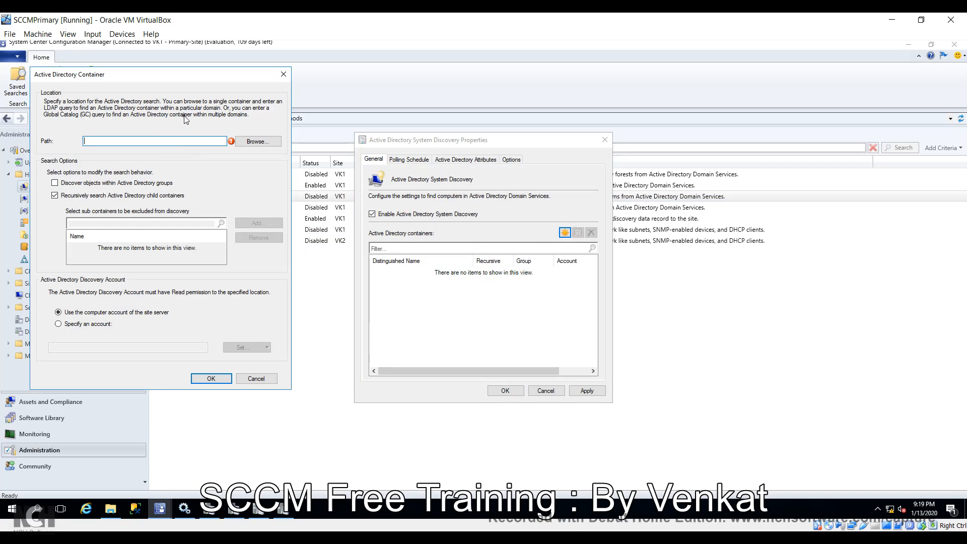
left_click_drag(193, 74, 701, 169)
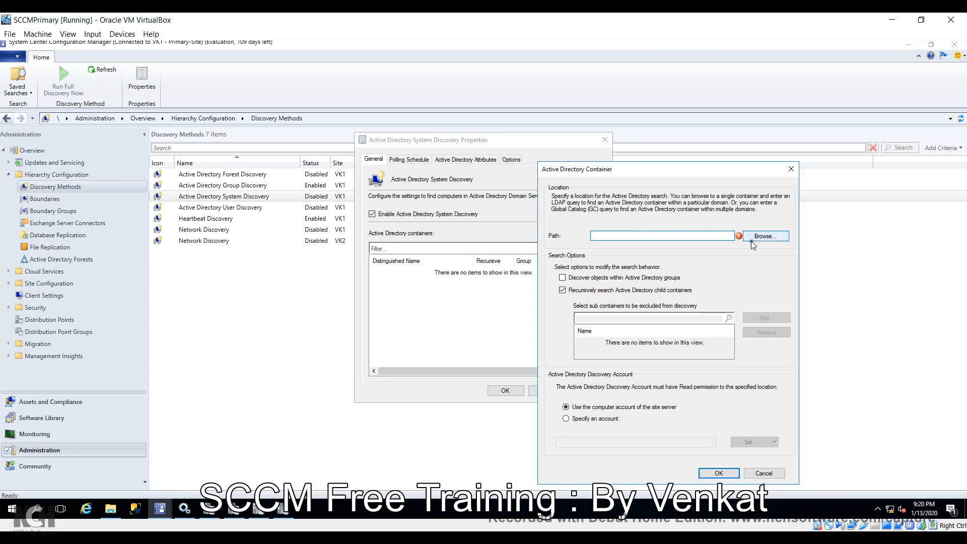
left_click(767, 237)
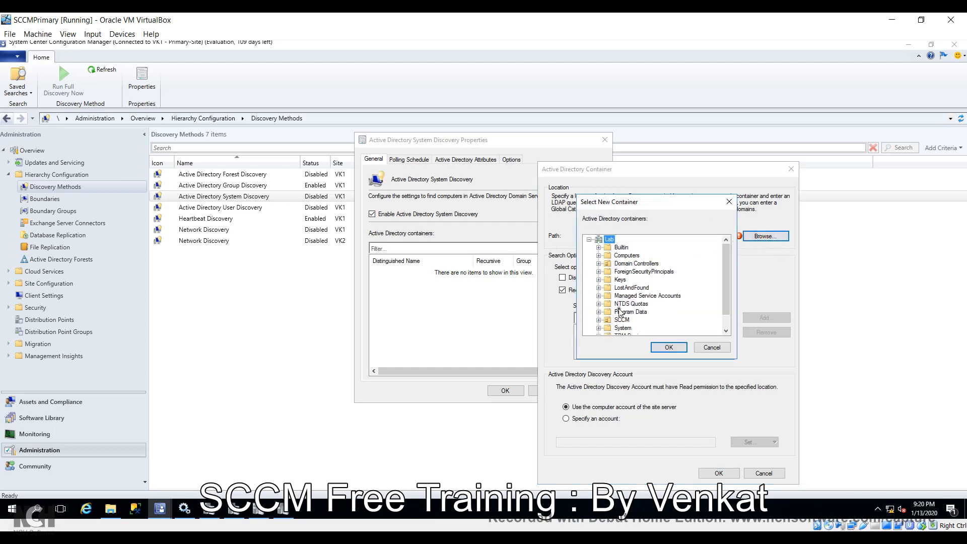
left_click(622, 321)
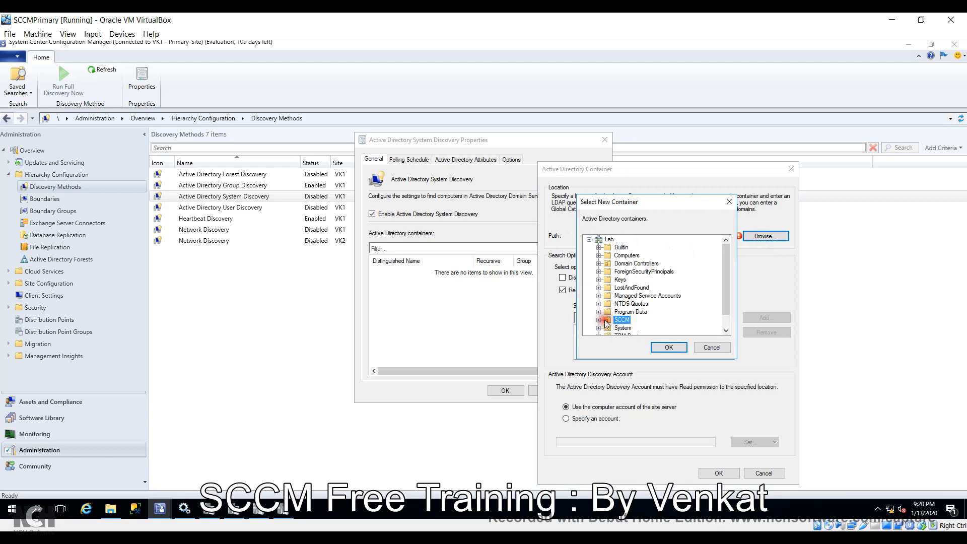
left_click(664, 348)
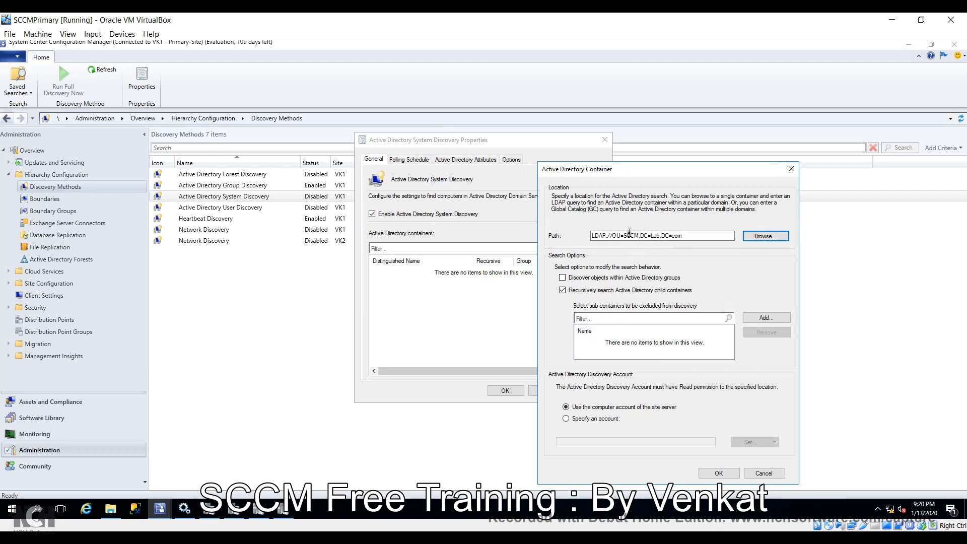
left_click(581, 280)
Review the sub-containers under the SCCM organizational unit, keeping SCCM as the search path
left_click(747, 237)
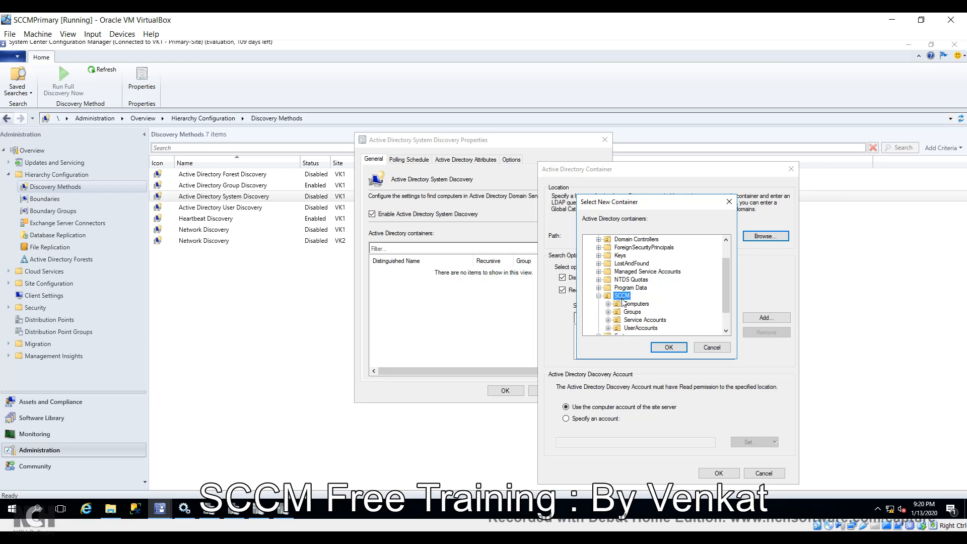
left_click(668, 346)
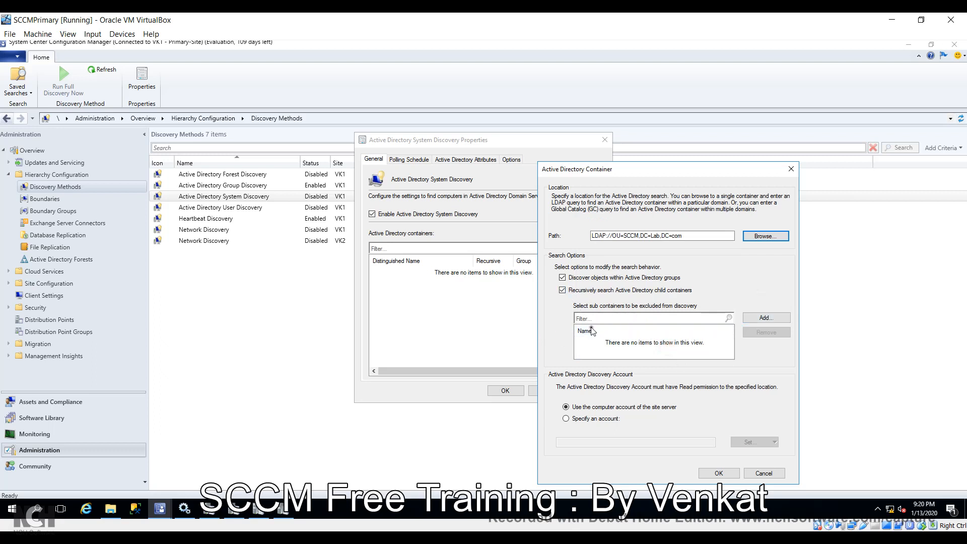
left_click(750, 240)
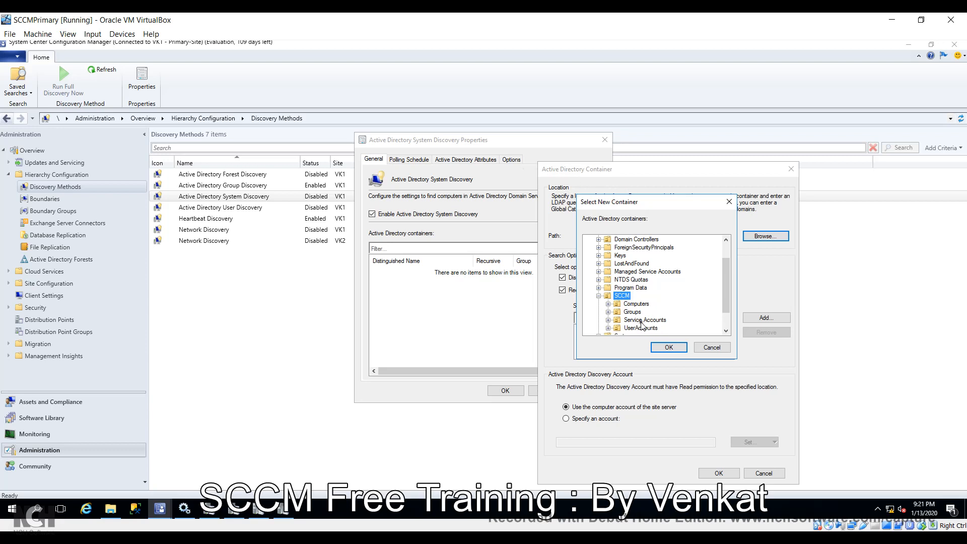
left_click(670, 347)
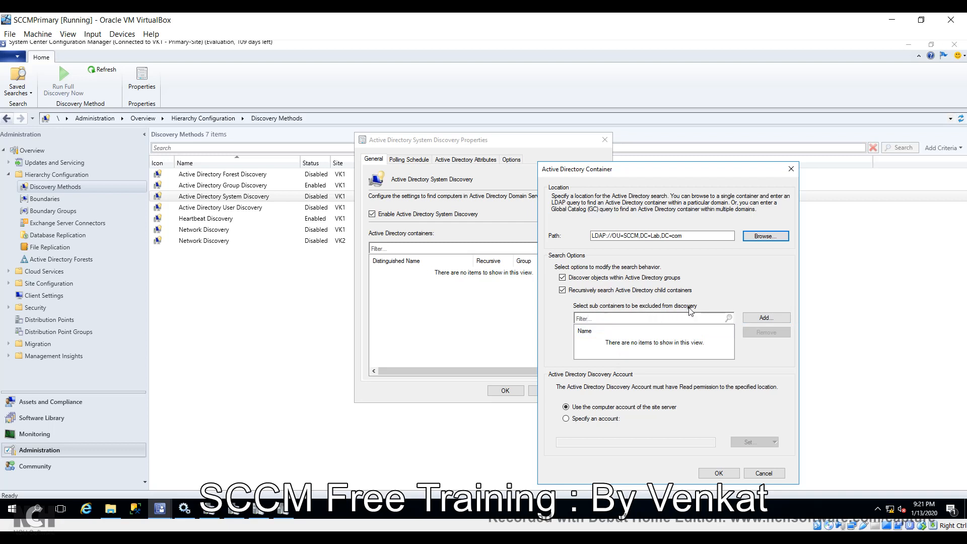
Exclude the Service Accounts sub-container of SCCM from discovery and recheck the container tree
left_click(775, 319)
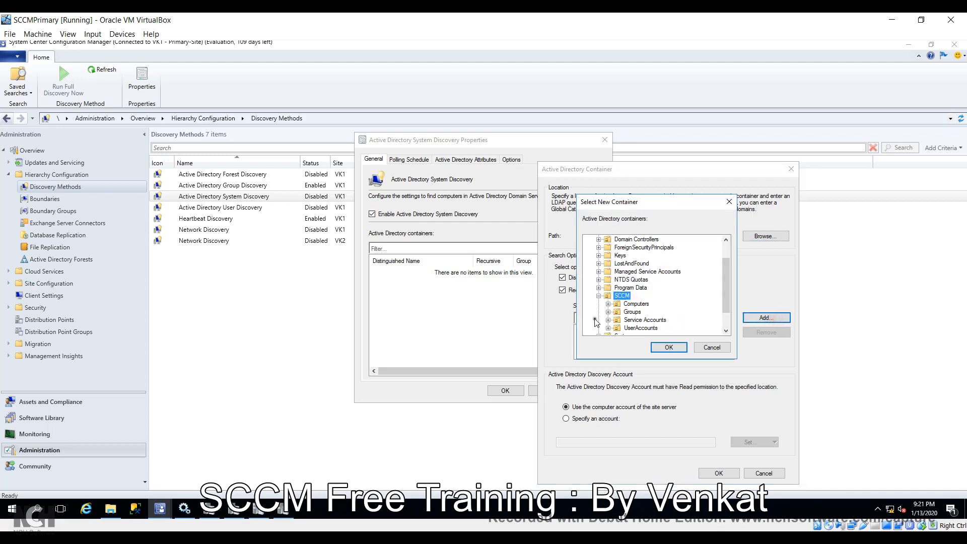
left_click(645, 320)
left_click(669, 347)
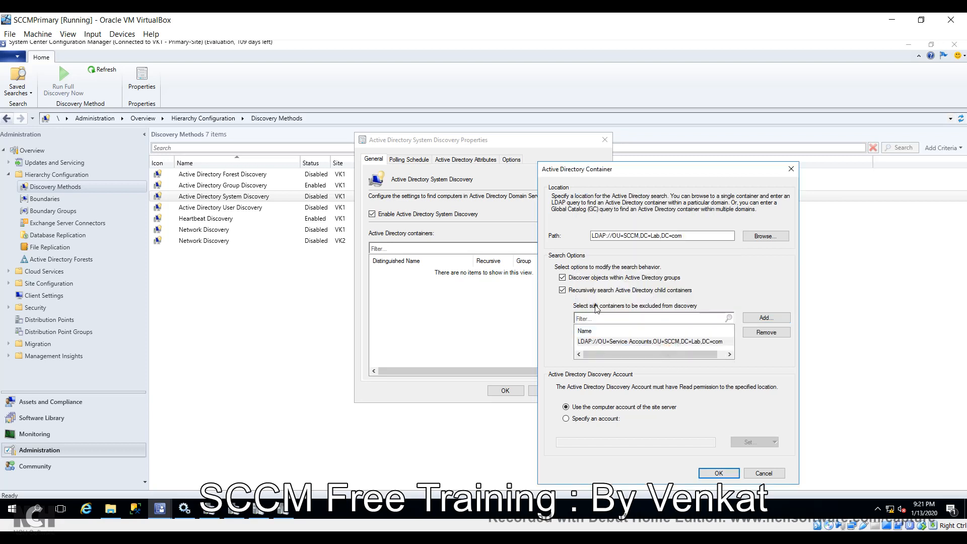
left_click(761, 240)
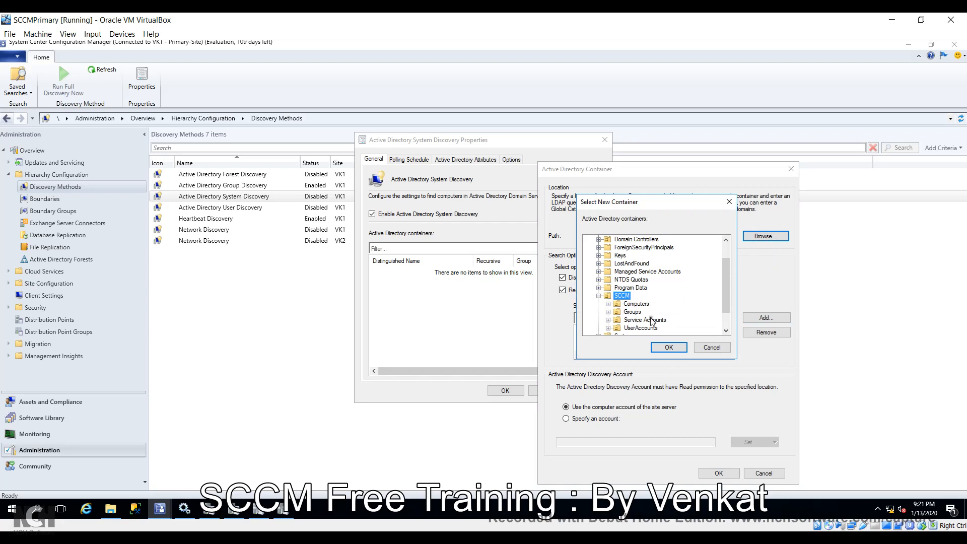
left_click(657, 348)
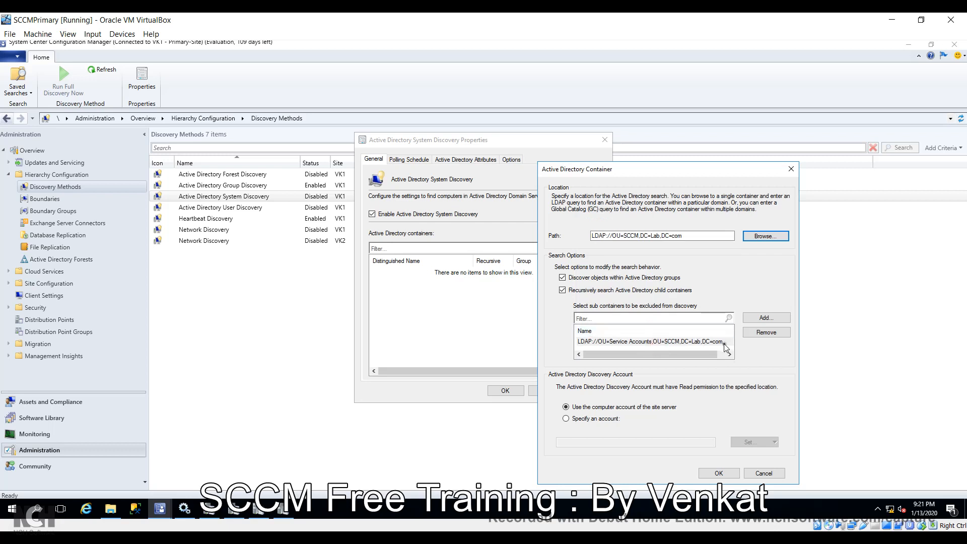
left_click(640, 344)
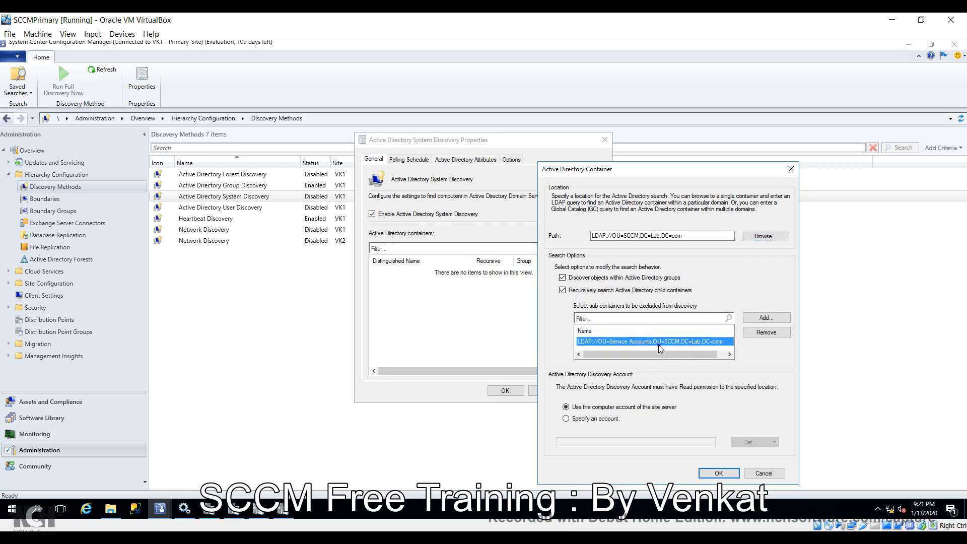
Set the container to use a specified new account and look up the Lab.com user sccmsvc as its user name
left_click(568, 419)
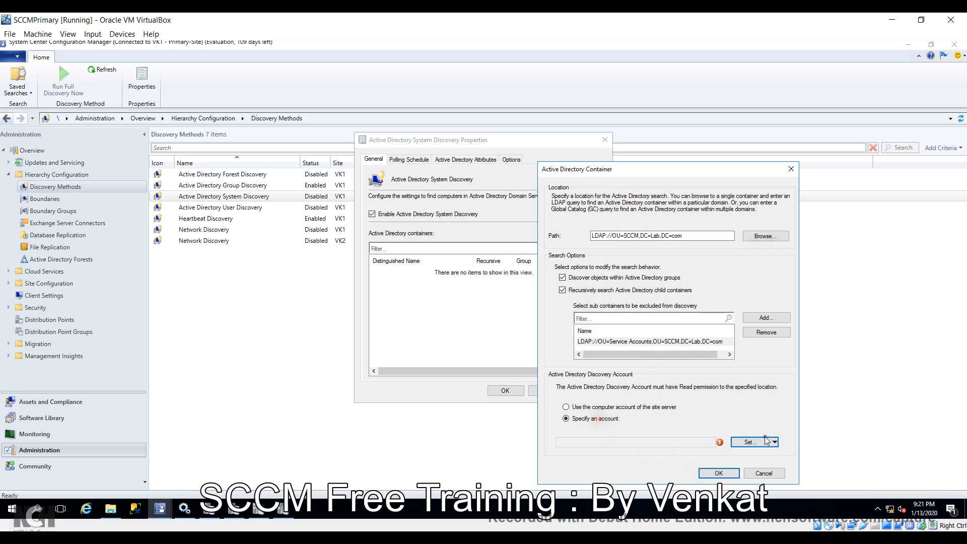
left_click(750, 443)
left_click(756, 464)
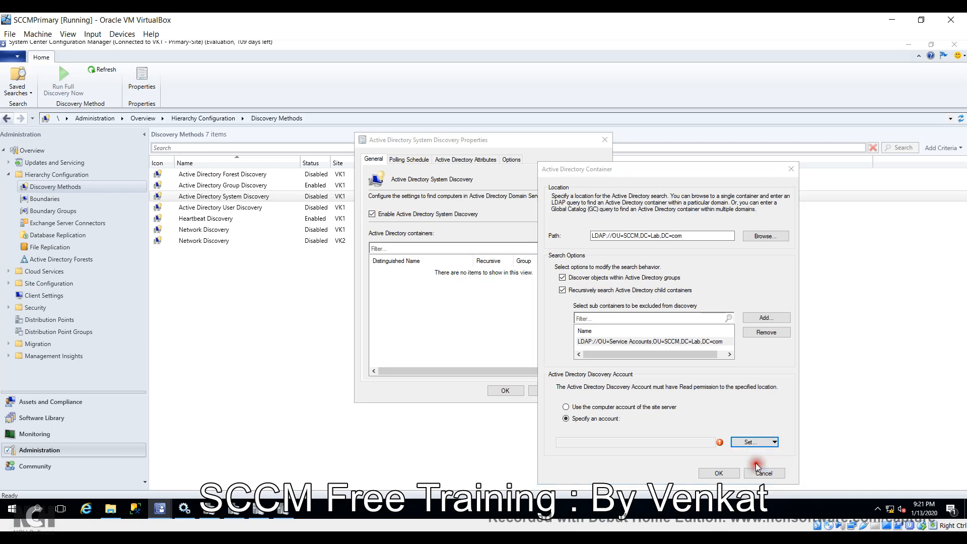
left_click(574, 202)
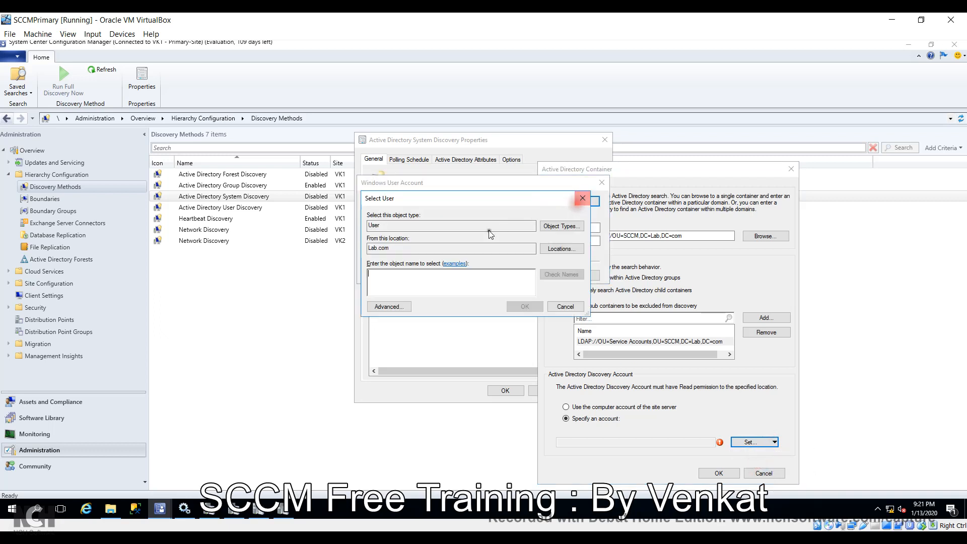
left_click(457, 285)
type("scc")
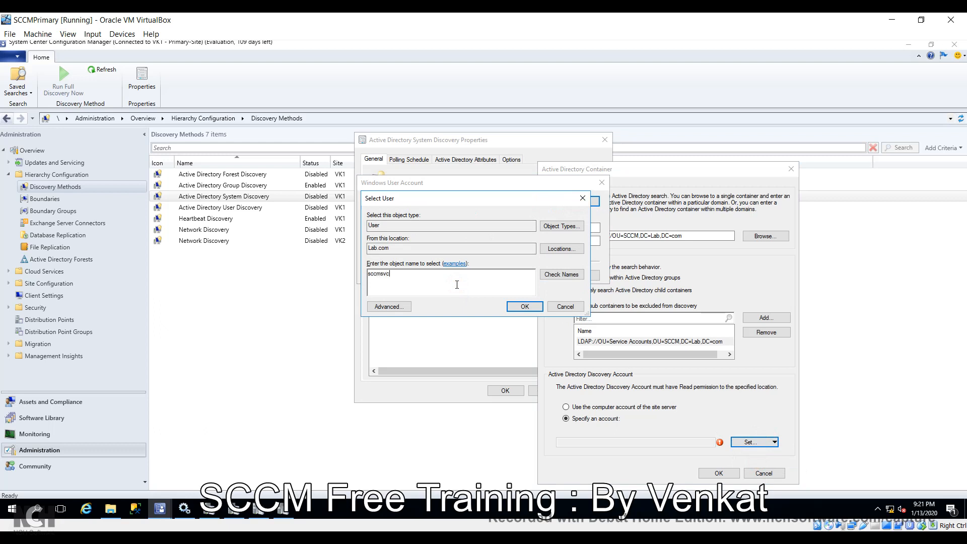
type("msvc")
left_click(562, 275)
left_click(538, 309)
Enter and confirm the discovery account's password, test the connection, and accept the account
left_click(499, 228)
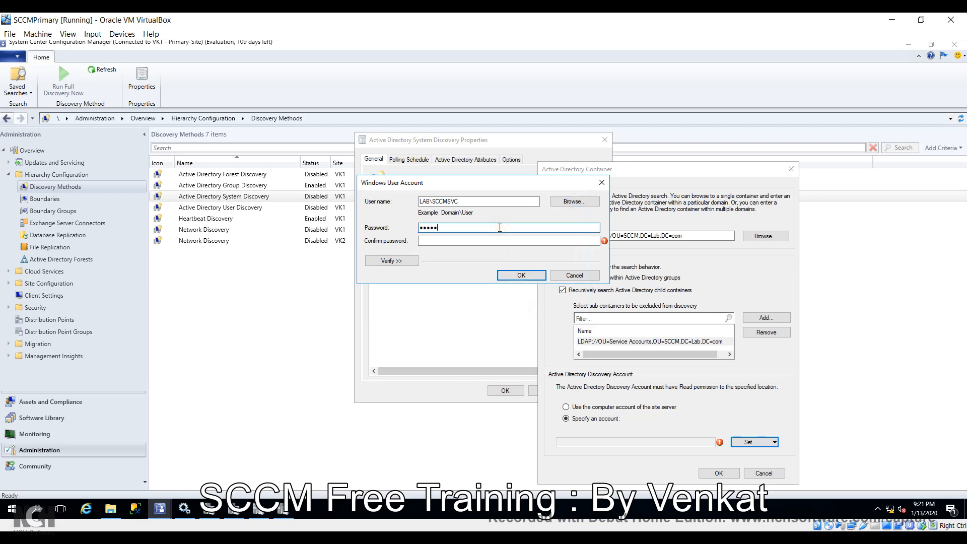
key("Tab")
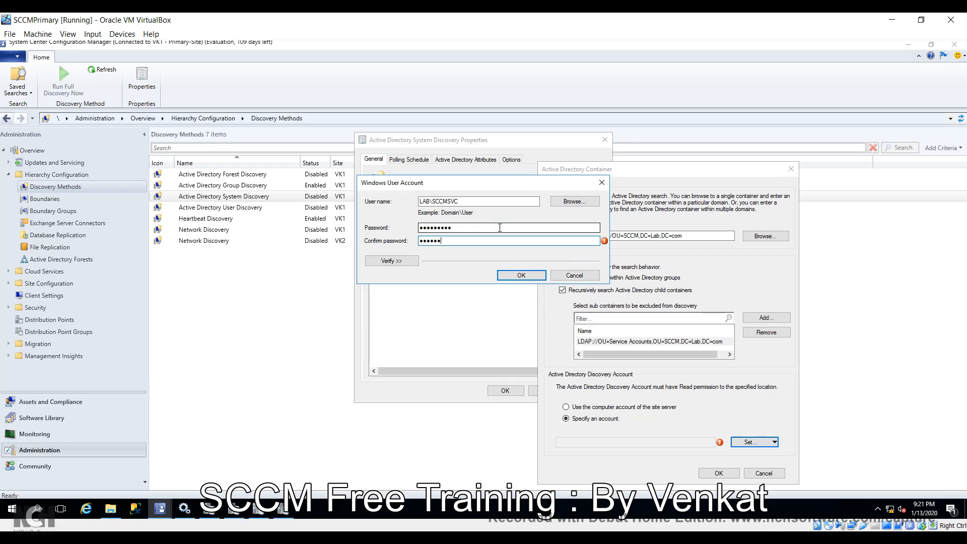
left_click(398, 262)
left_click(476, 330)
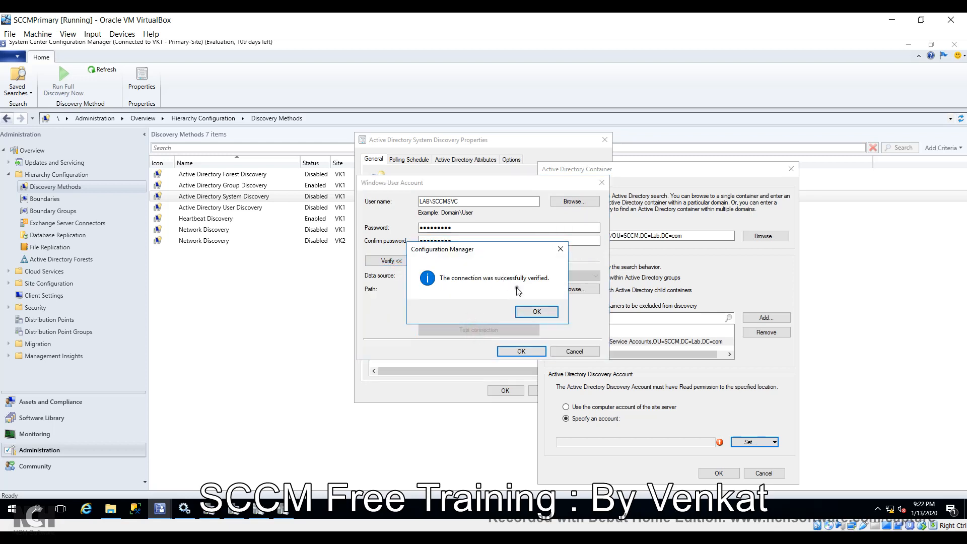
left_click(537, 311)
left_click(522, 352)
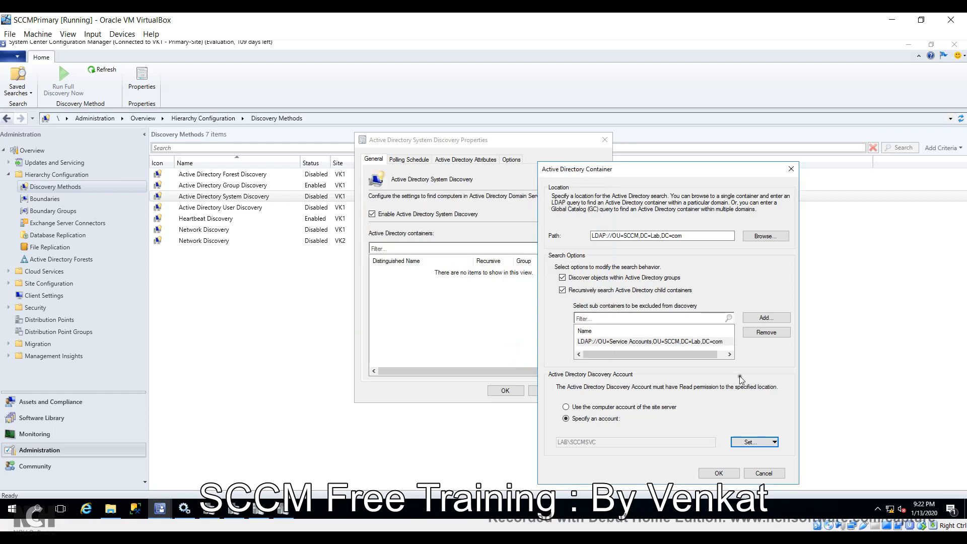
Save the SCCM container and apply the System Discovery settings, running full discovery as soon as possible
left_click(718, 474)
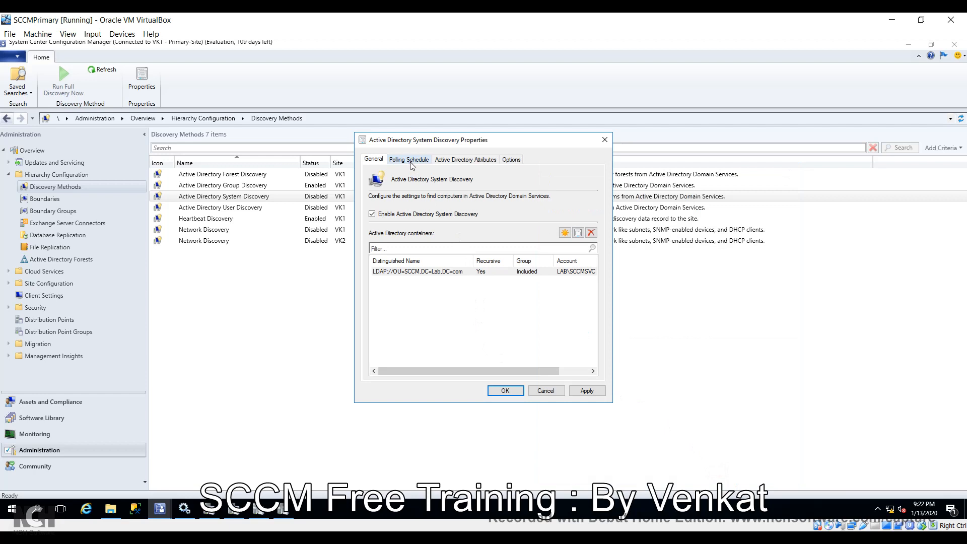
left_click(587, 391)
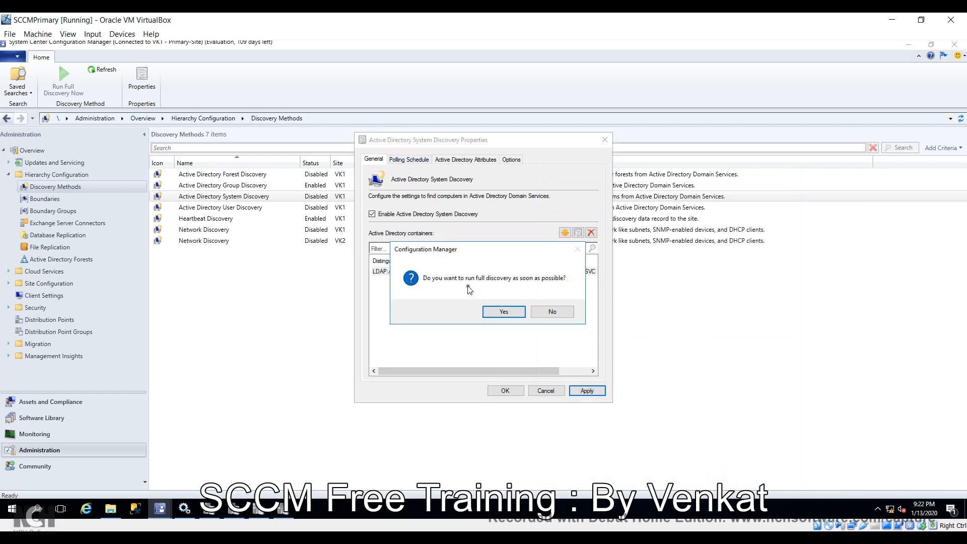
left_click(504, 312)
left_click(409, 160)
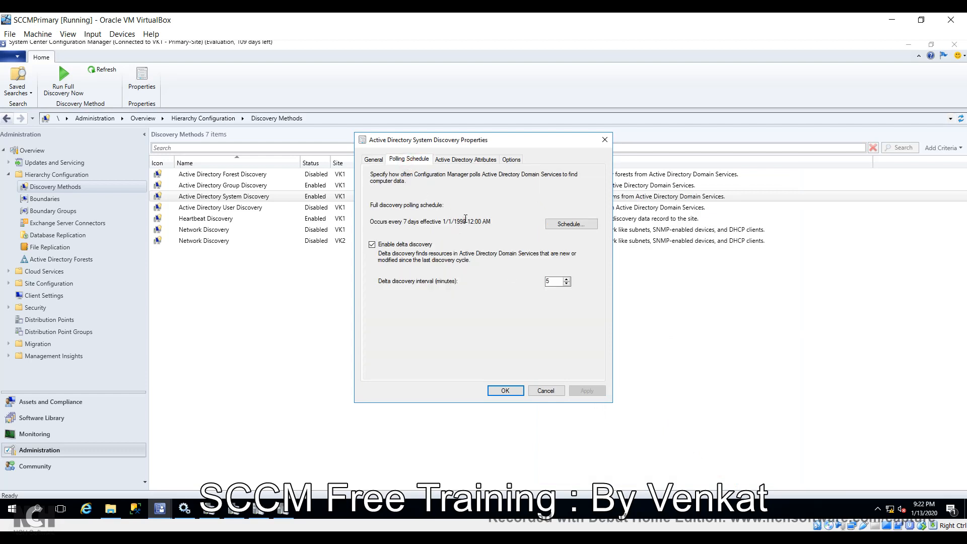
left_click(584, 223)
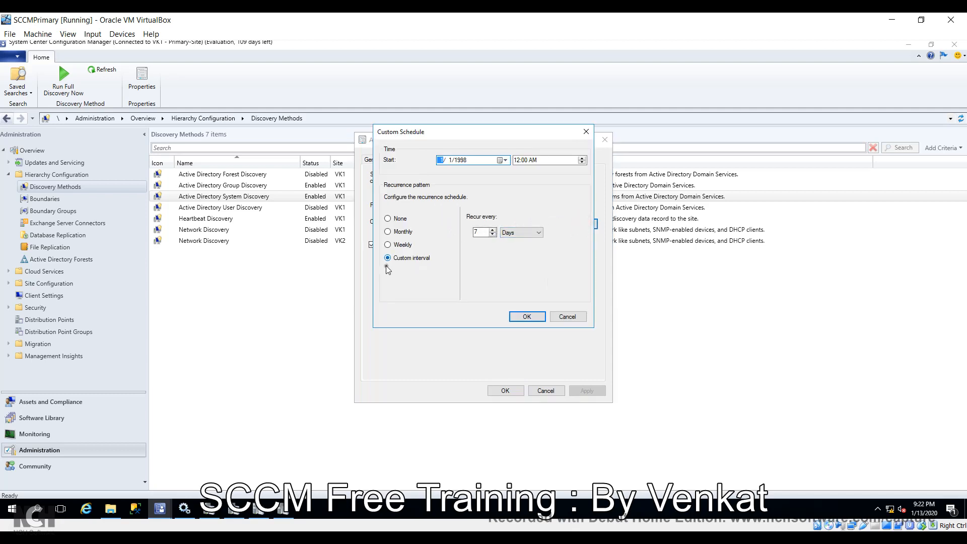
left_click(394, 245)
left_click(394, 233)
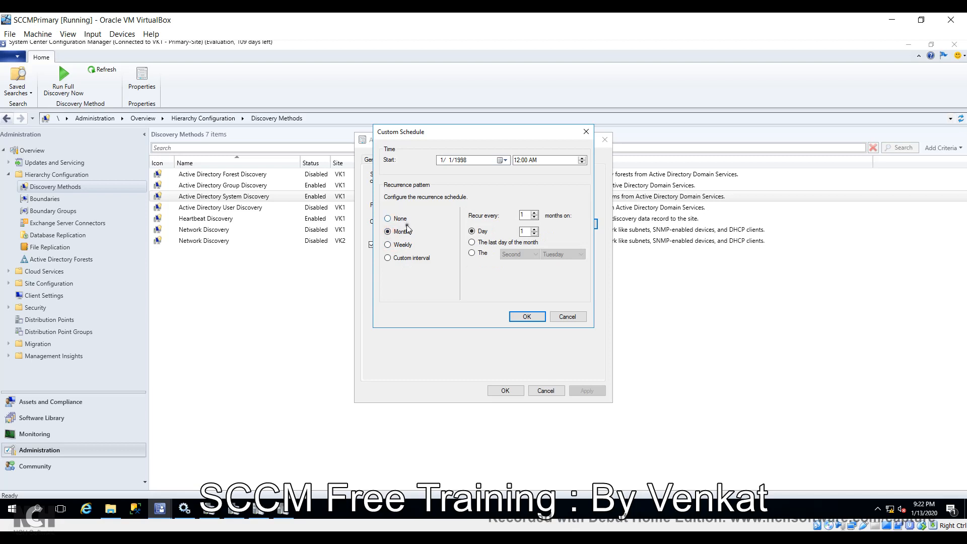
left_click(402, 258)
left_click(494, 235)
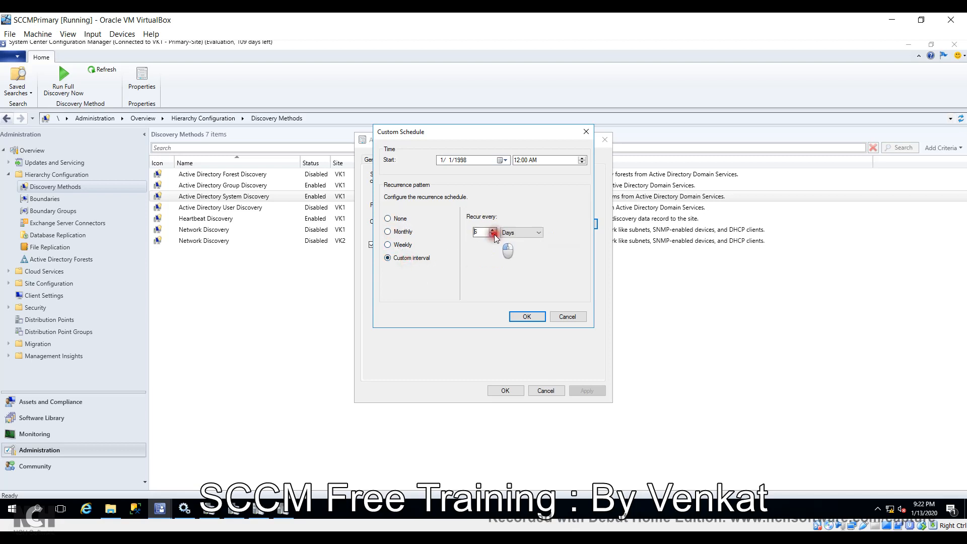
left_click(494, 235)
left_click(494, 235)
left_click(495, 235)
left_click(555, 316)
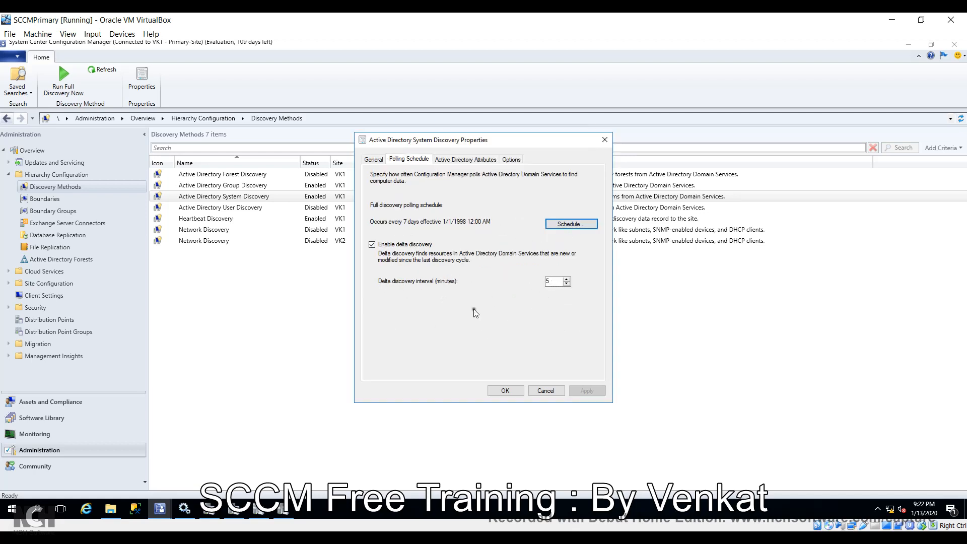
double_click(562, 284)
left_click(567, 281)
left_click(567, 283)
Examine the default and available Active Directory attributes for System Discovery
left_click(456, 160)
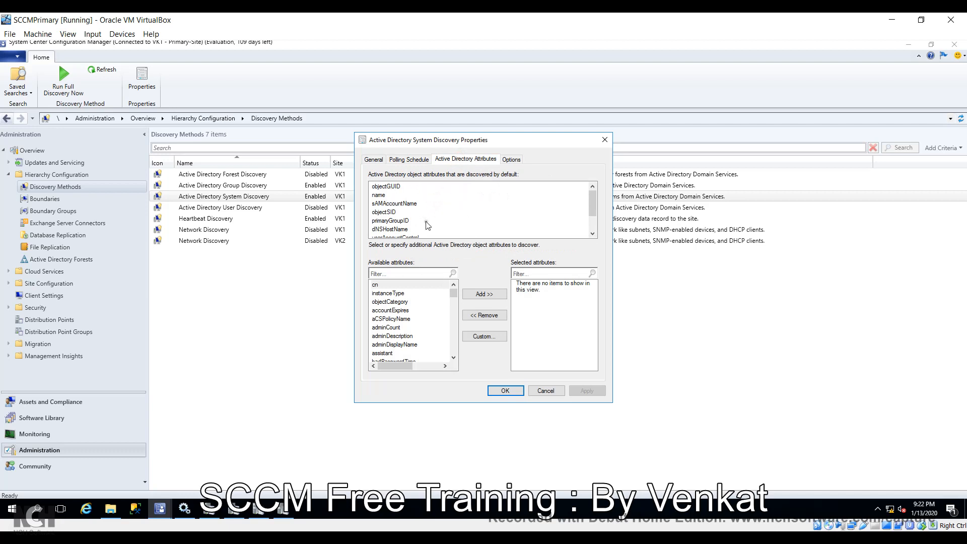
left_click(400, 222)
scroll(403, 222, "down", 1)
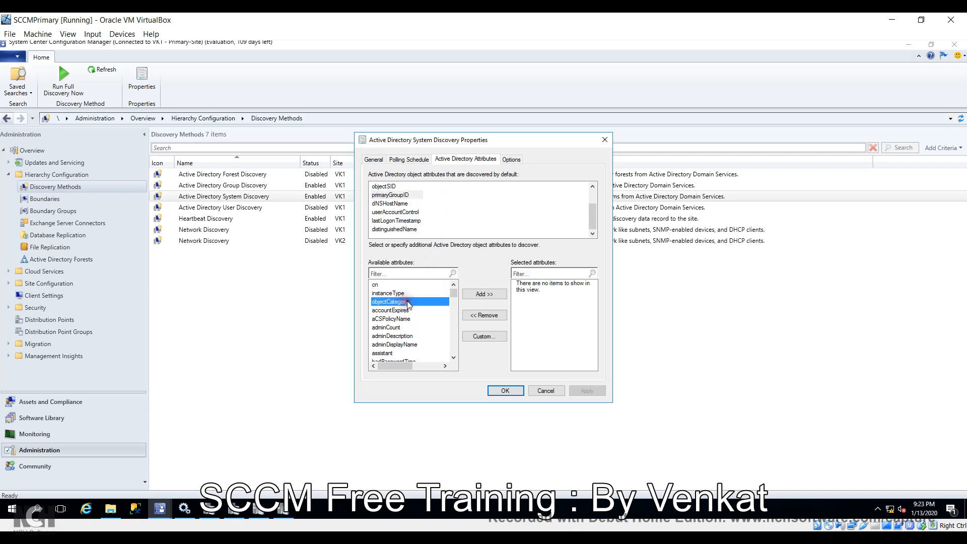
scroll(409, 301, "down", 1)
scroll(432, 212, "up", 1)
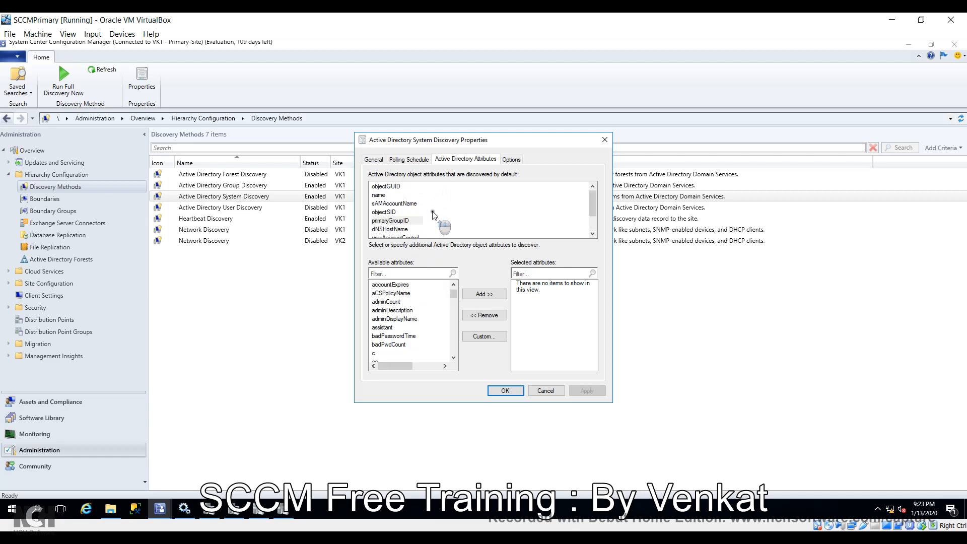
left_click(398, 186)
left_click(405, 285)
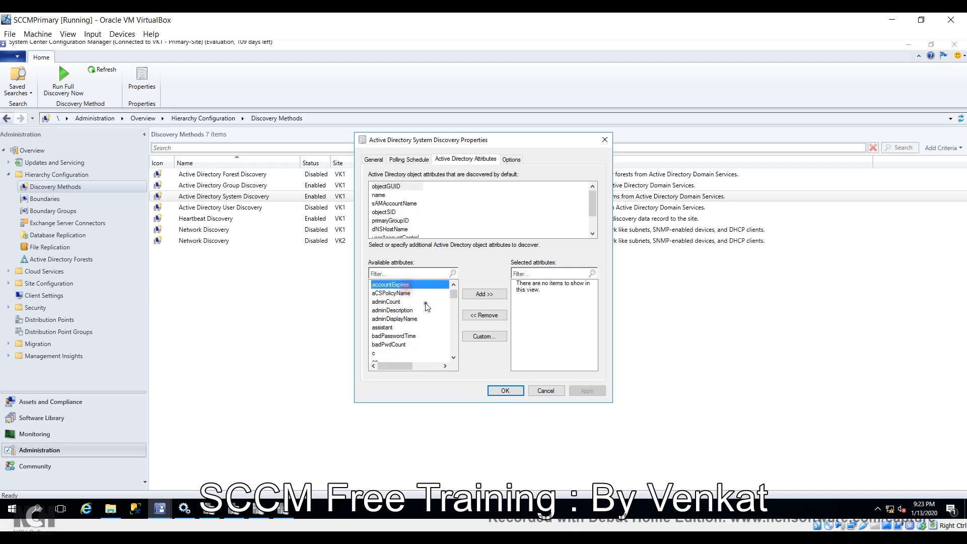
scroll(425, 302, "up", 1)
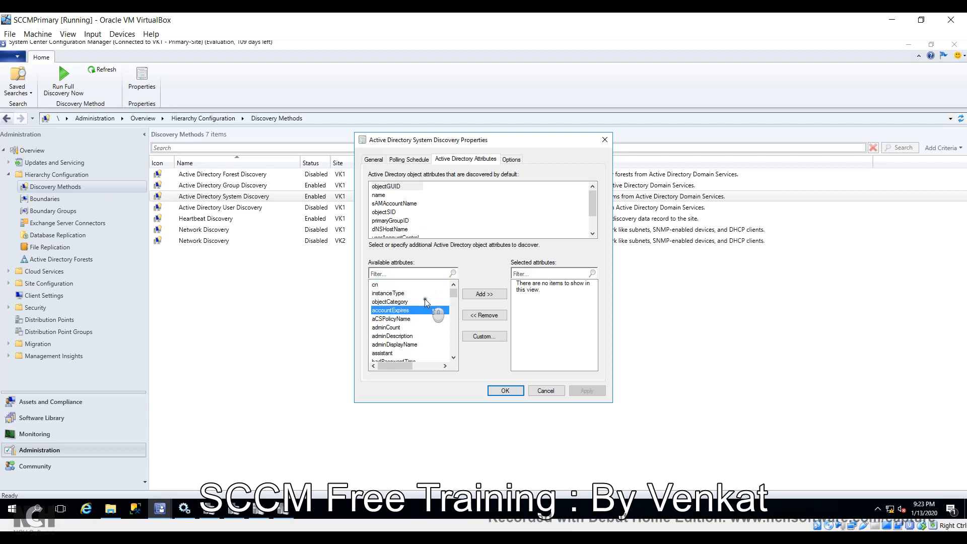
Add instanceType to the selected System Discovery attributes and remove it again
left_click(398, 293)
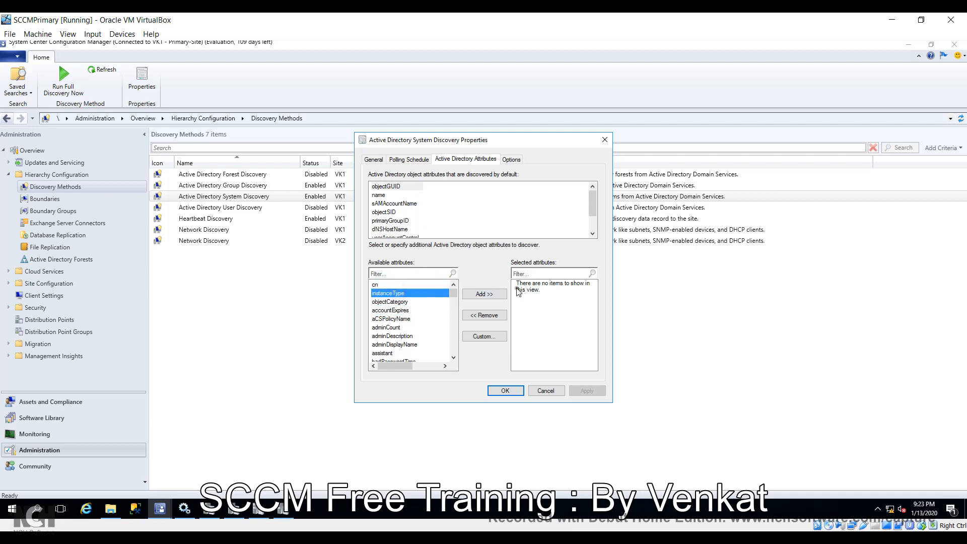
left_click(494, 295)
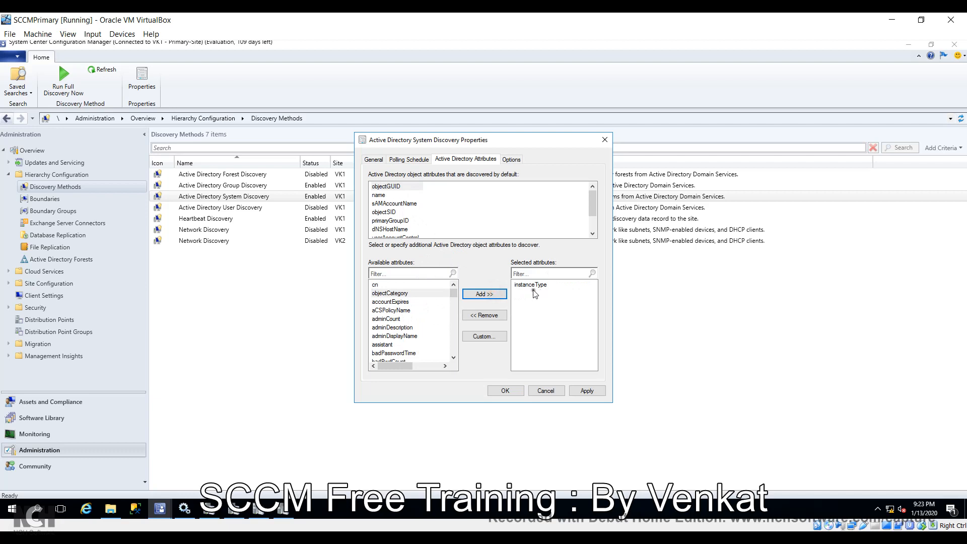
left_click(532, 285)
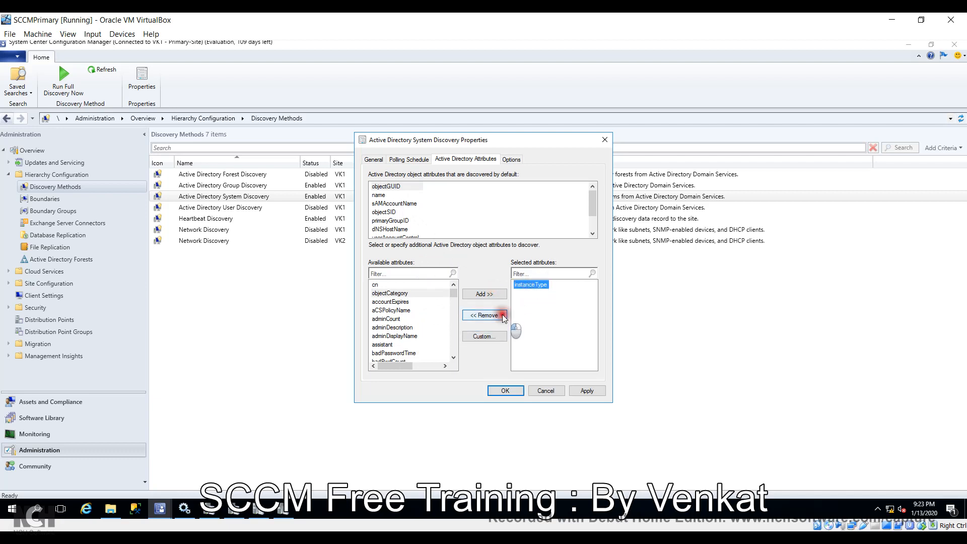
left_click(499, 315)
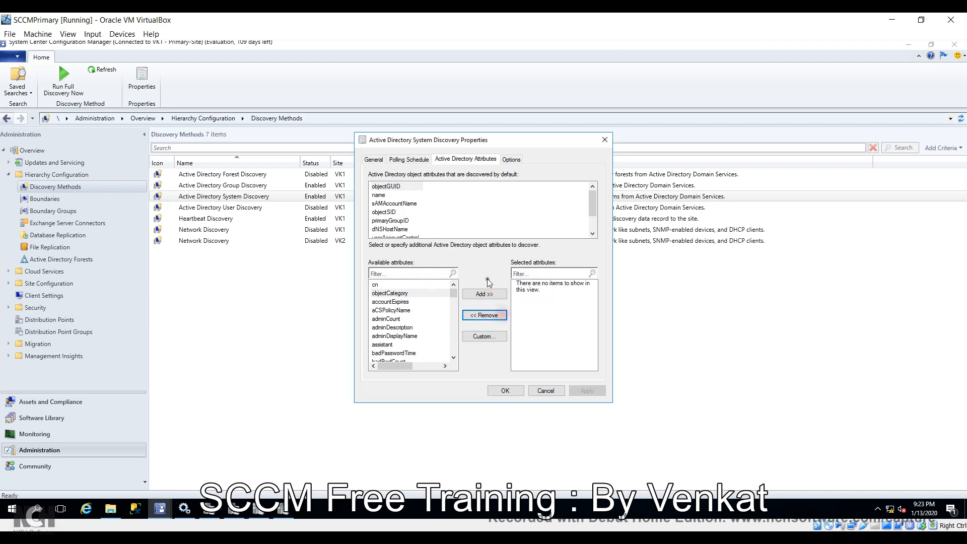
Recheck the System Discovery polling schedule and attributes, and close the properties with the settings accepted
left_click(397, 161)
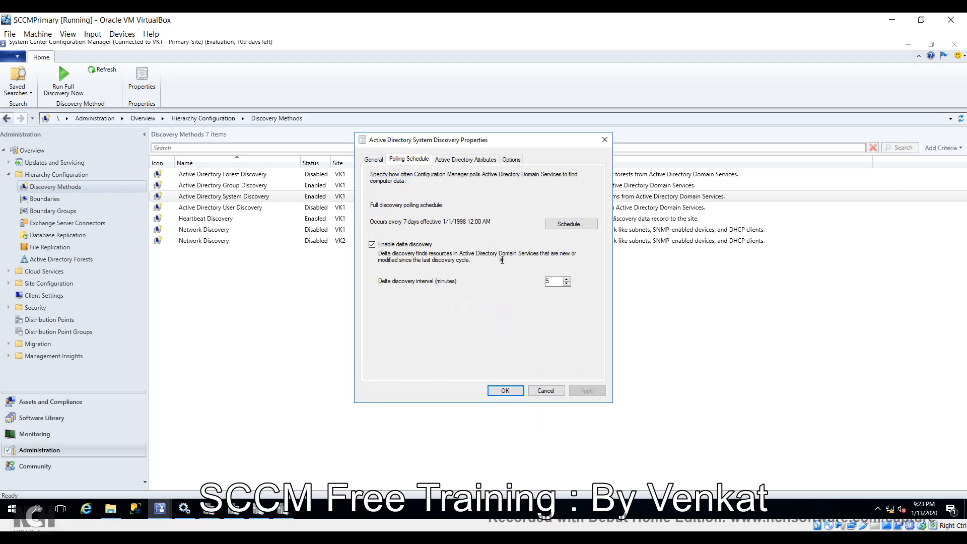
left_click(457, 160)
left_click(401, 160)
left_click(517, 387)
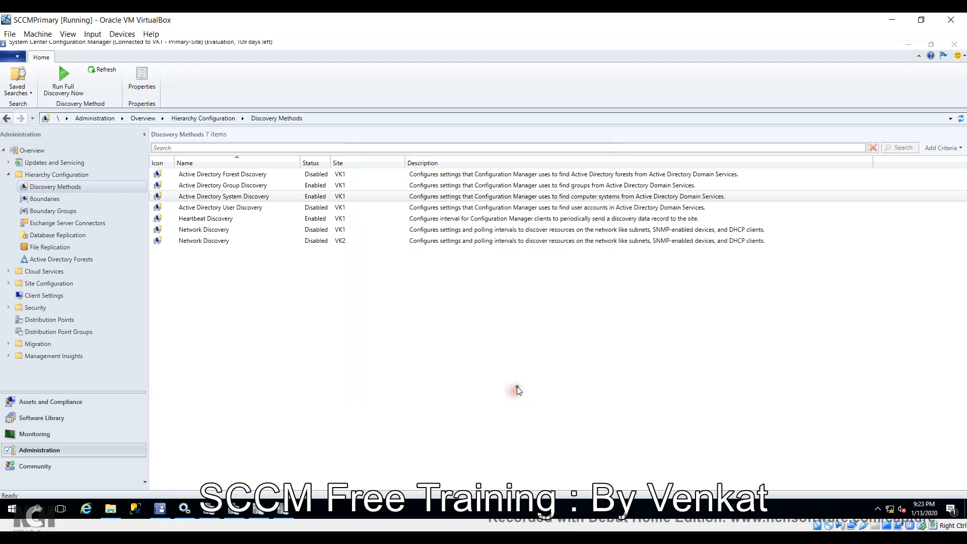
Open the Active Directory User Discovery properties and enable the method
left_click(255, 208)
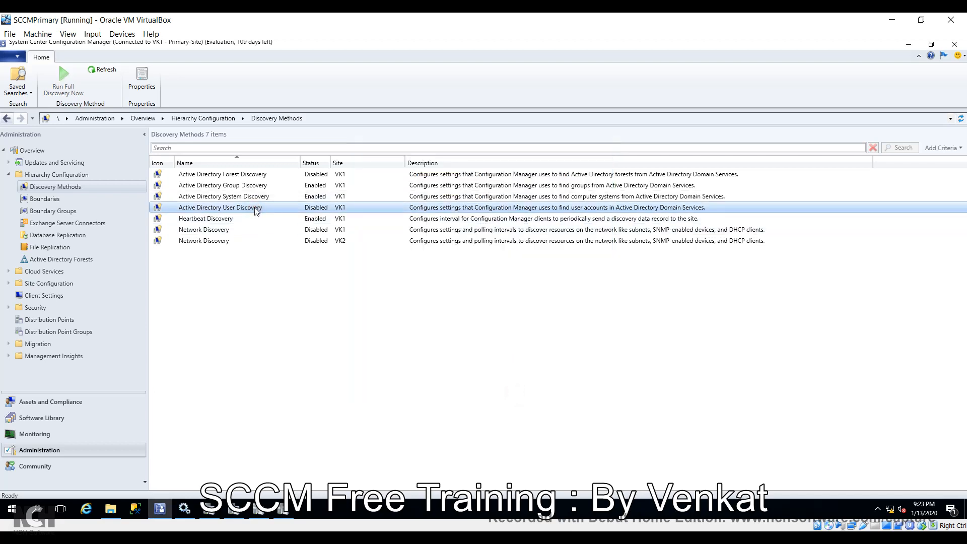
right_click(256, 210)
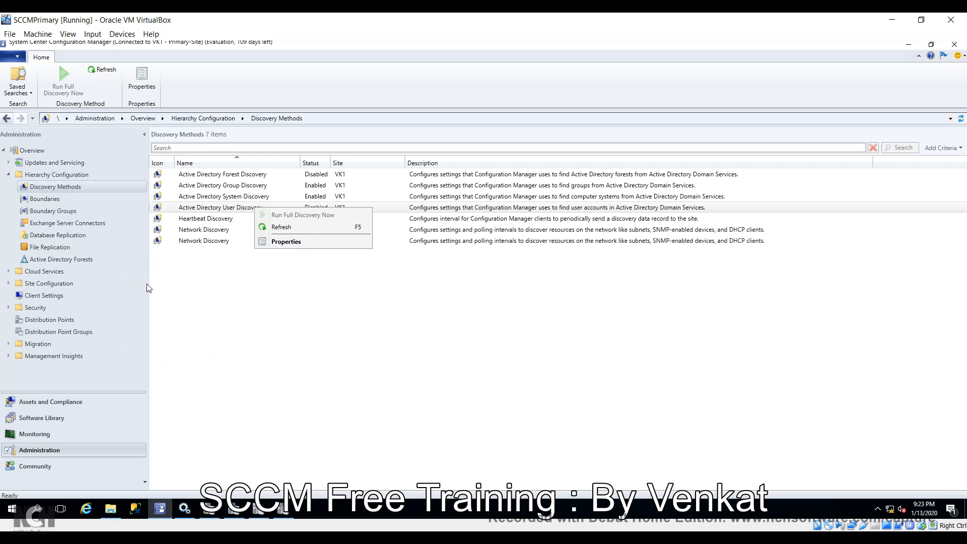
left_click(306, 242)
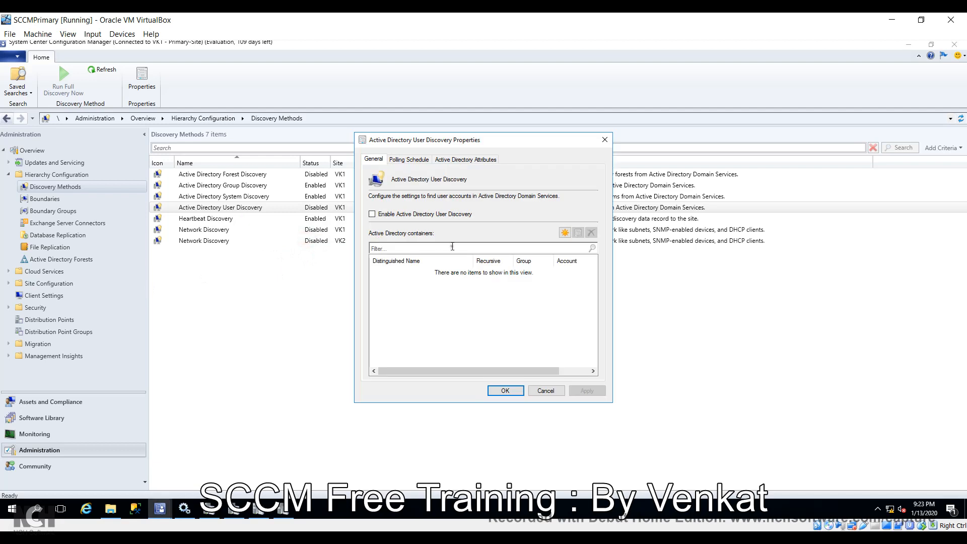
left_click(386, 219)
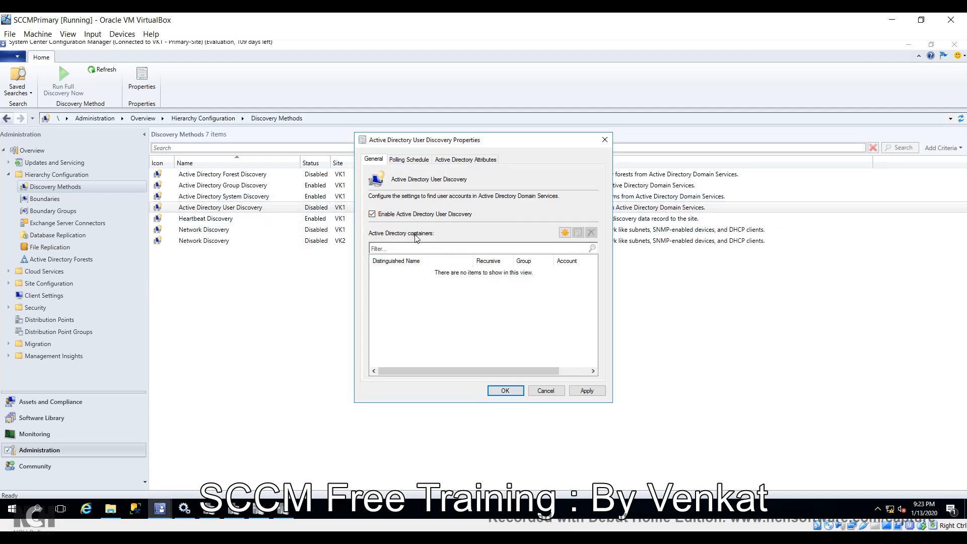
Add Lab.com's SCCM container to User Discovery, discovering objects within Active Directory groups and recursively searching child containers
left_click(565, 232)
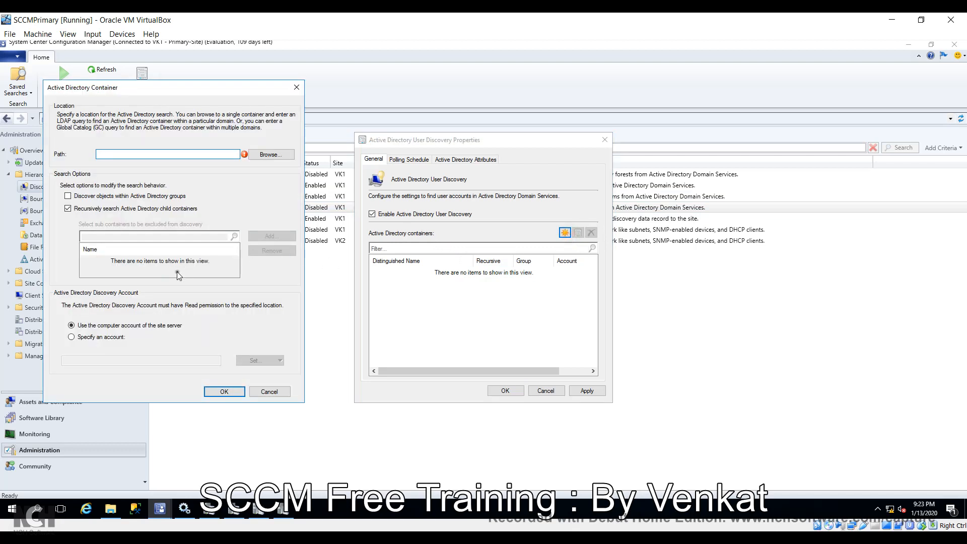
left_click(271, 154)
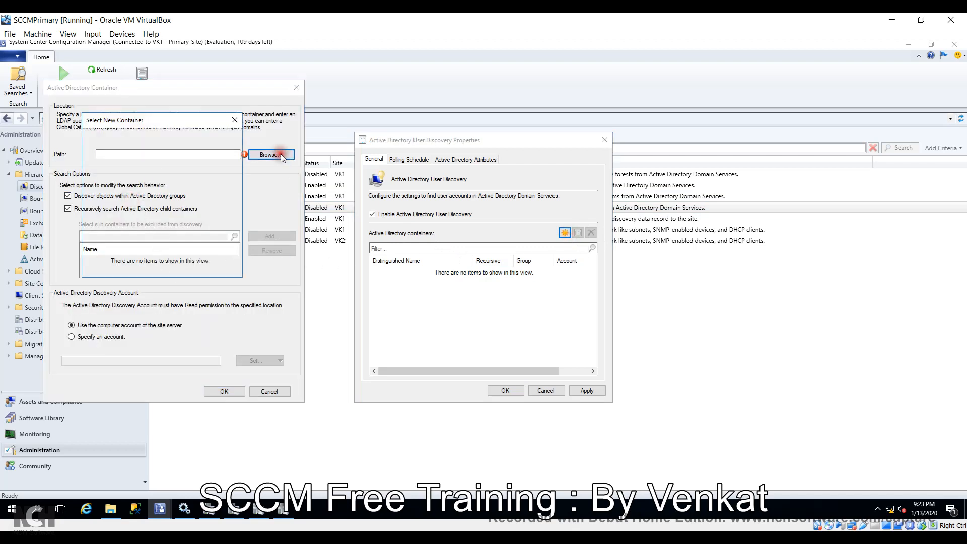
left_click(127, 238)
left_click(174, 265)
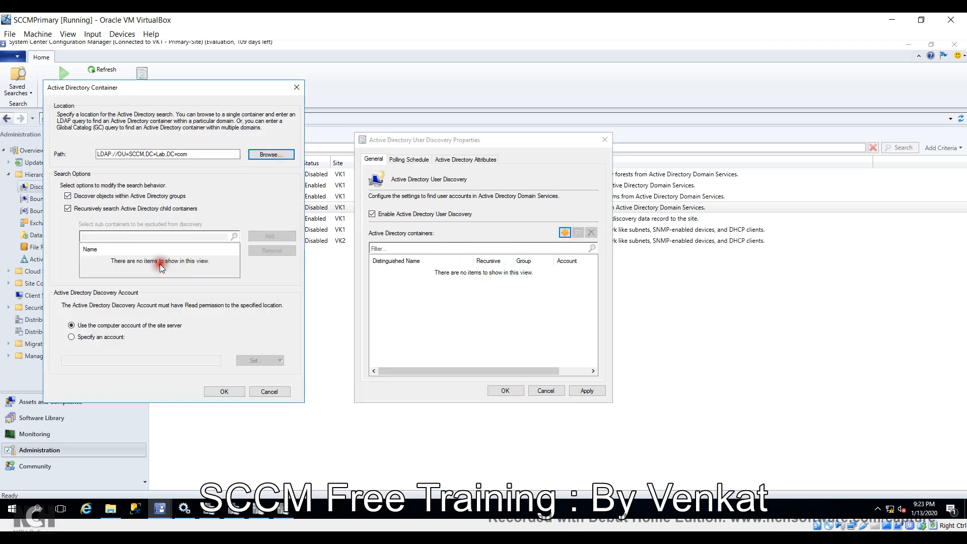
left_click(155, 208)
left_click(155, 208)
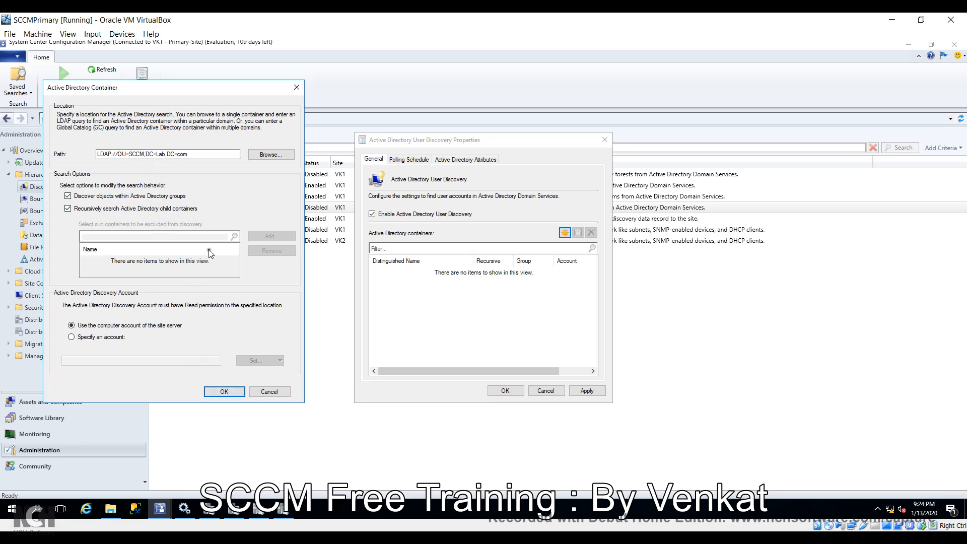
left_click(232, 390)
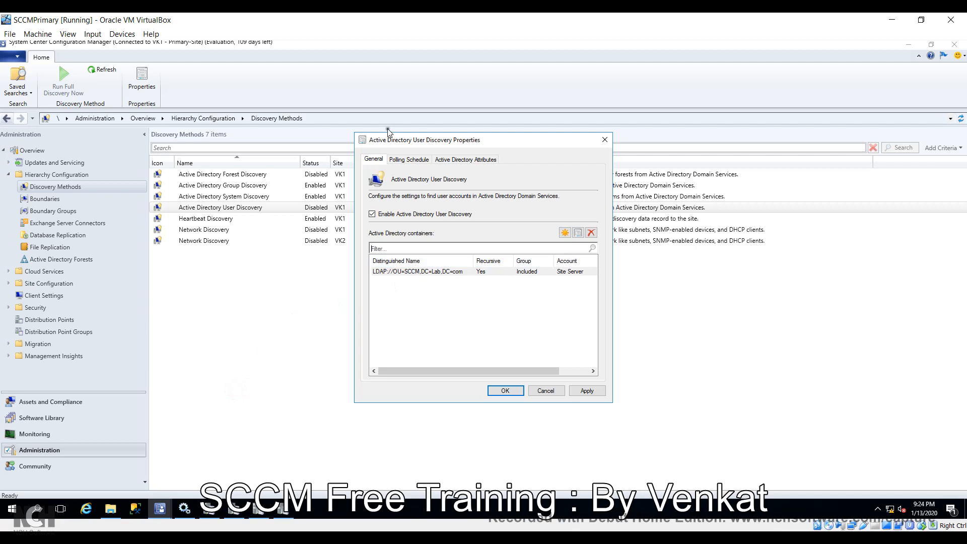
Set the User Discovery full polling schedule to a custom interval of 1 day
left_click(410, 159)
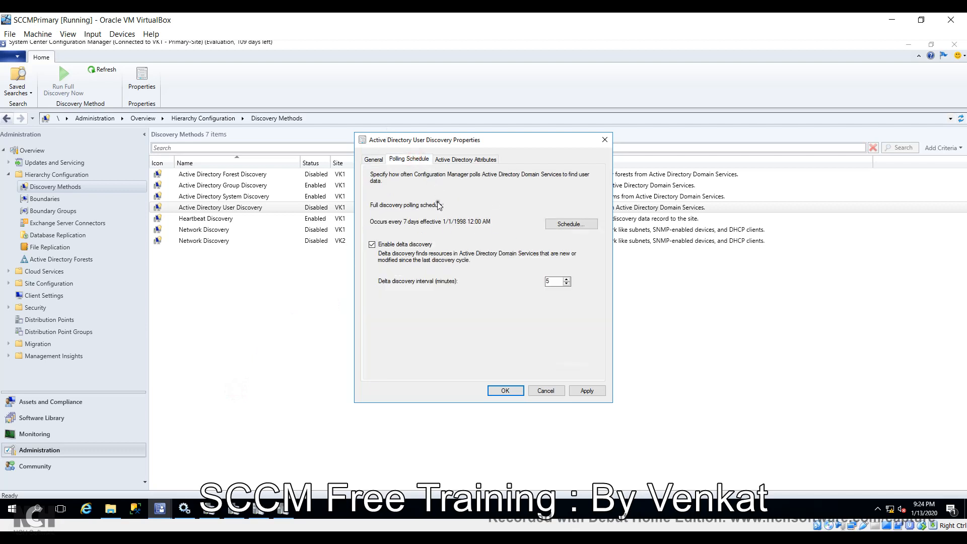
left_click(576, 225)
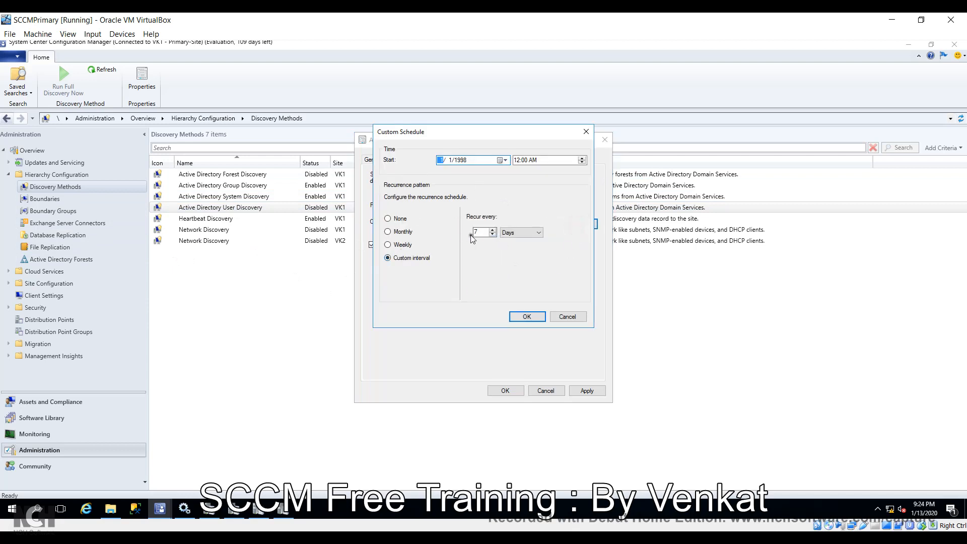
left_click(493, 235)
left_click(493, 235)
left_click(493, 235)
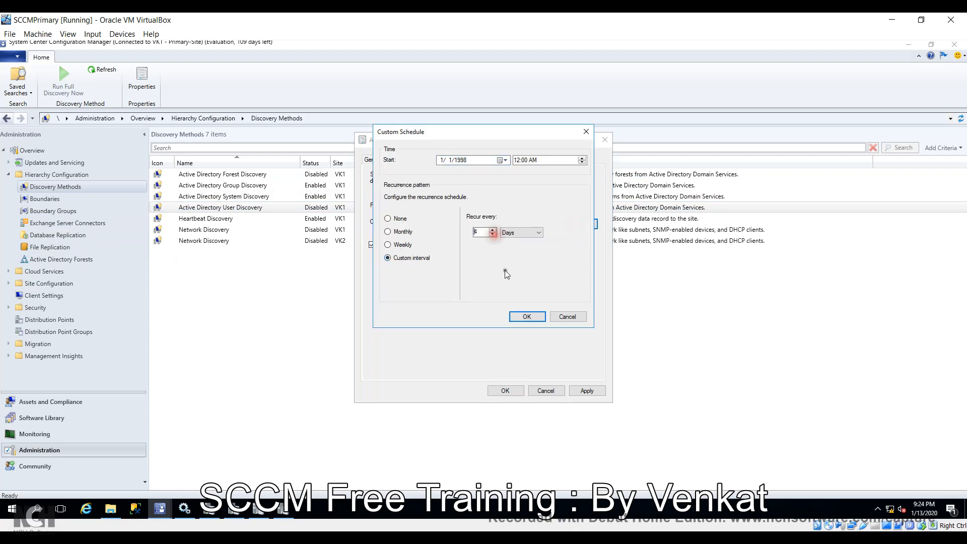
left_click(493, 235)
left_click(493, 235)
left_click(526, 316)
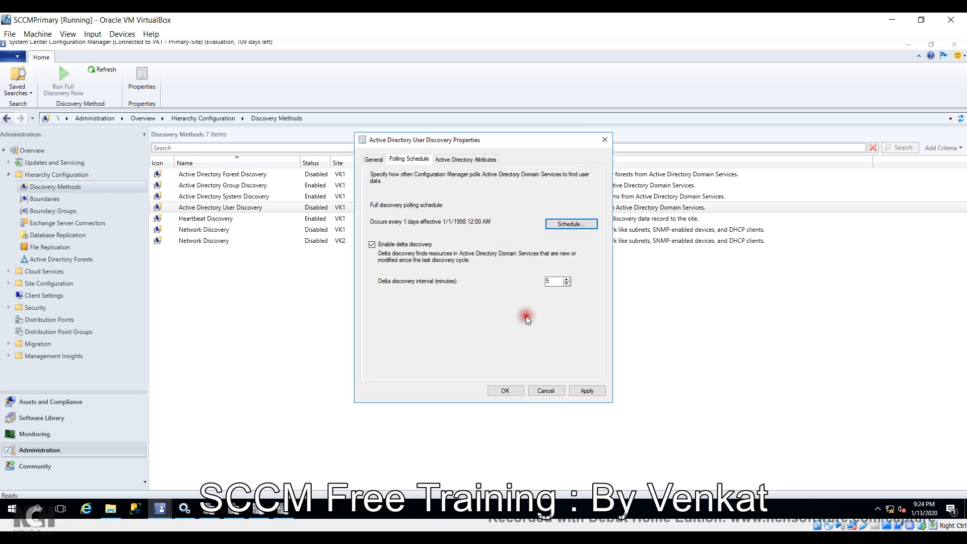
Apply the User Discovery settings, running full discovery as soon as possible, and close the properties
left_click(585, 390)
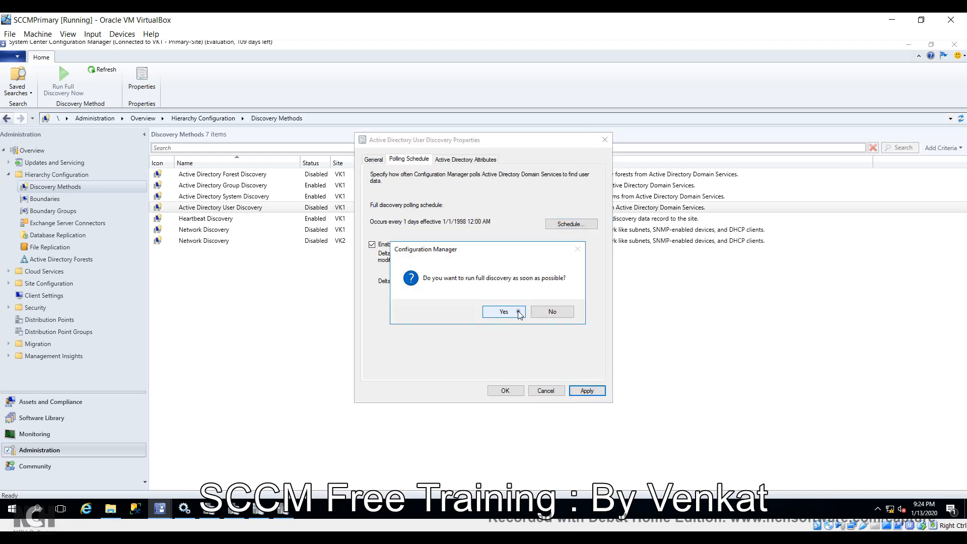
left_click(527, 313)
left_click(505, 391)
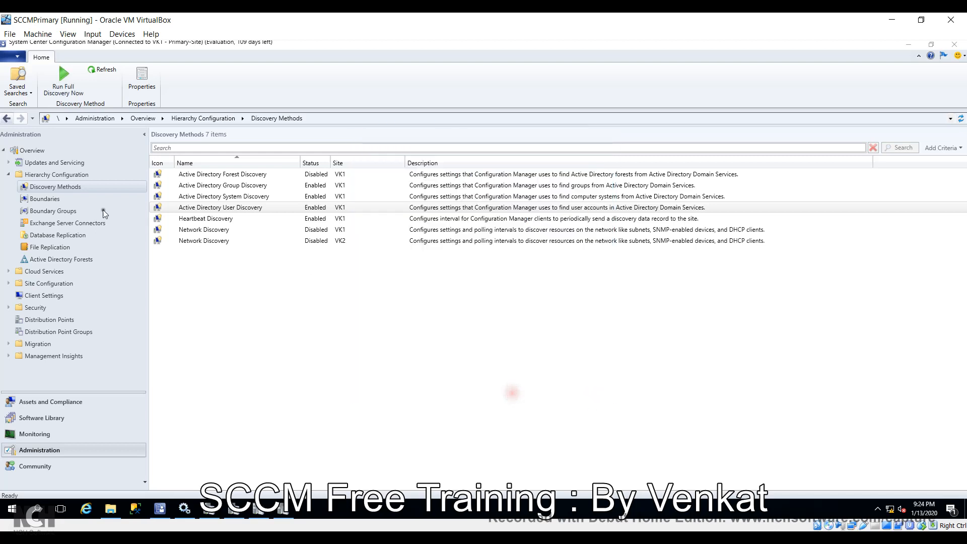
Review the Heartbeat Discovery schedule and its client push note, and close the properties
left_click(217, 220)
right_click(217, 222)
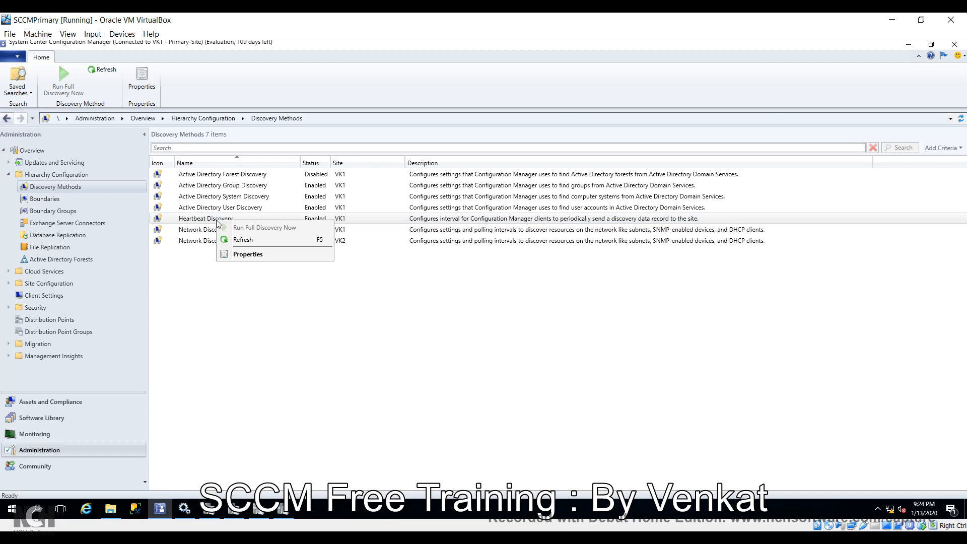
left_click(262, 255)
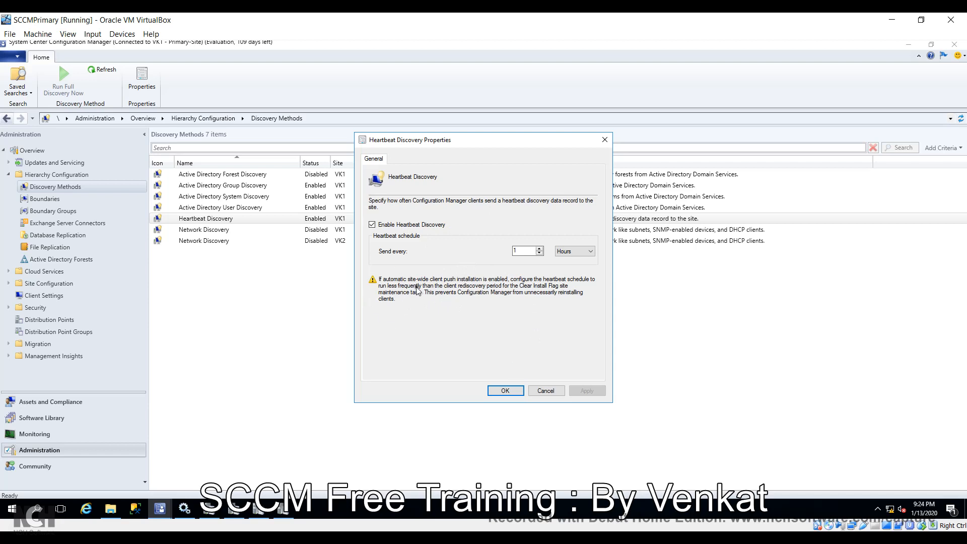
mouse_move(505, 281)
left_mouse_down()
mouse_move(434, 293)
mouse_move(382, 281)
mouse_move(491, 285)
left_mouse_up()
left_click(509, 393)
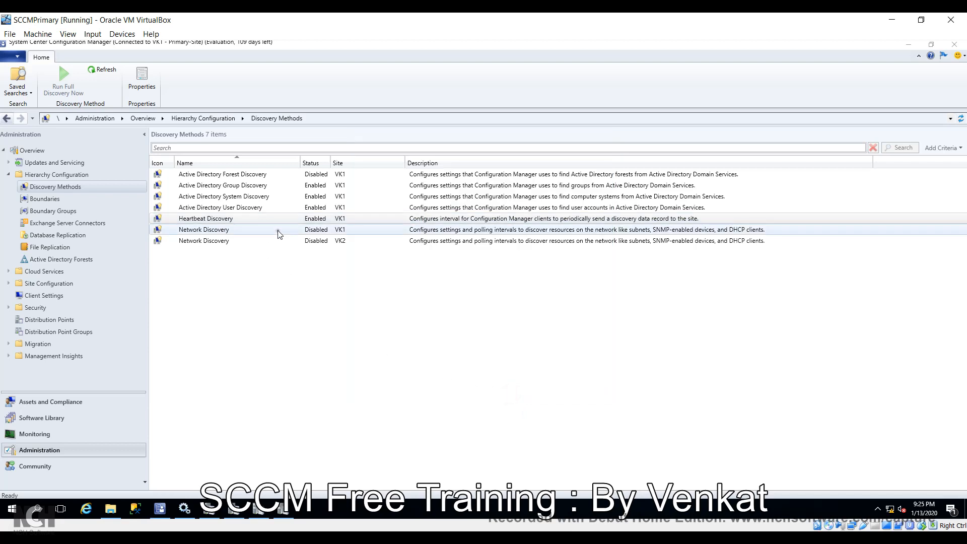
Switch to File Explorer and locate the adsgdis, adsysdis and adusrdis discovery logs in C:\Program Files\Microsoft Configuration Manager\Logs
left_click(277, 230)
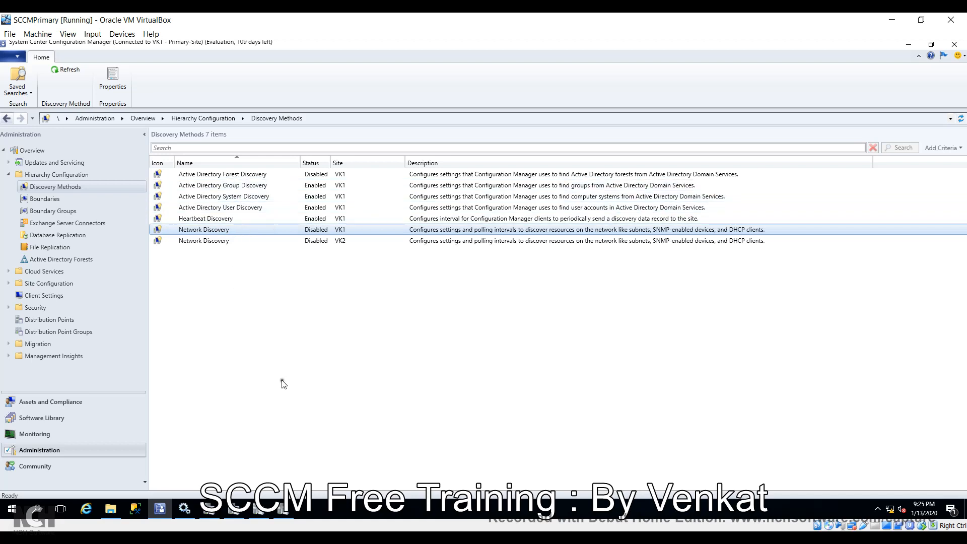
left_click(247, 197)
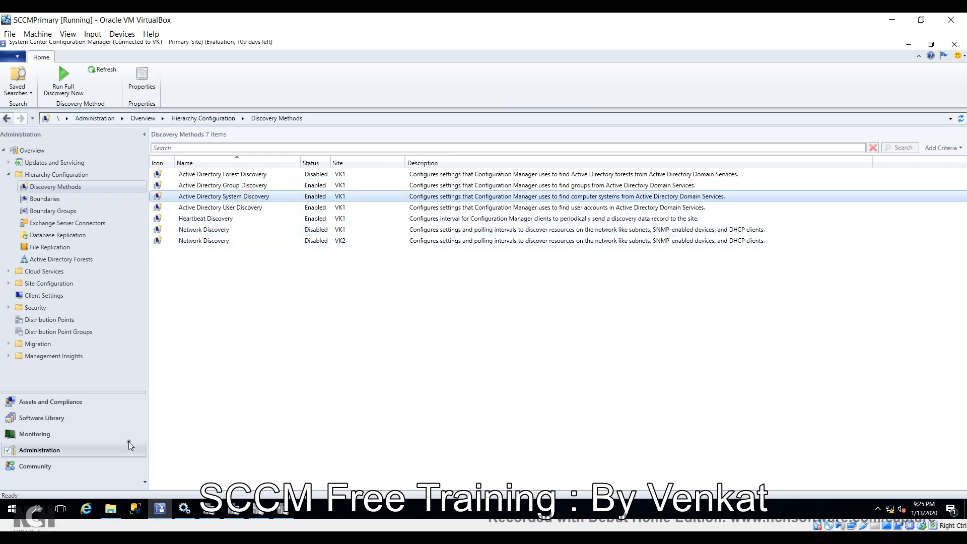
left_click(111, 509)
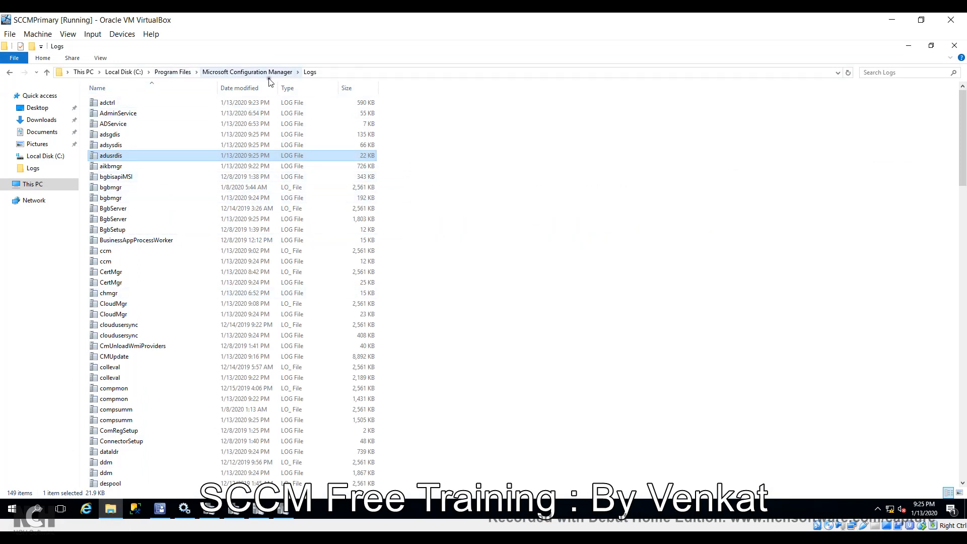
left_click(352, 72)
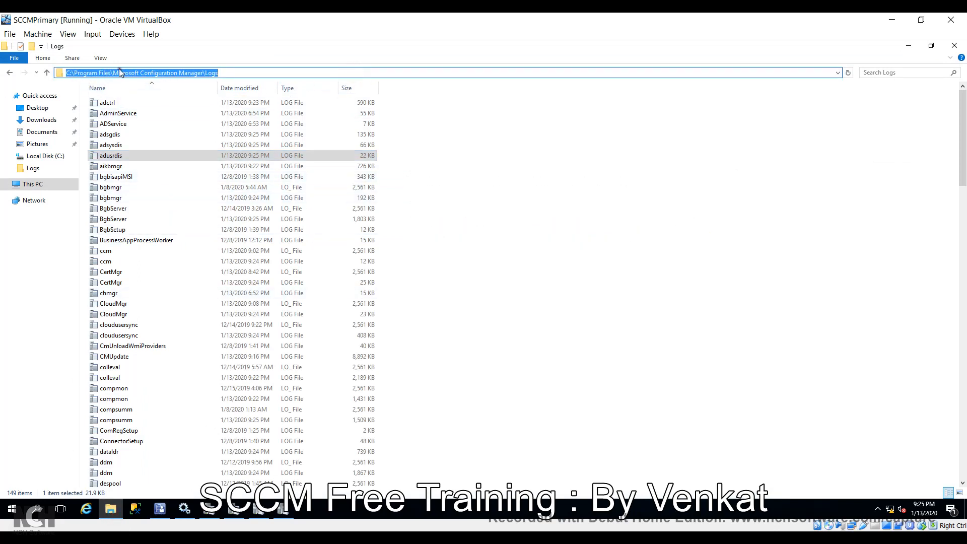
left_click(222, 73)
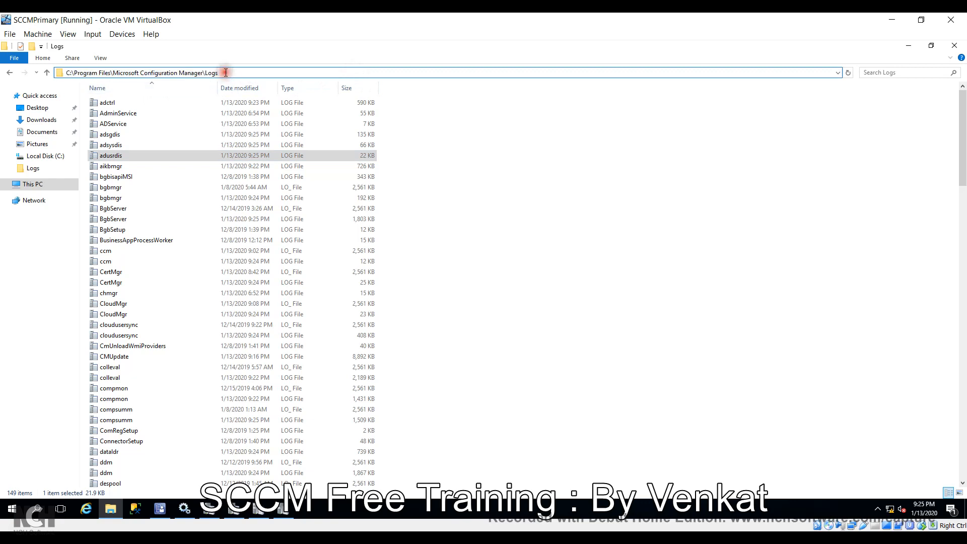
left_click(123, 134)
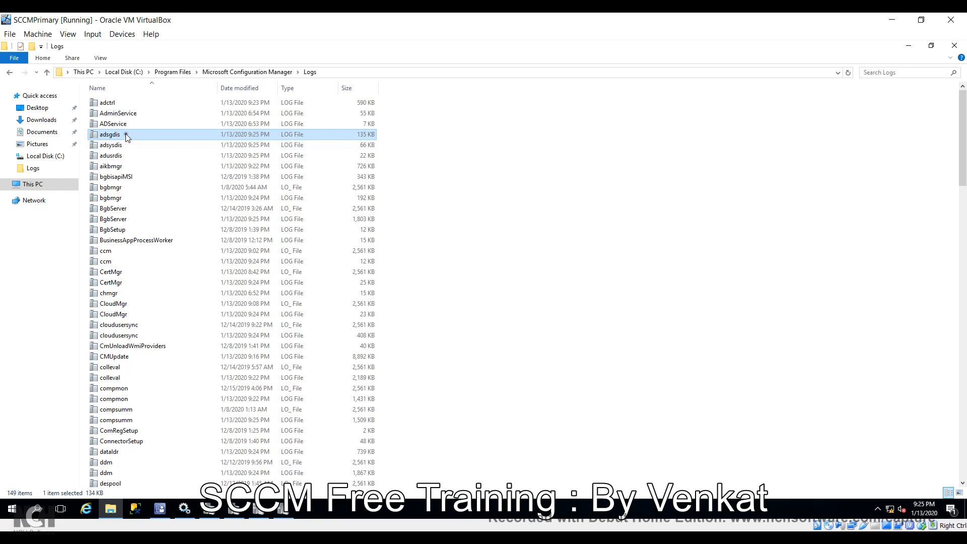
left_click(136, 146)
left_click(140, 154)
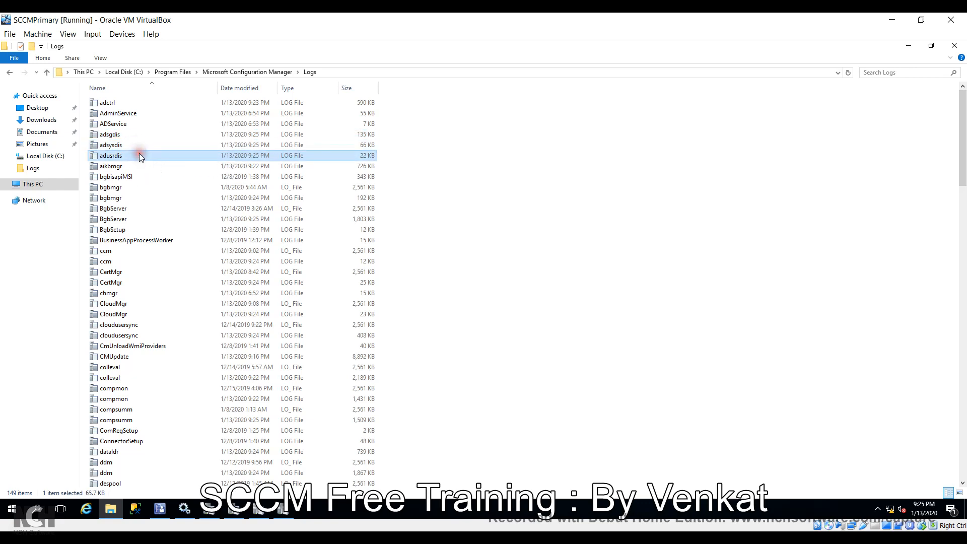
left_click(147, 132)
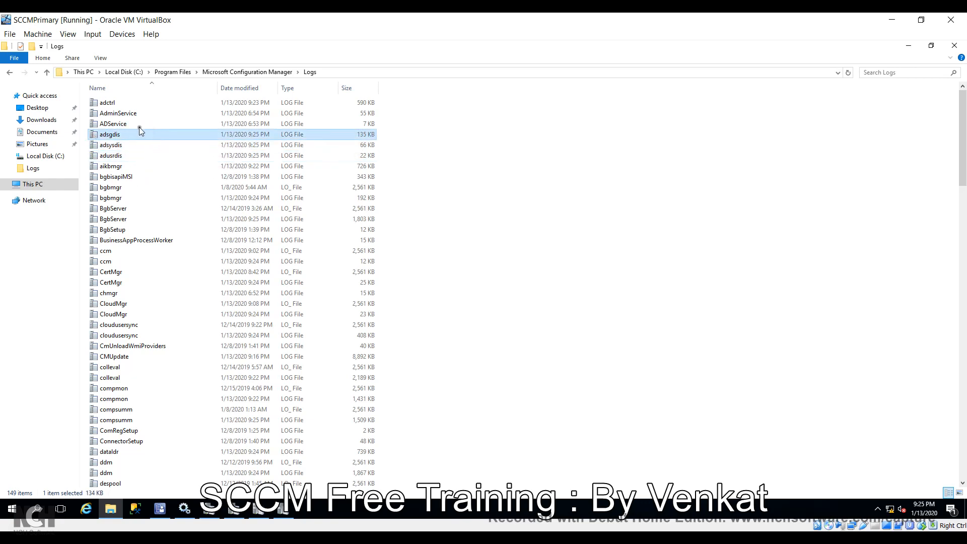
left_click(146, 125)
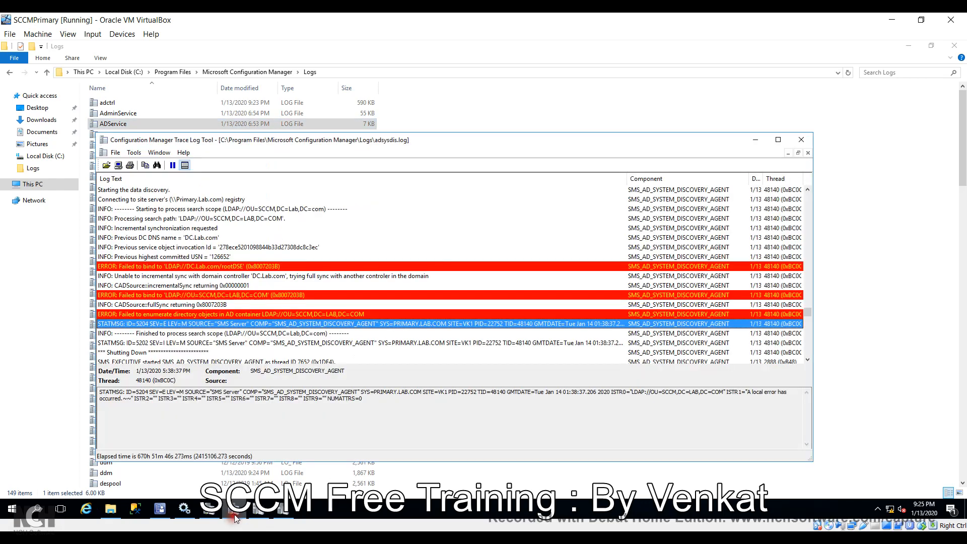
Examine adsysdis.log for the full System Discovery run's search scope validation and discovered computer objects
left_click(354, 334)
scroll(361, 332, "down", 6)
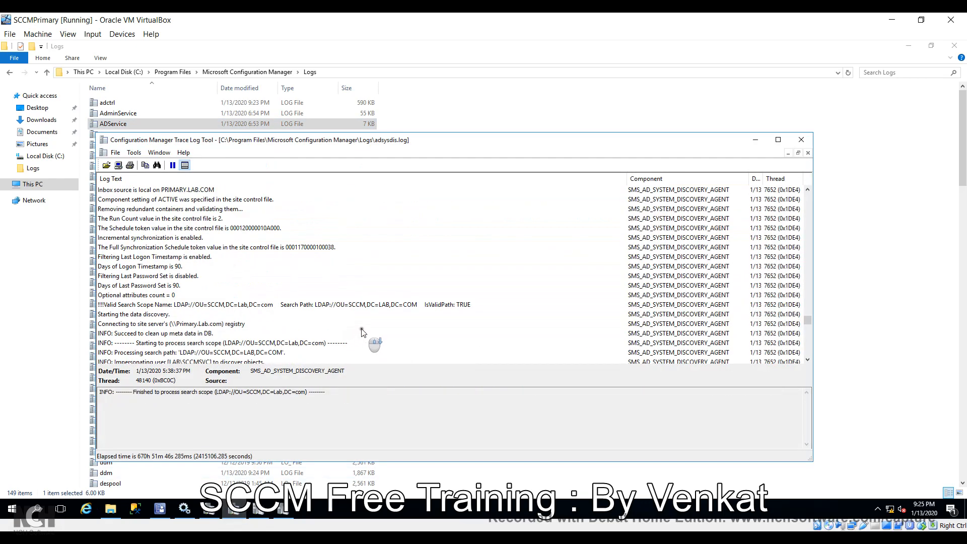
left_click(264, 190)
scroll(279, 235, "down", 4)
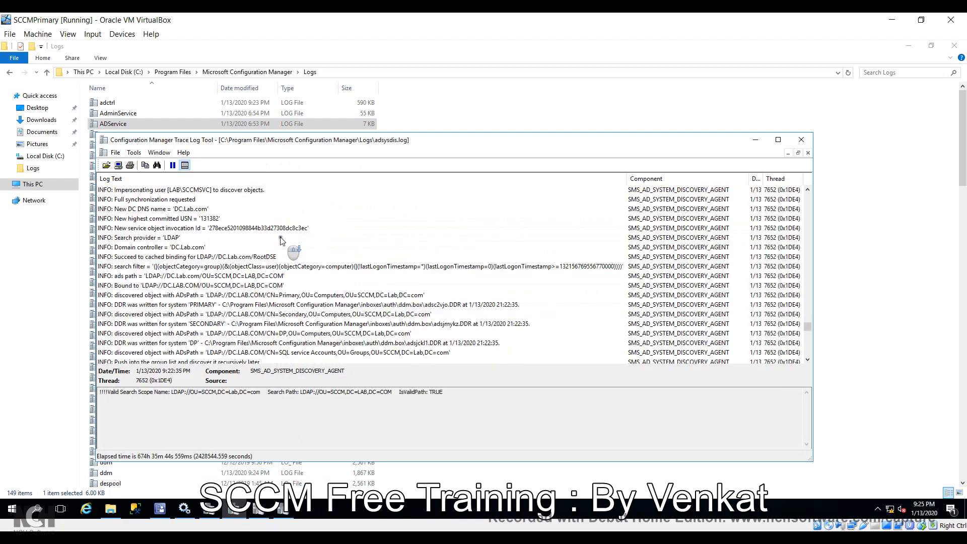
left_click(255, 256)
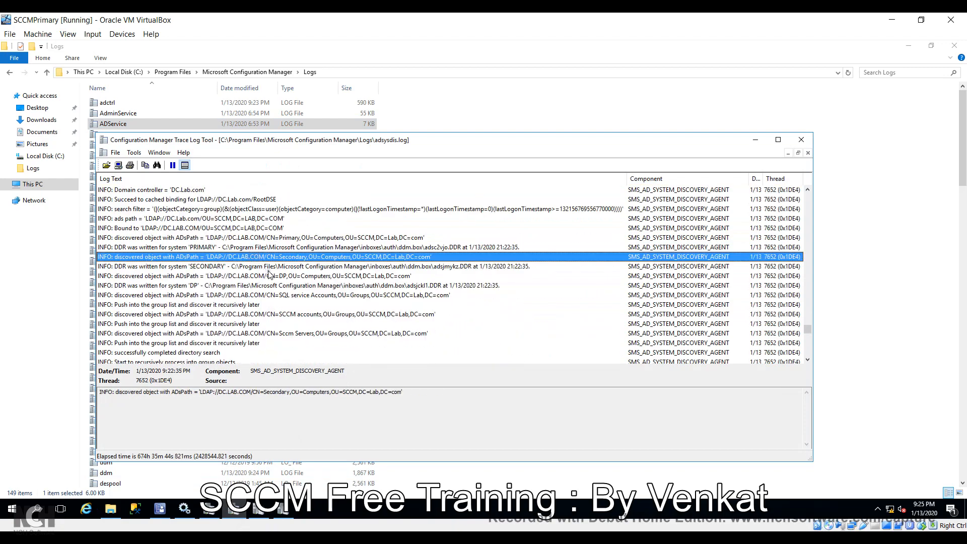
Review the adsysdis.log entries for processing the SCCM accounts, SQL service Accounts and Sccm Servers group objects
scroll(269, 275, "down", 2)
left_click(232, 314)
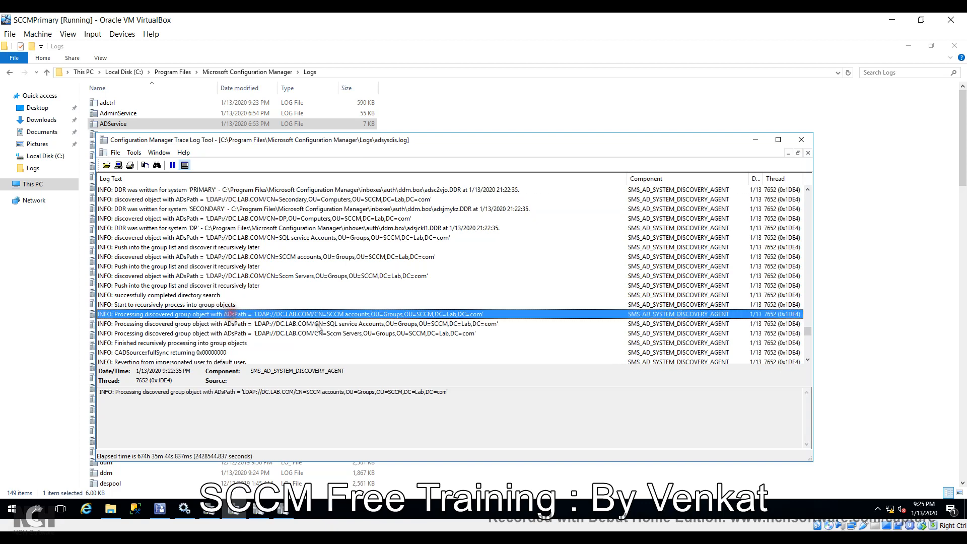
left_click(330, 330)
left_click(330, 325)
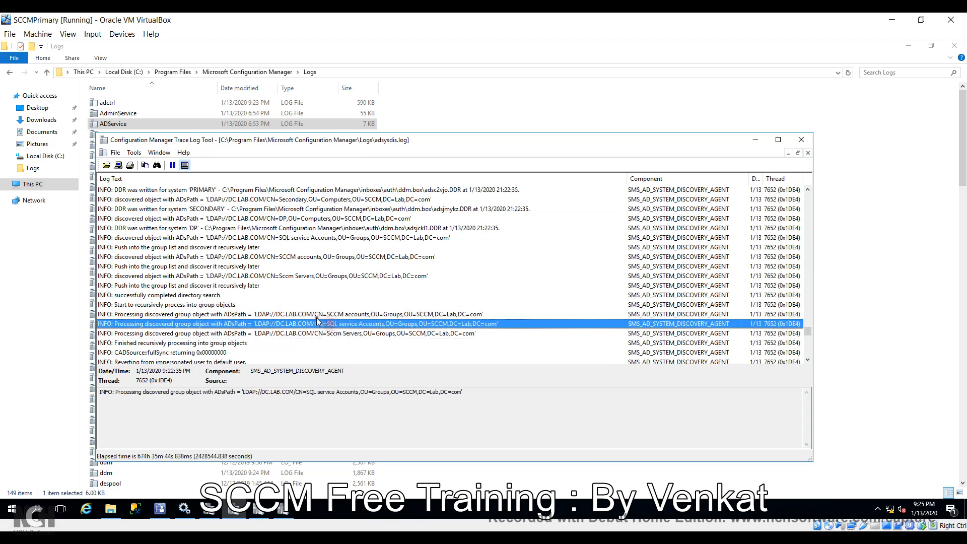
left_click(311, 314)
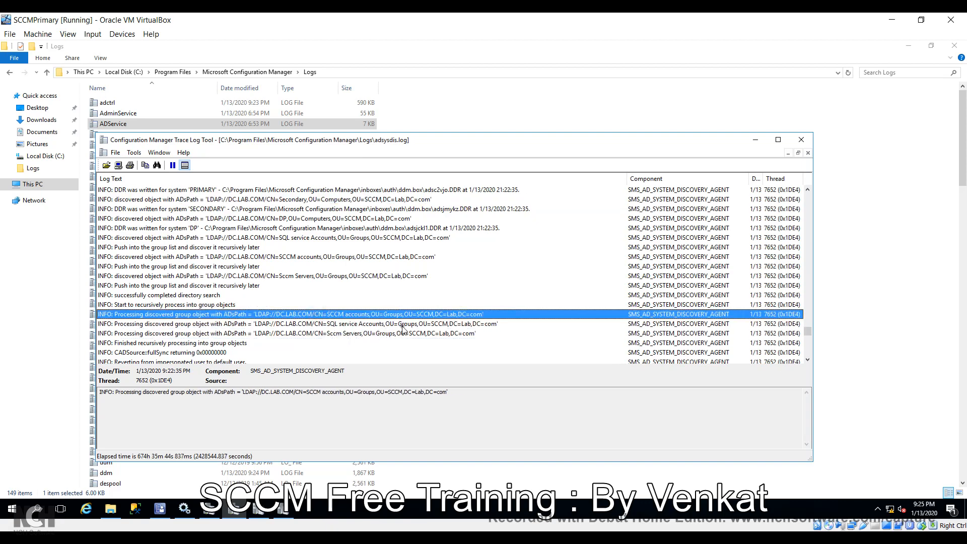
left_click(403, 327)
scroll(308, 303, "down", 6)
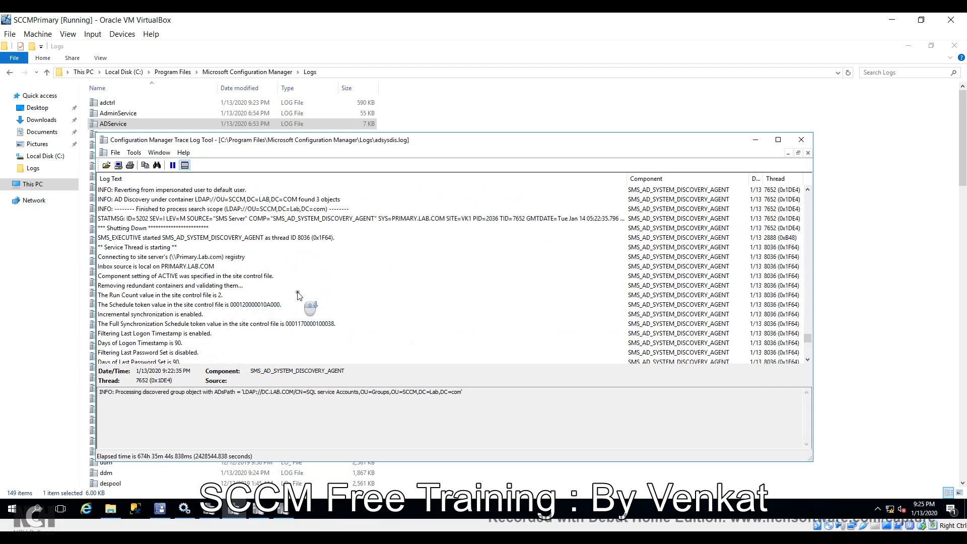
Check the full run's status message in adsysdis.log, plus the following incremental run's search filter and closing status message
left_click(252, 218)
scroll(266, 252, "down", 7)
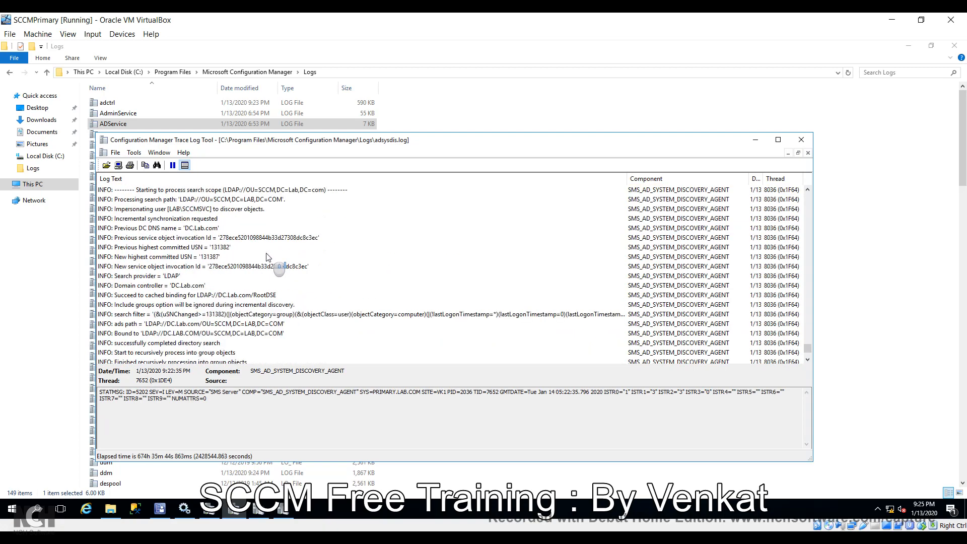
left_click(212, 305)
left_click(211, 315)
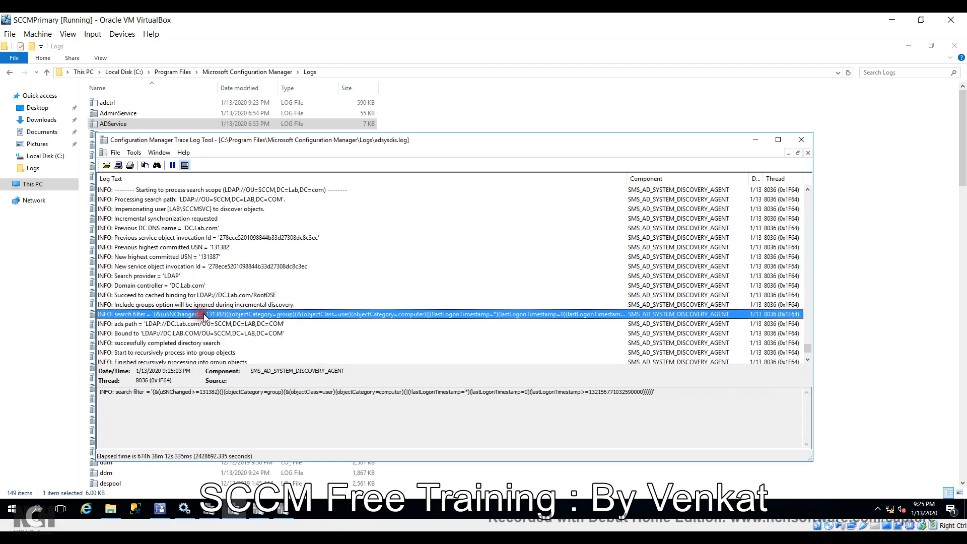
scroll(222, 305, "down", 2)
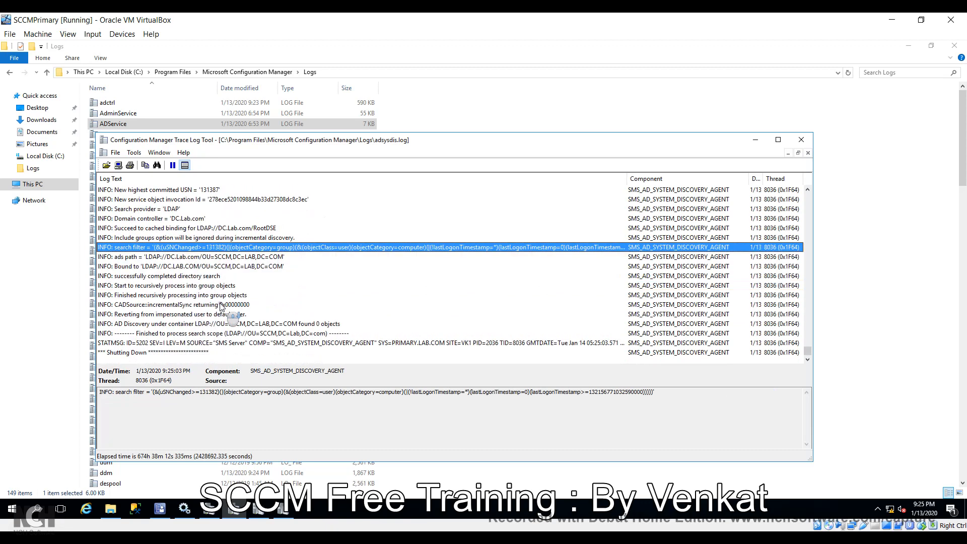
left_click(264, 343)
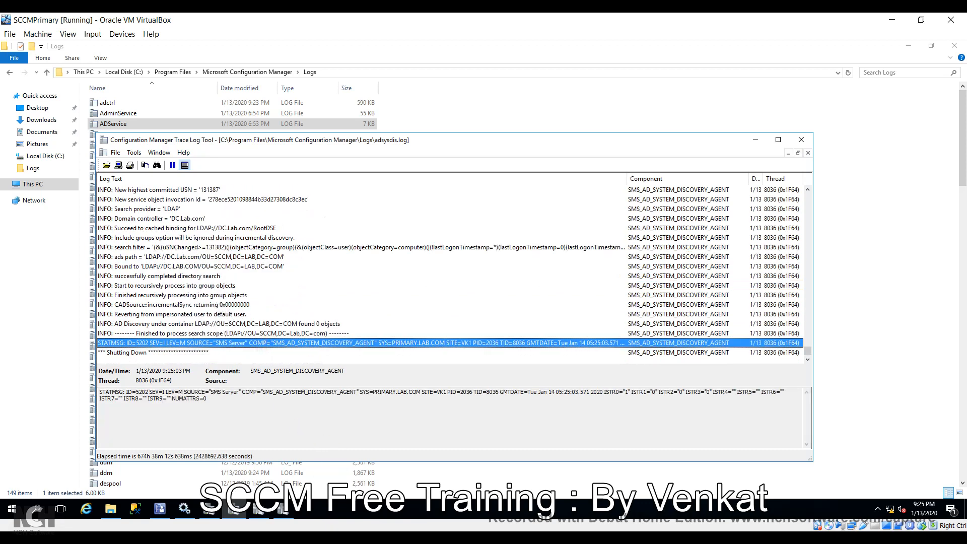
Check ADService.log, and review adusrdis.log for the search base and the objects discovered by User Discovery
left_click(259, 510)
left_click(386, 259)
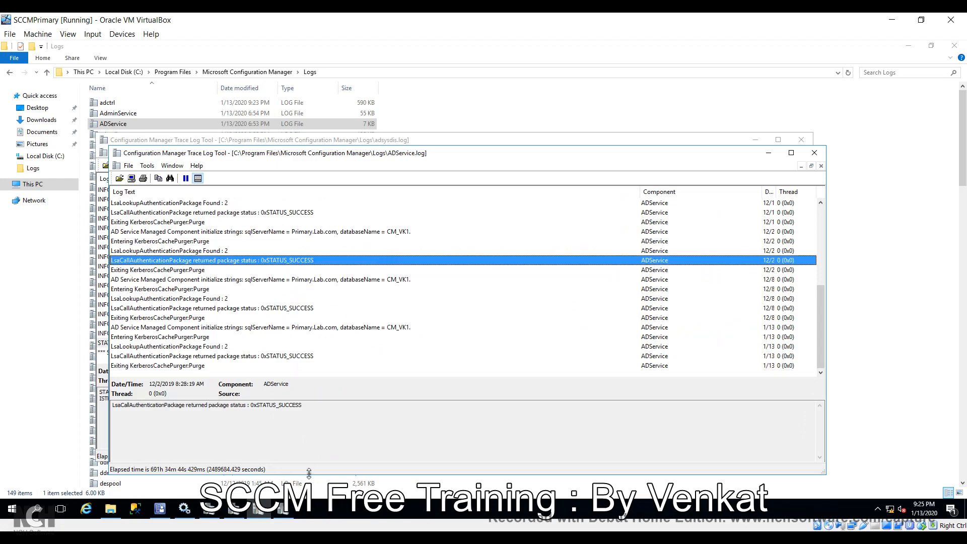
left_click(283, 510)
left_click(293, 207)
scroll(296, 205, "down", 6)
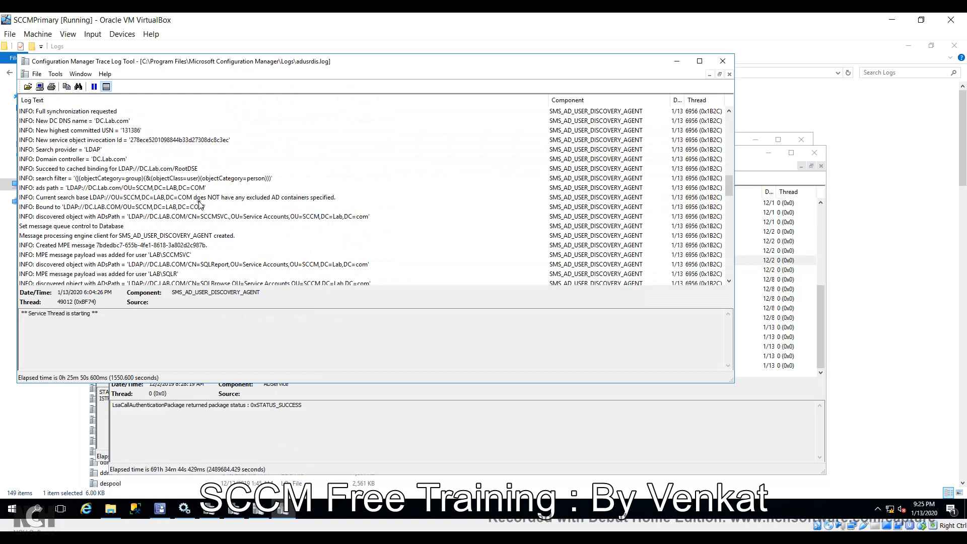
left_click(200, 199)
scroll(218, 217, "down", 7)
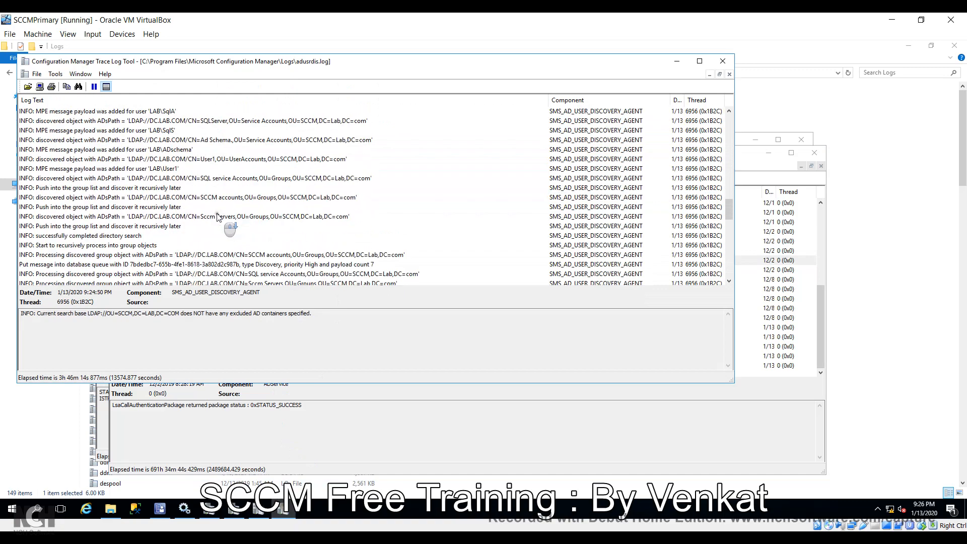
Find the database queue message entry in adusrdis.log and highlight its message ID in the entry details
scroll(218, 216, "down", 5)
scroll(221, 199, "up", 2)
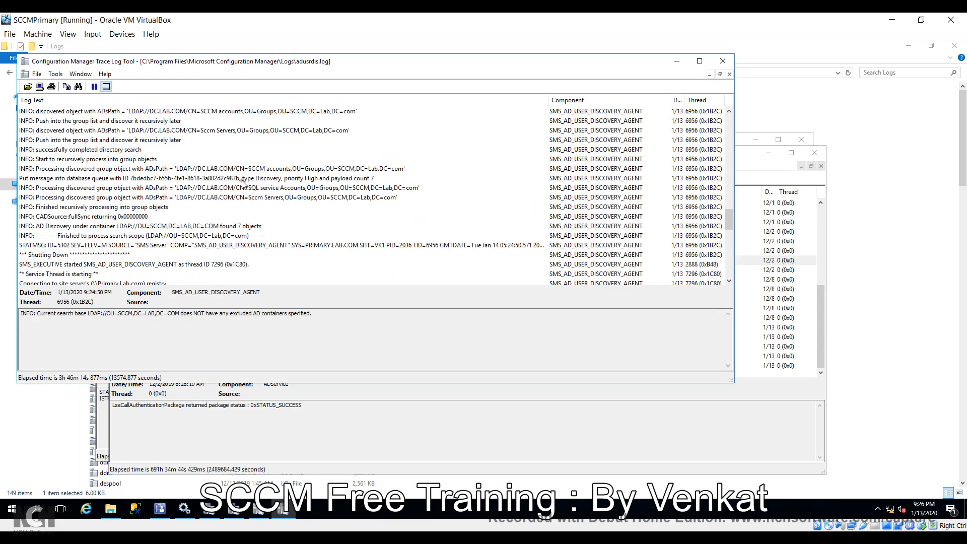
left_click(242, 179)
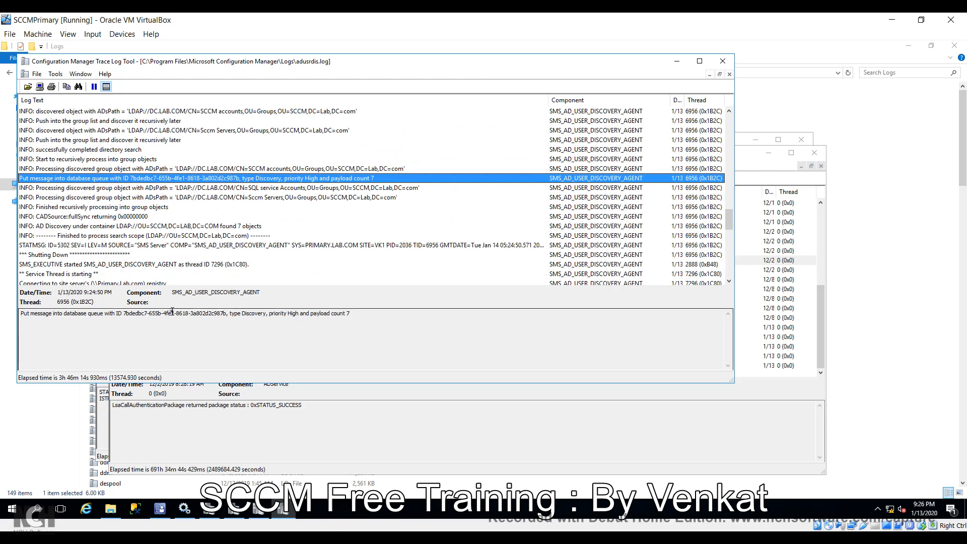
left_click_drag(124, 315, 226, 316)
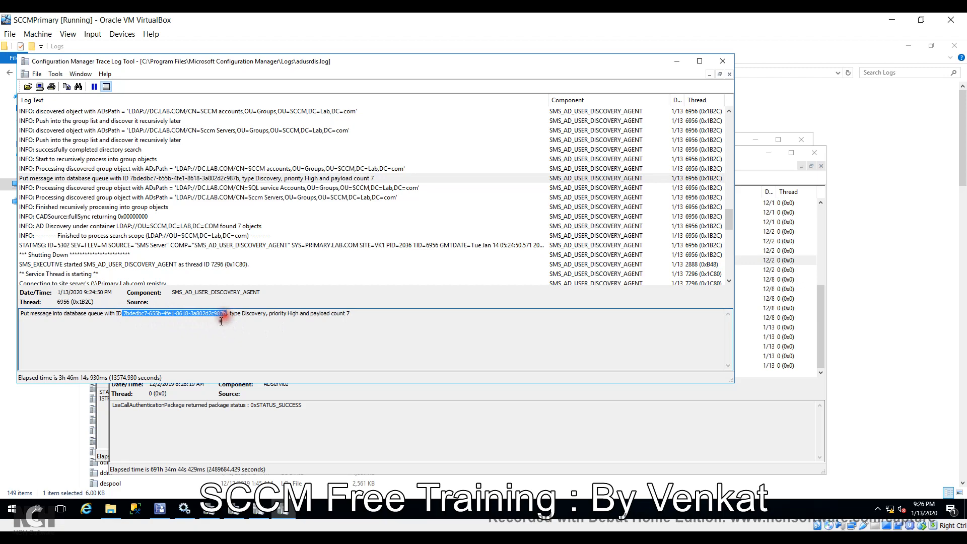
Examine the incremental User Discovery run in adusrdis.log, checking the search path validity, next run time and completion entries
left_click(188, 217)
scroll(187, 217, "down", 10)
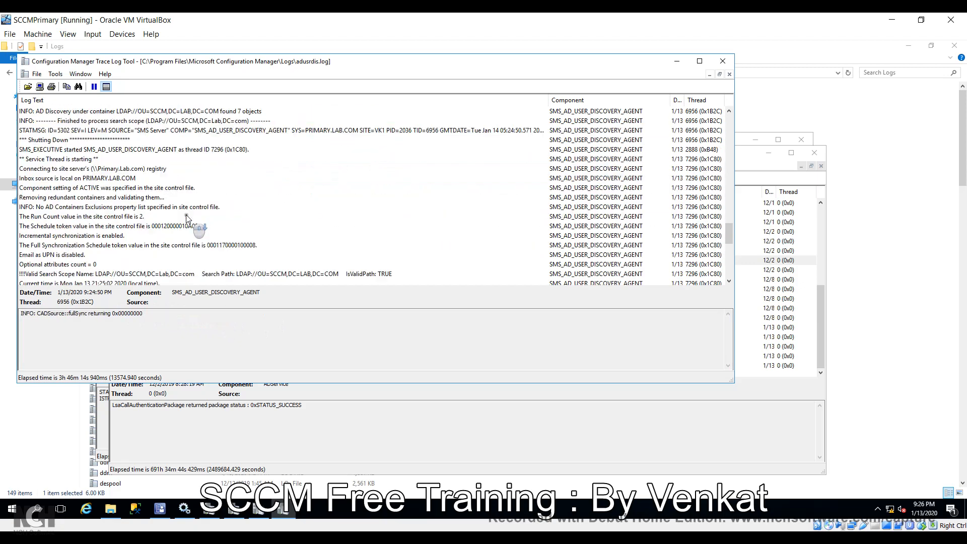
scroll(187, 218, "up", 3)
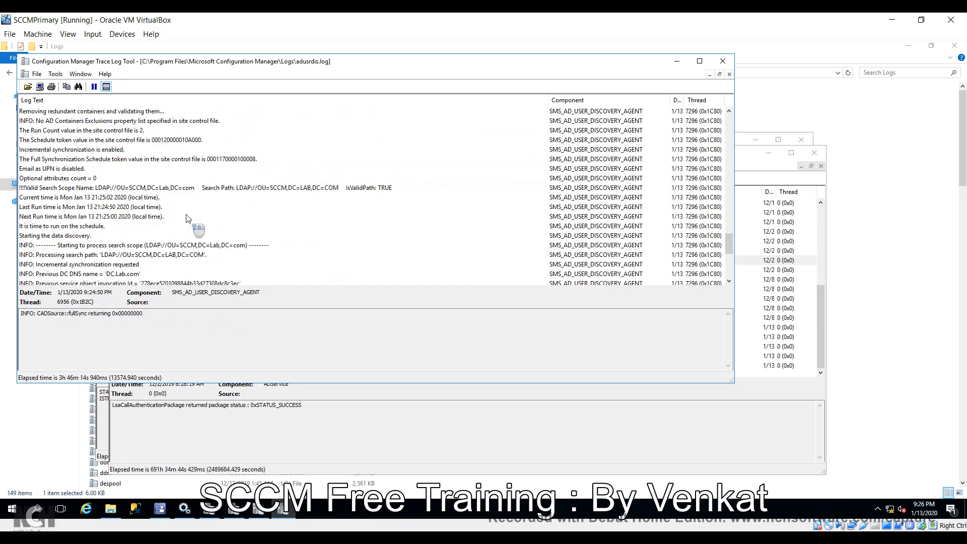
left_click(324, 188)
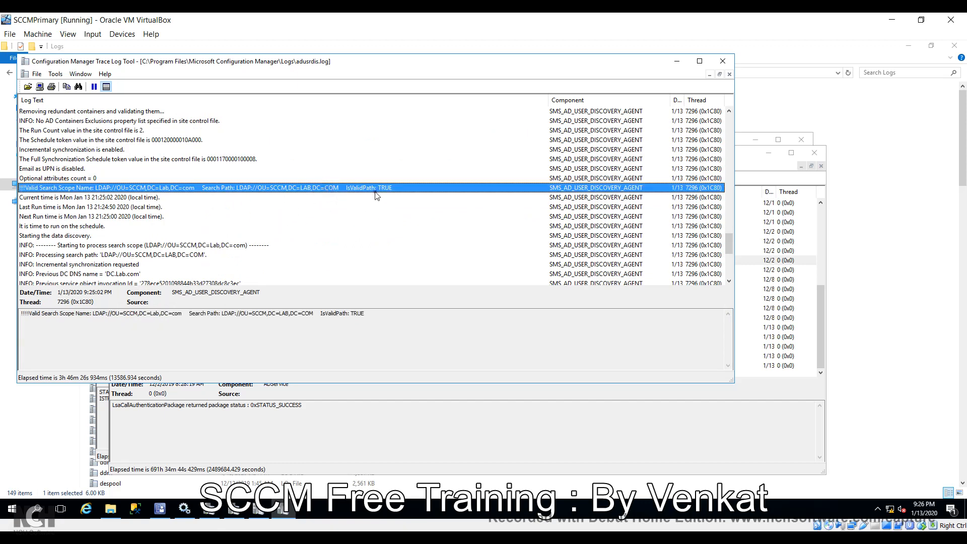
left_click(353, 312)
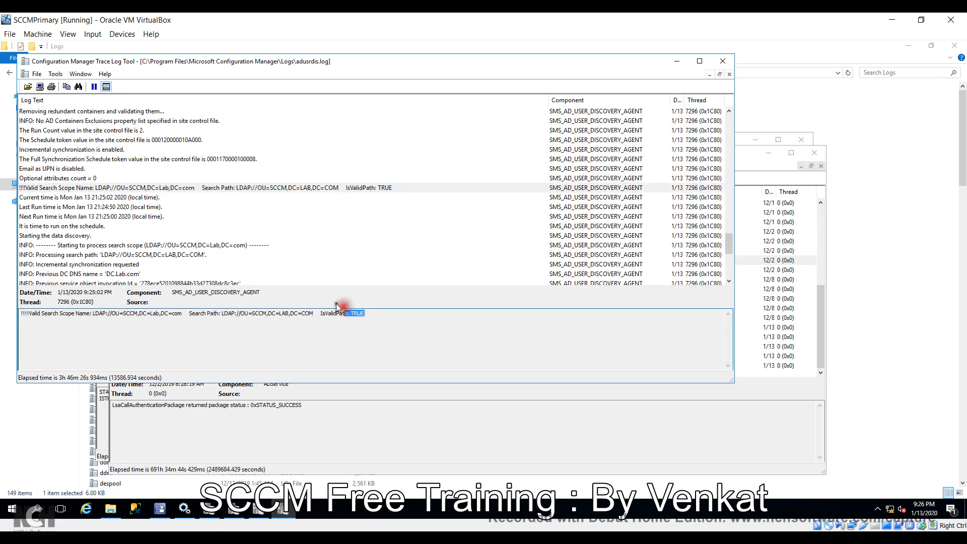
left_click(253, 216)
scroll(254, 217, "down", 6)
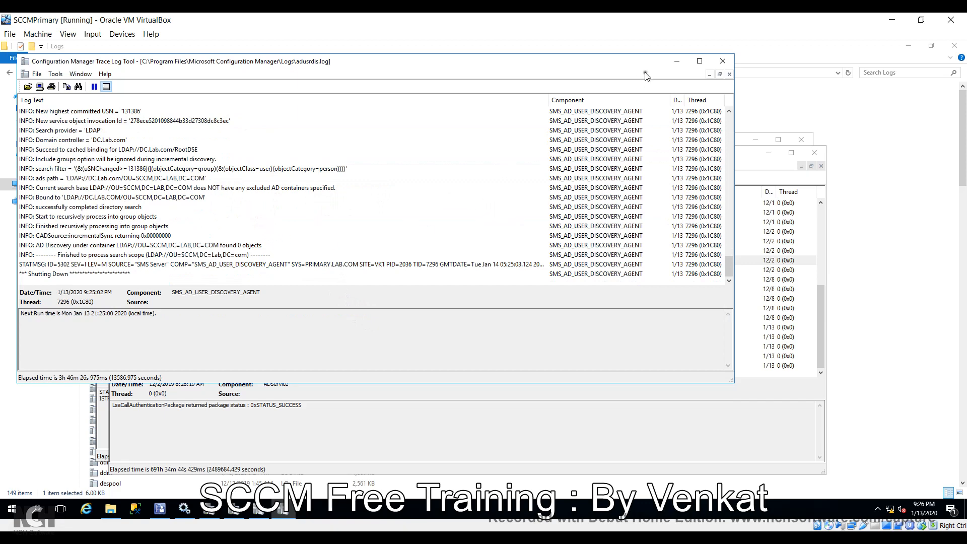
Minimize the open log windows and reopen adsysdis.log from the Logs folder to inspect its incremental discovery entries
left_click(677, 61)
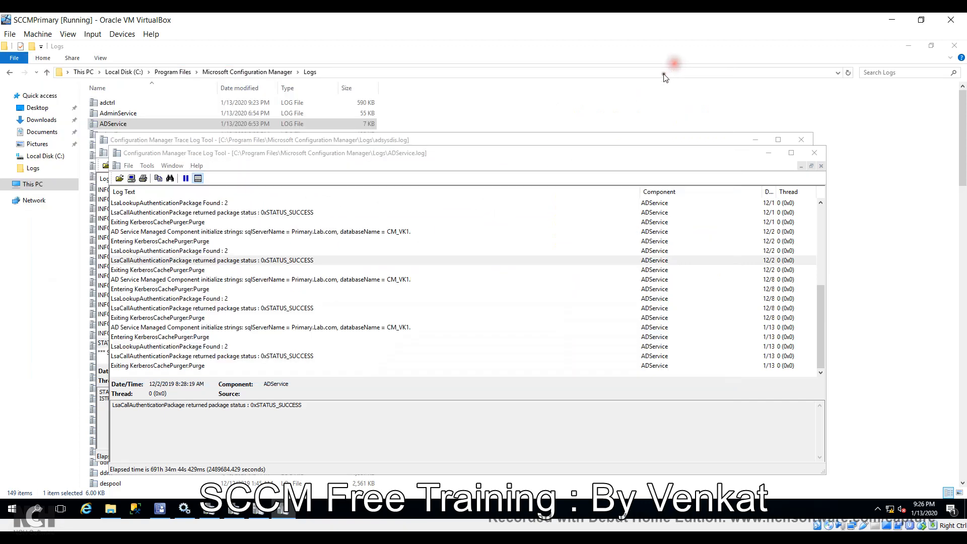
left_click(769, 153)
left_click(756, 140)
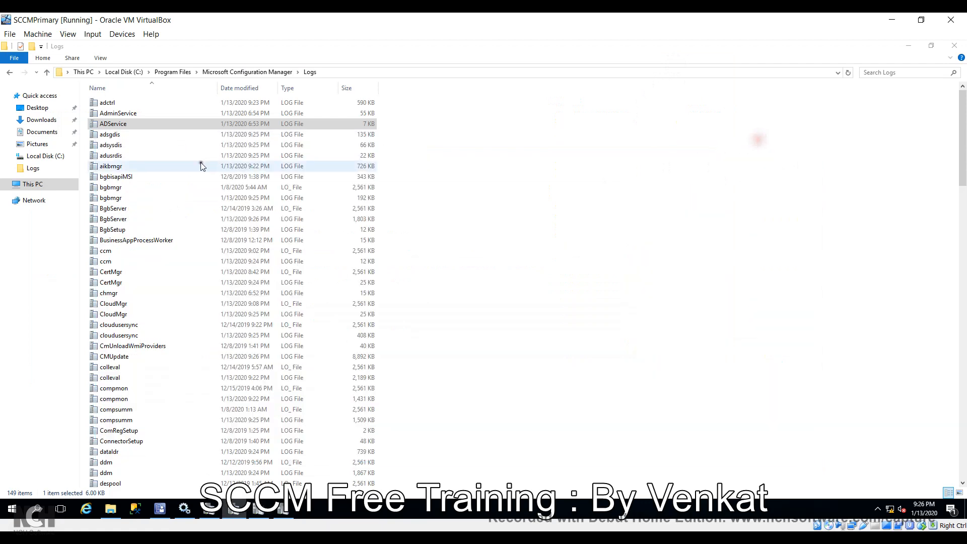
left_click(157, 135)
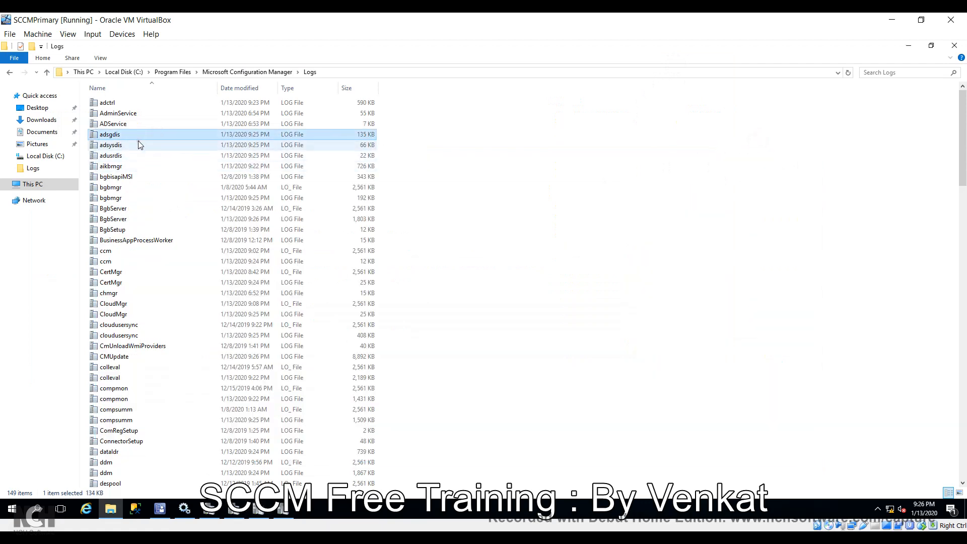
double_click(140, 145)
left_click(309, 227)
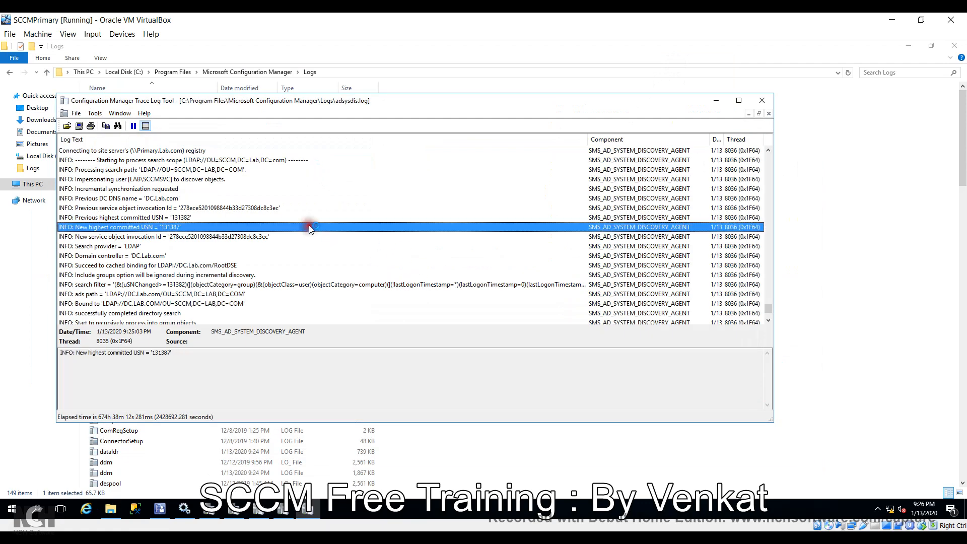
Examine the incremental System Discovery run in adsysdis.log, from the bound LDAP path to the discovered-objects entry and run schedule, and minimize the log
scroll(310, 232, "down", 3)
left_click(152, 265)
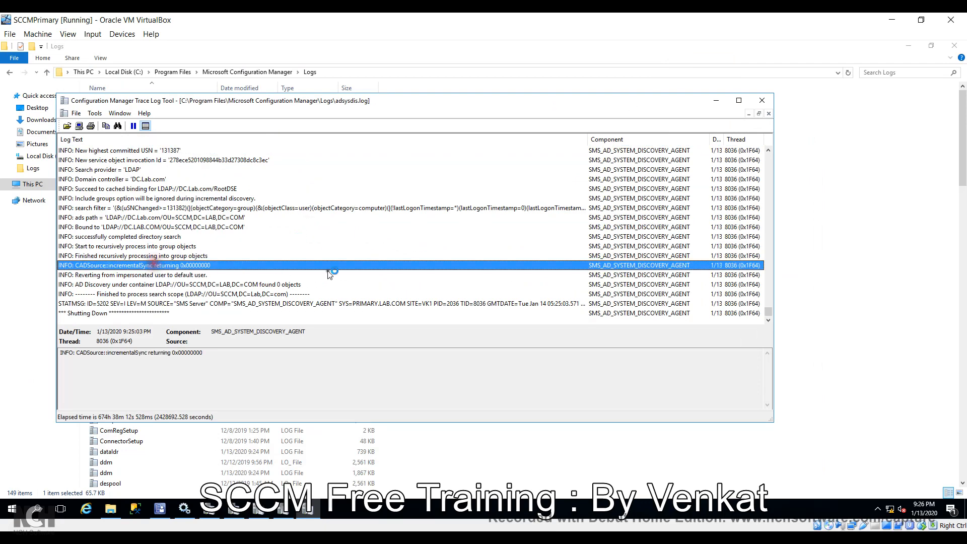
left_click(537, 227)
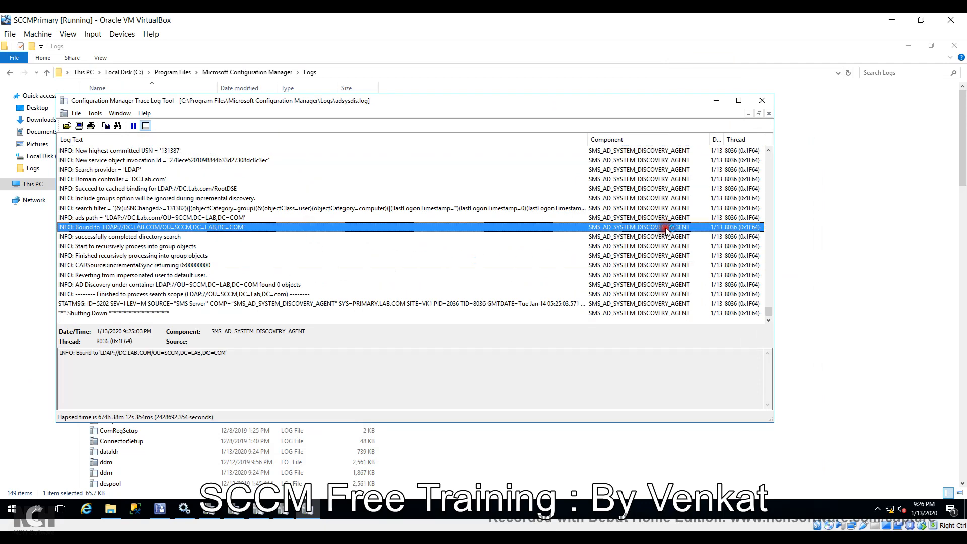
left_click(266, 247)
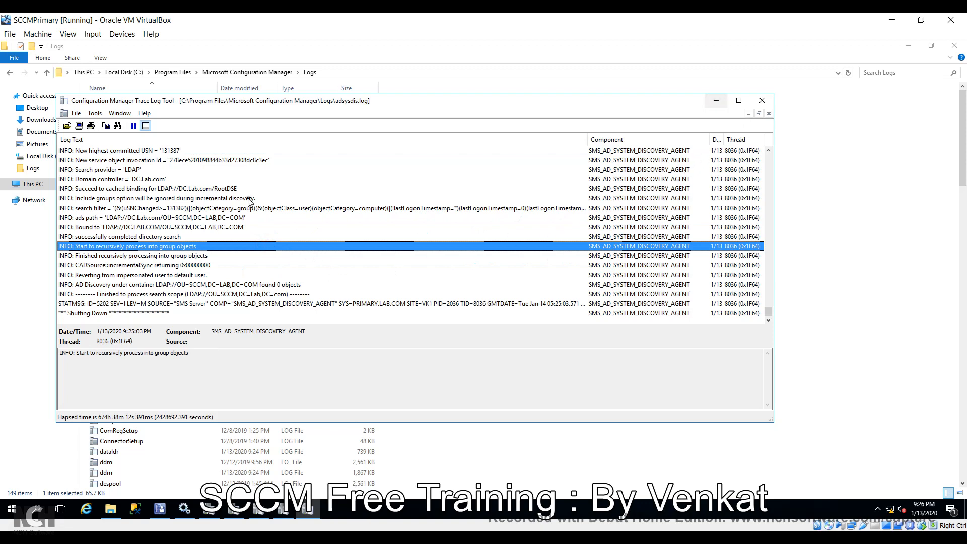
left_click(173, 285)
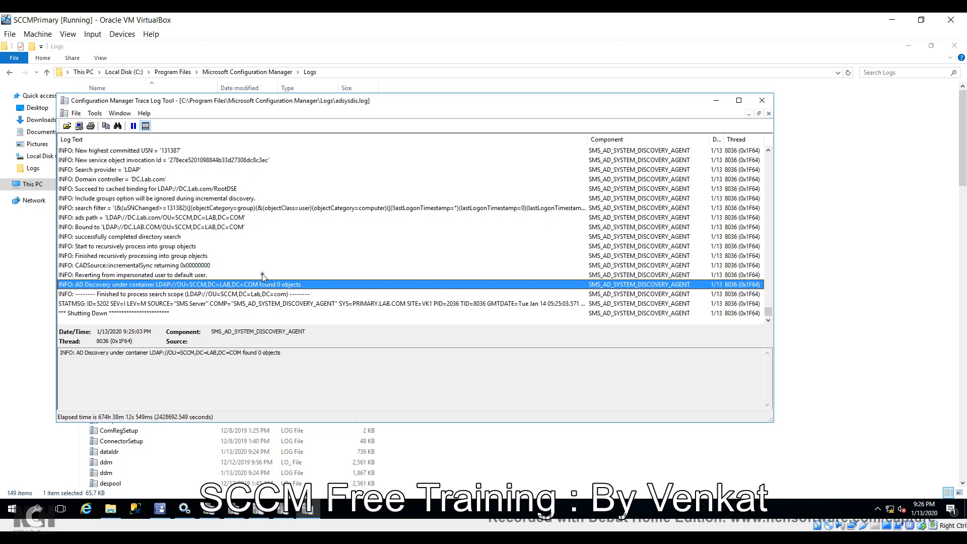
scroll(262, 275, "up", 1)
scroll(265, 278, "up", 6)
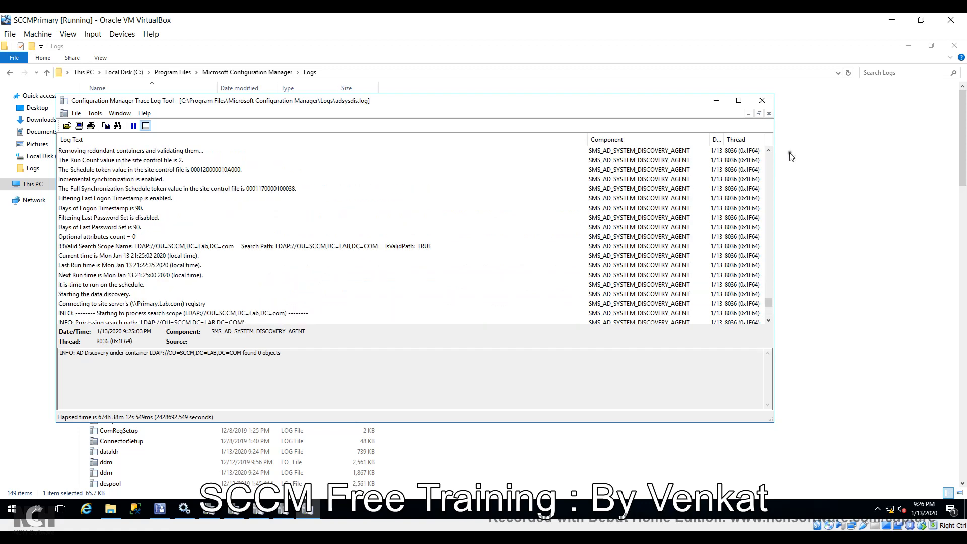
left_click(722, 99)
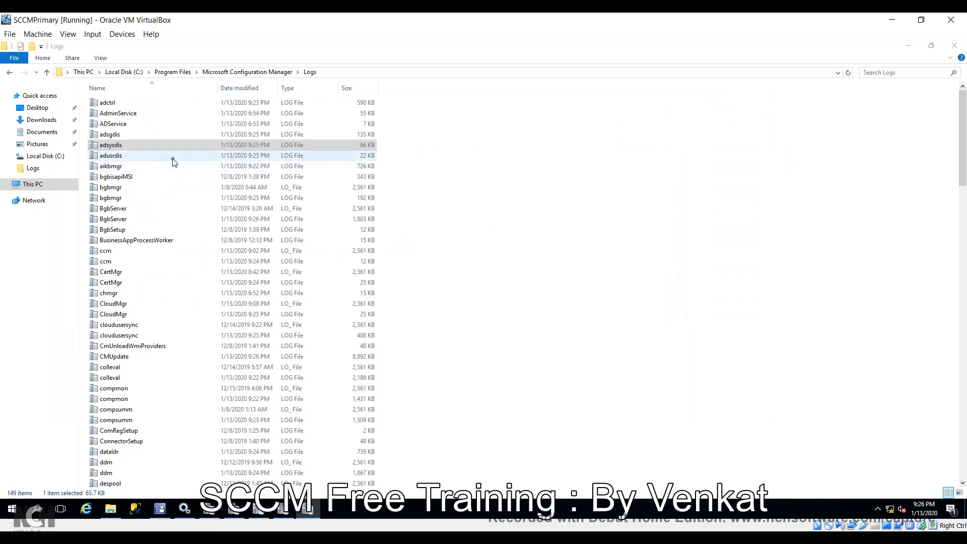
Switch to the Configuration Manager console, view the Boundary Groups and Boundaries lists, and return to Discovery Methods
left_click(159, 509)
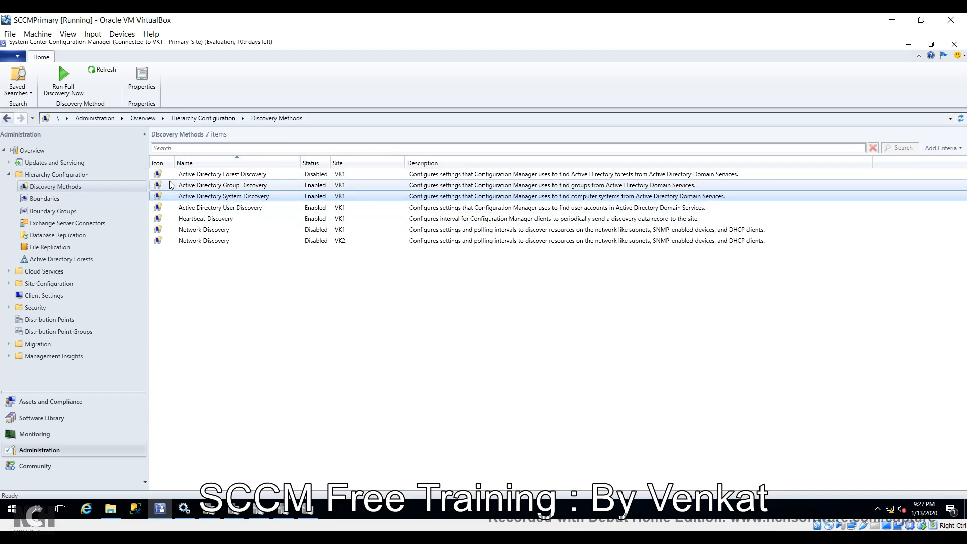
left_click(92, 197)
left_click(92, 210)
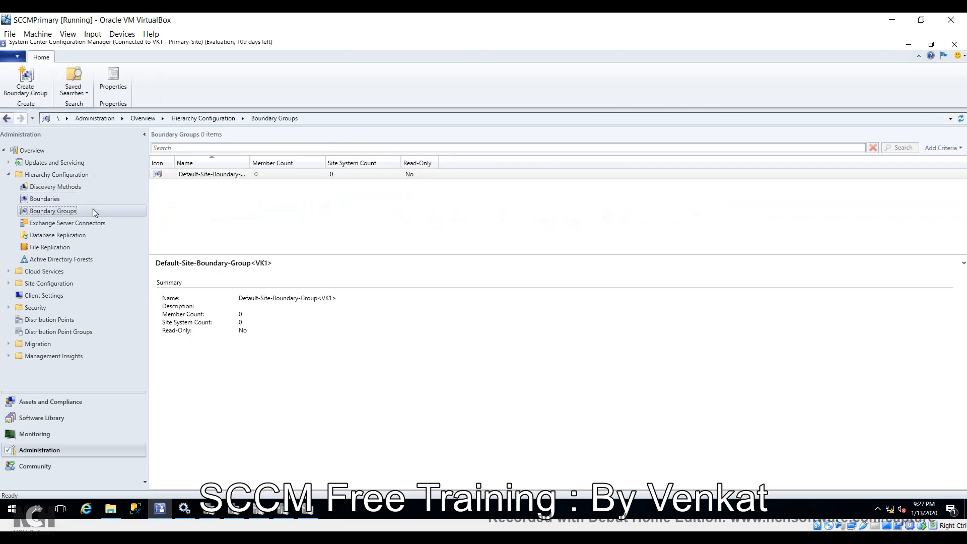
left_click(87, 200)
left_click(75, 185)
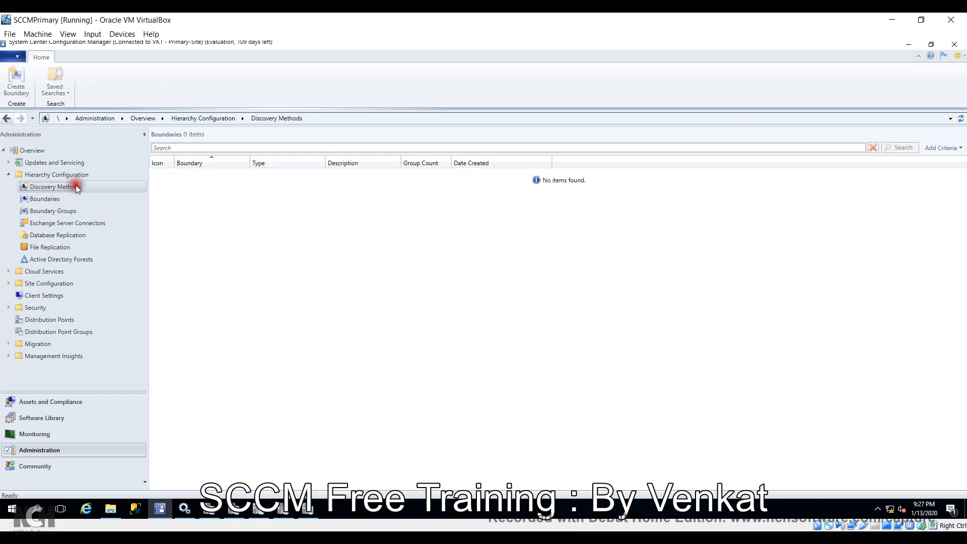